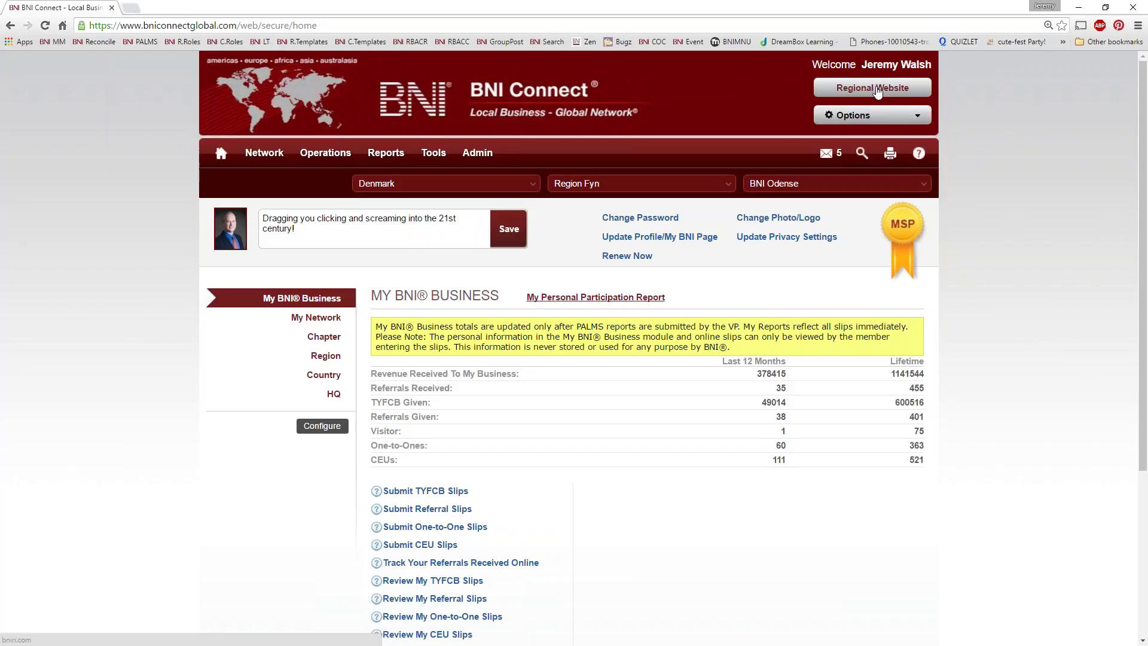
# Step: Open the regional BNI website in a new tab and find the account holder's own member page by name
pyautogui.click(877, 90)
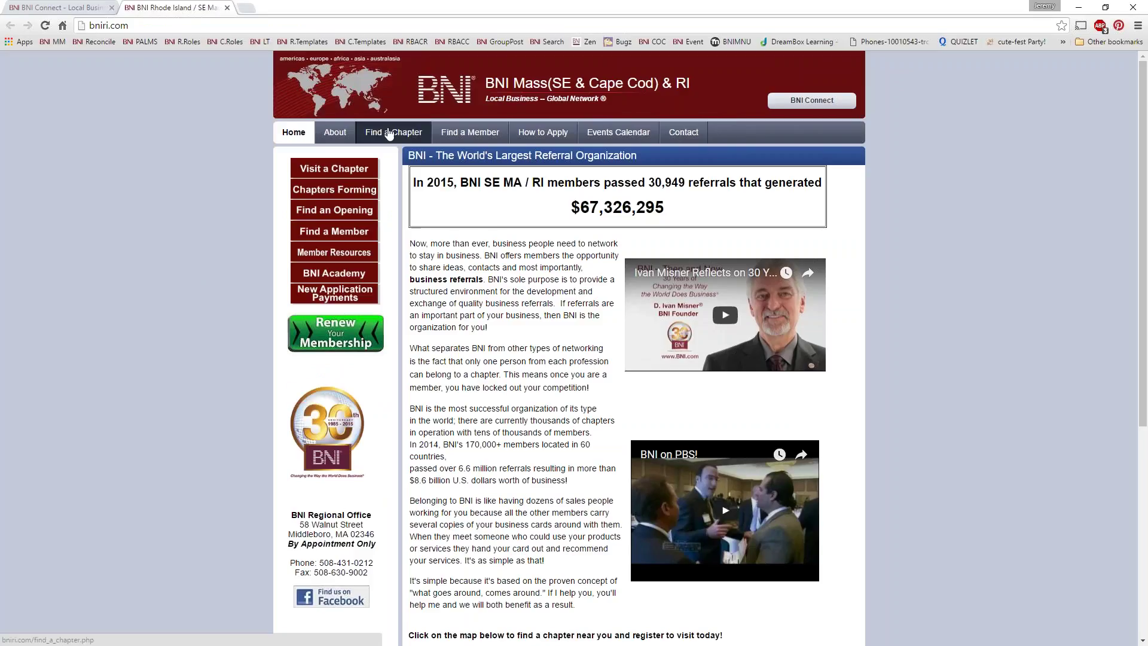
pyautogui.click(471, 135)
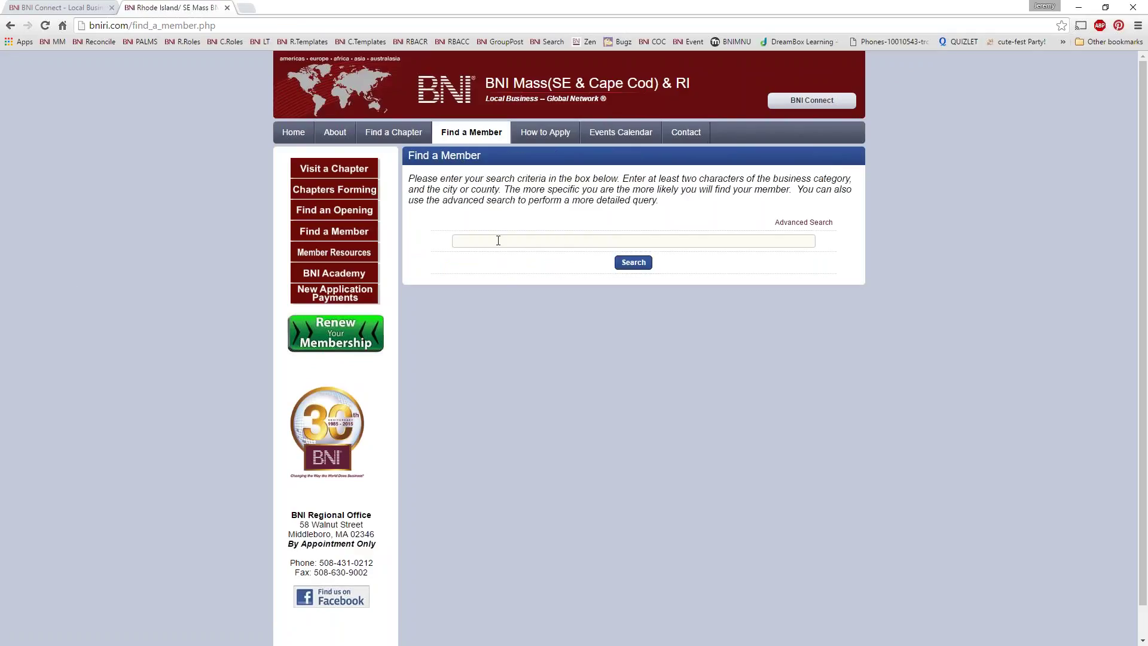
pyautogui.press('Return')
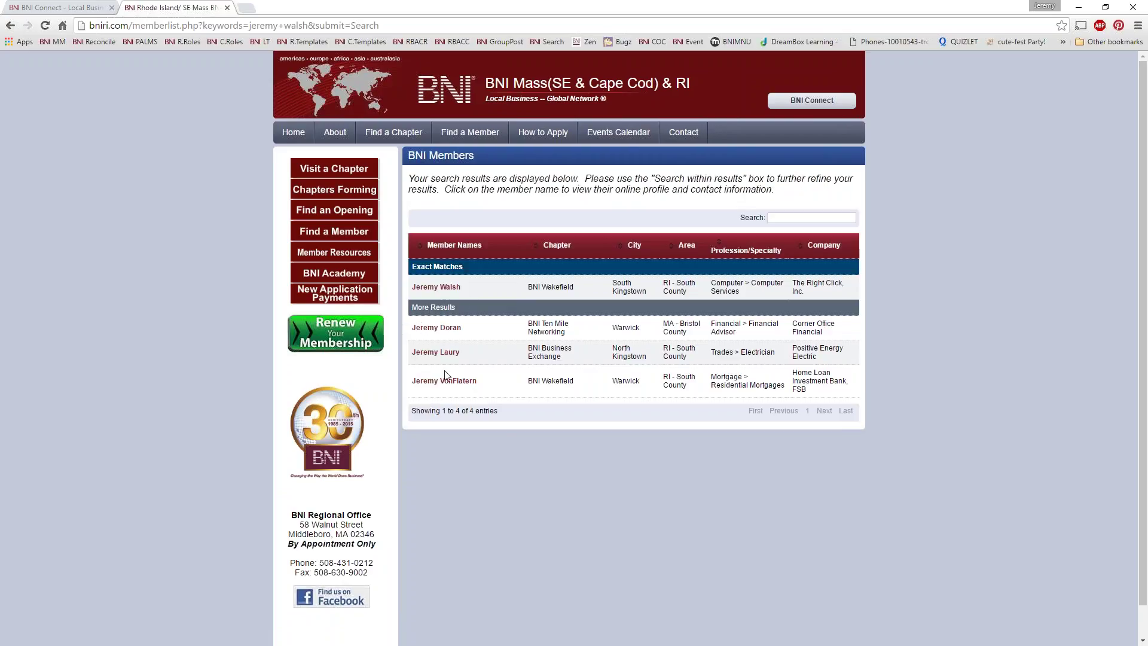
pyautogui.click(438, 288)
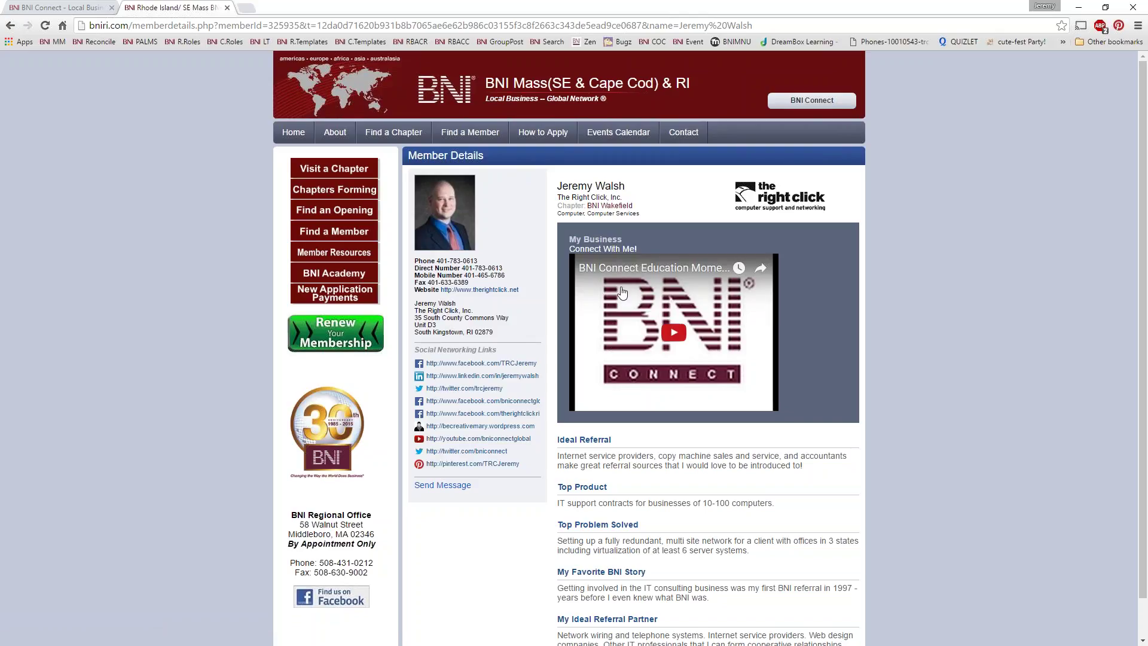
# Step: Review the member details page with its embedded video, then select the web address
pyautogui.scroll(-1, 642, 314)
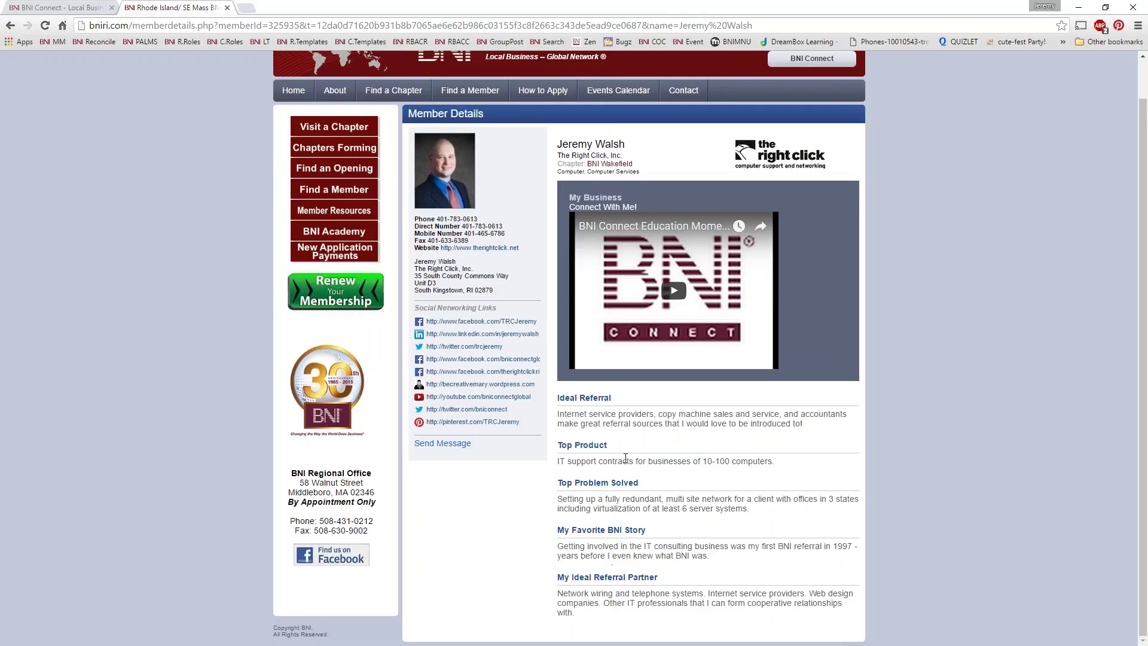
pyautogui.scroll(1, 597, 358)
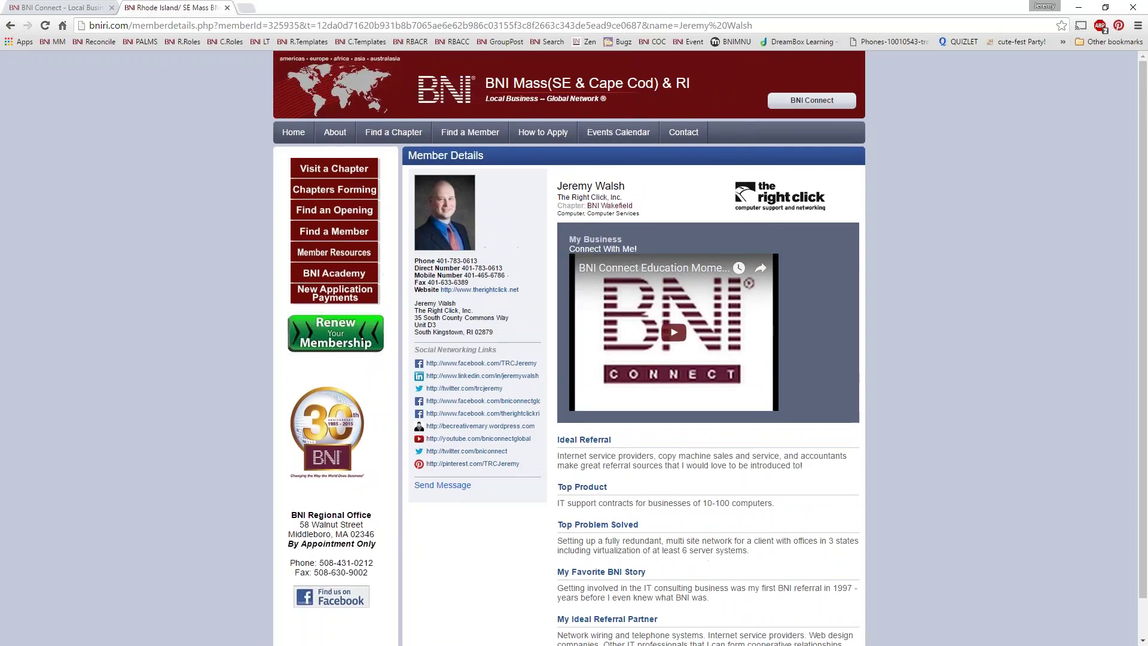
pyautogui.click(529, 23)
# Step: Go to bniamerica.com and search its Find a Member directory for the account holder's name
pyautogui.write('bniam')
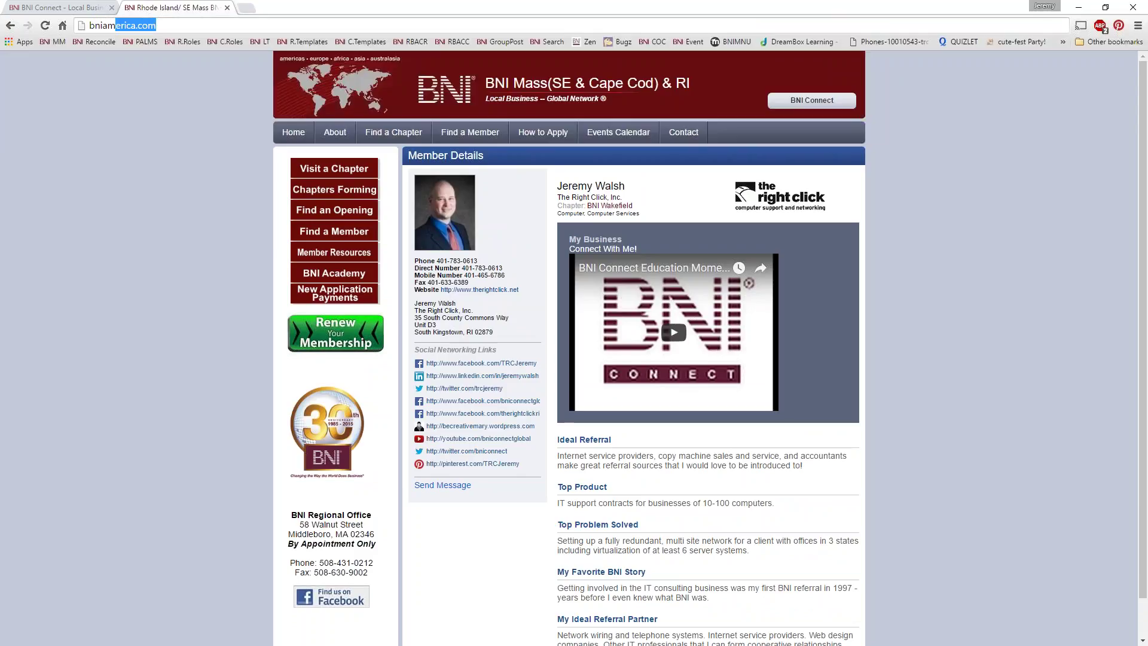
pyautogui.press('Return')
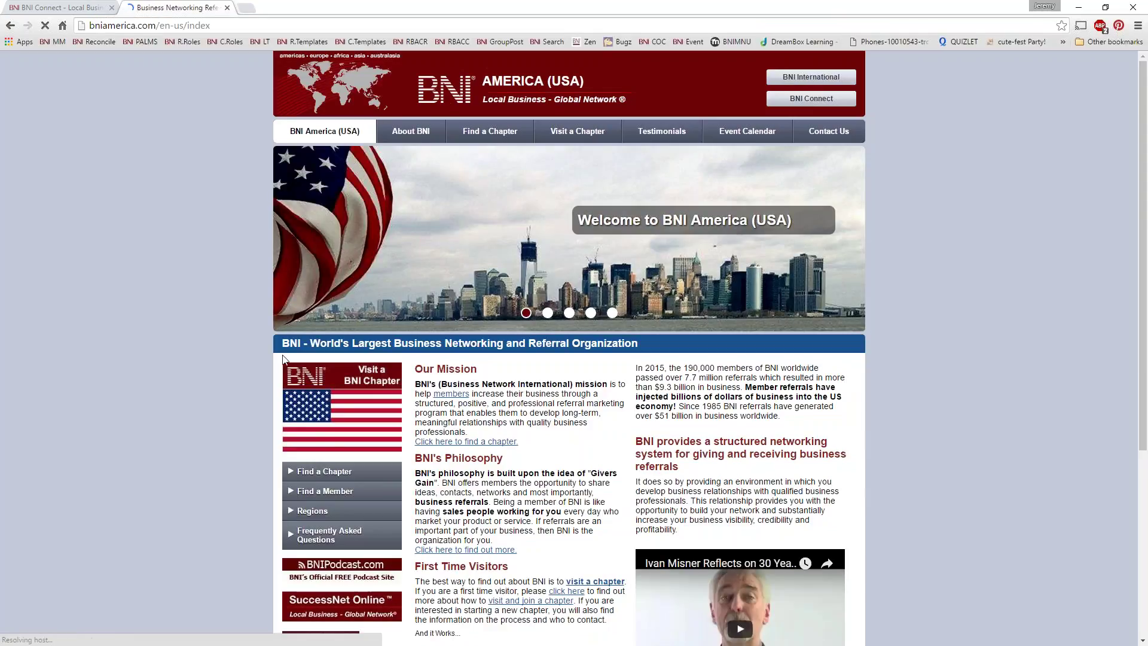
pyautogui.click(327, 495)
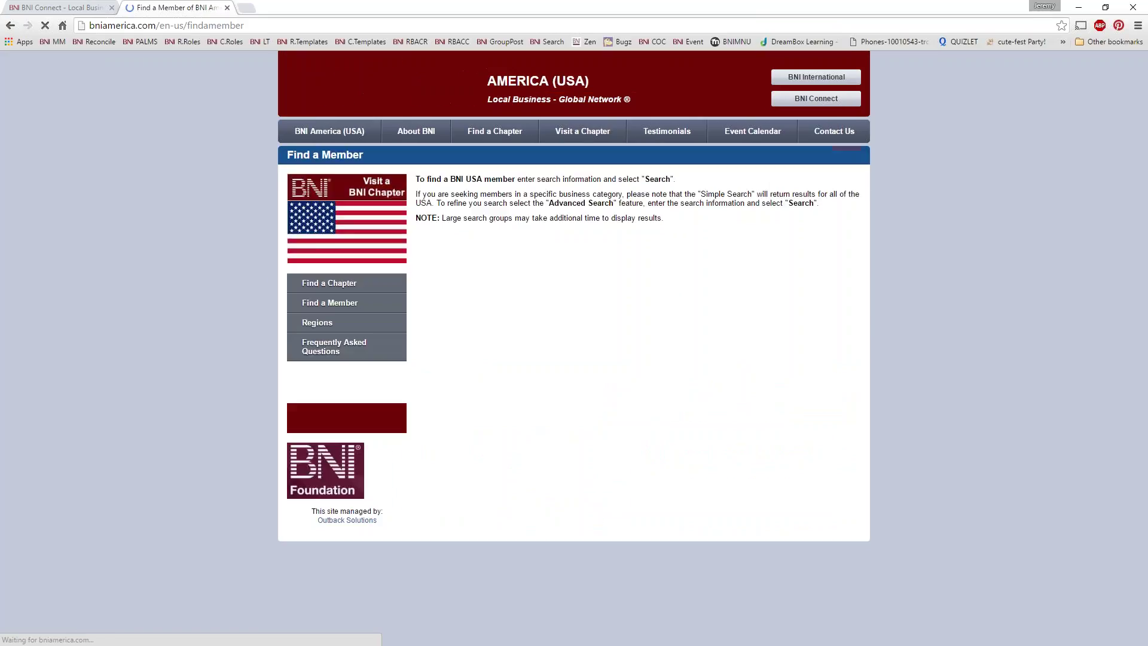
pyautogui.click(484, 276)
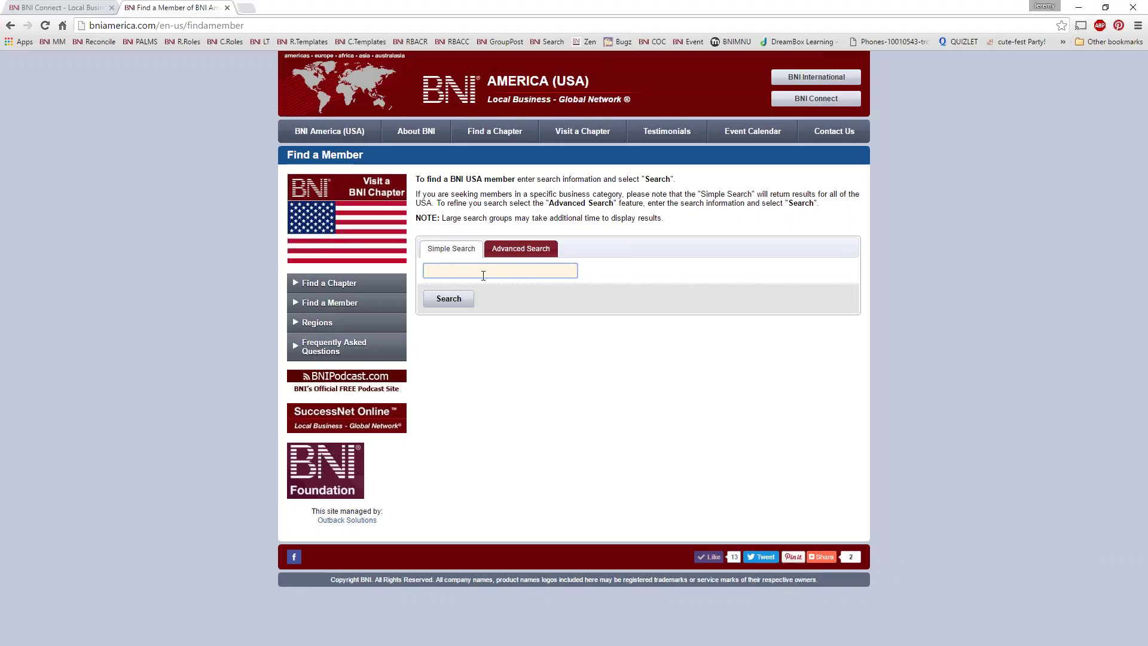
pyautogui.press('Return')
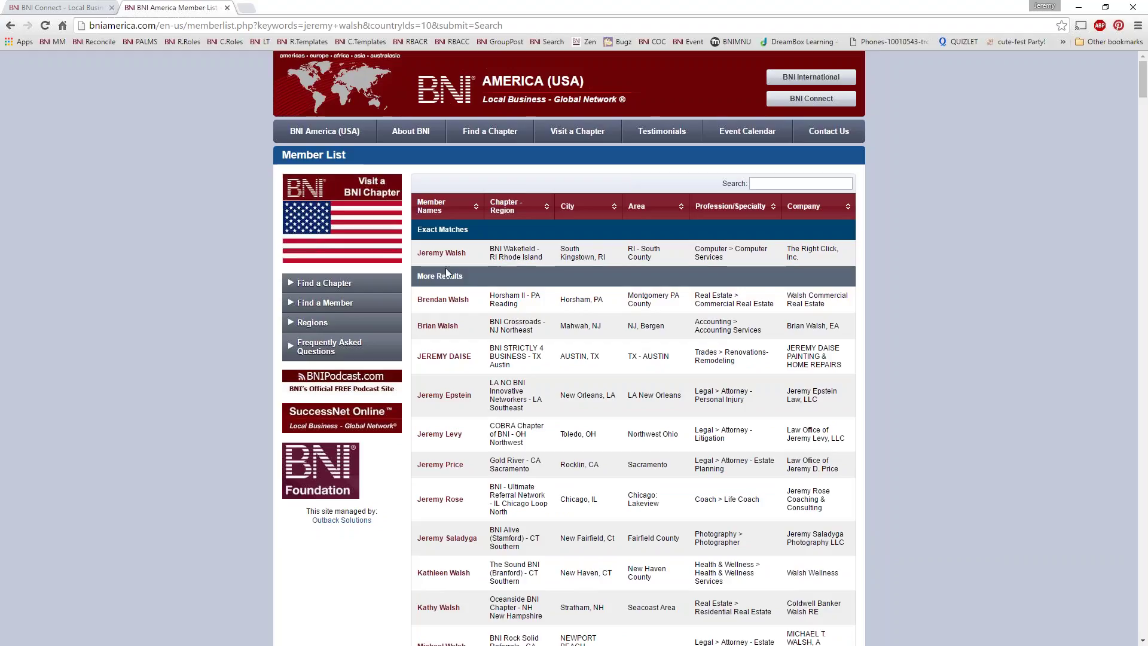
# Step: Open the exact-match member page, then close the BNI America tab
pyautogui.click(441, 253)
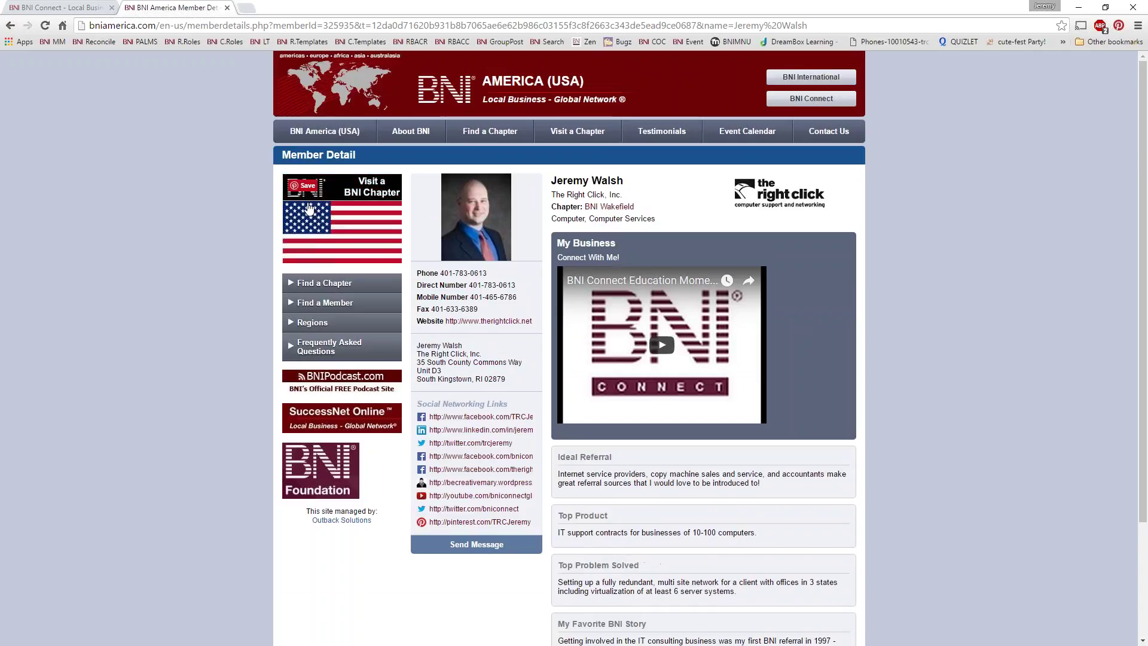
pyautogui.click(227, 8)
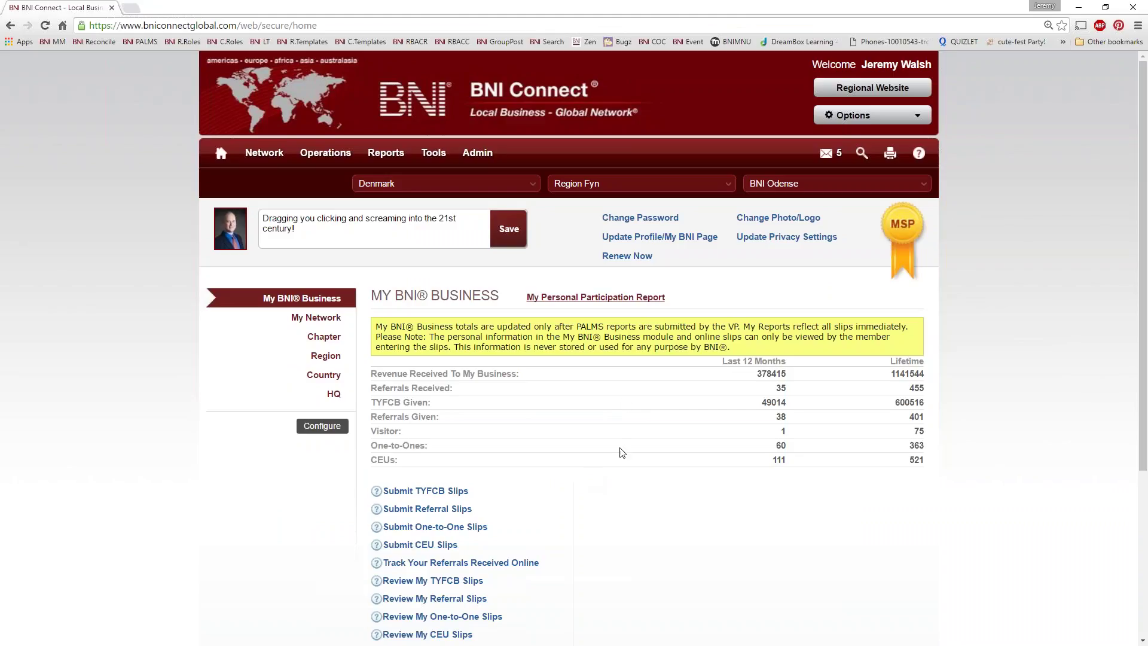
# Step: Search the BNI Global Directory for the account holder's name and scroll through the matches
pyautogui.click(862, 153)
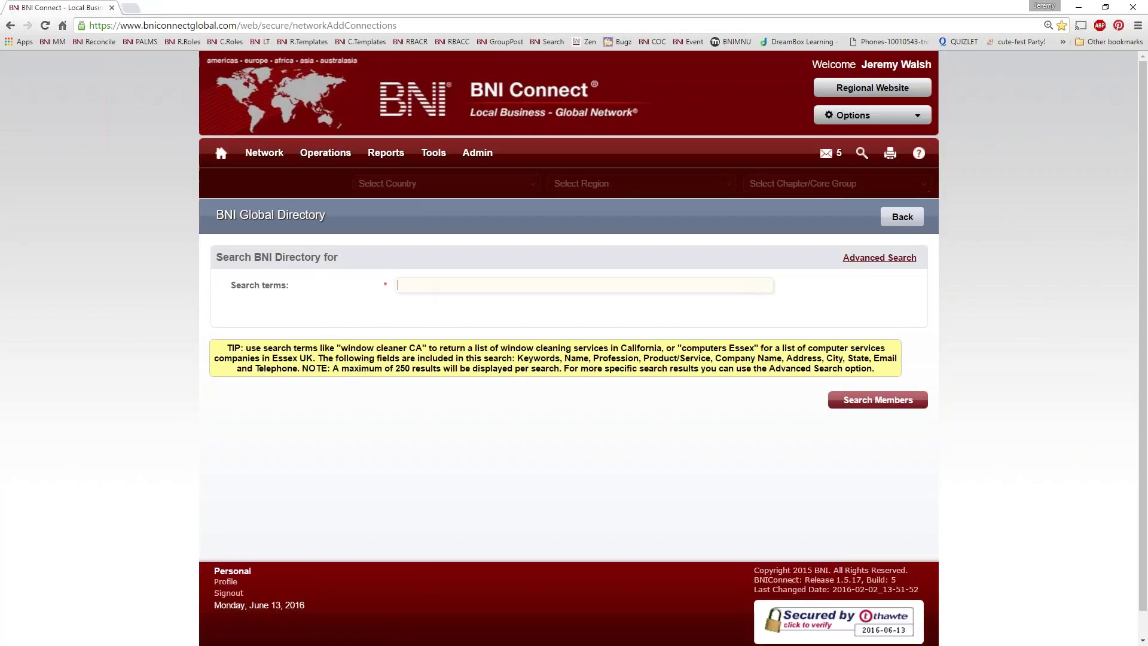
pyautogui.press('Return')
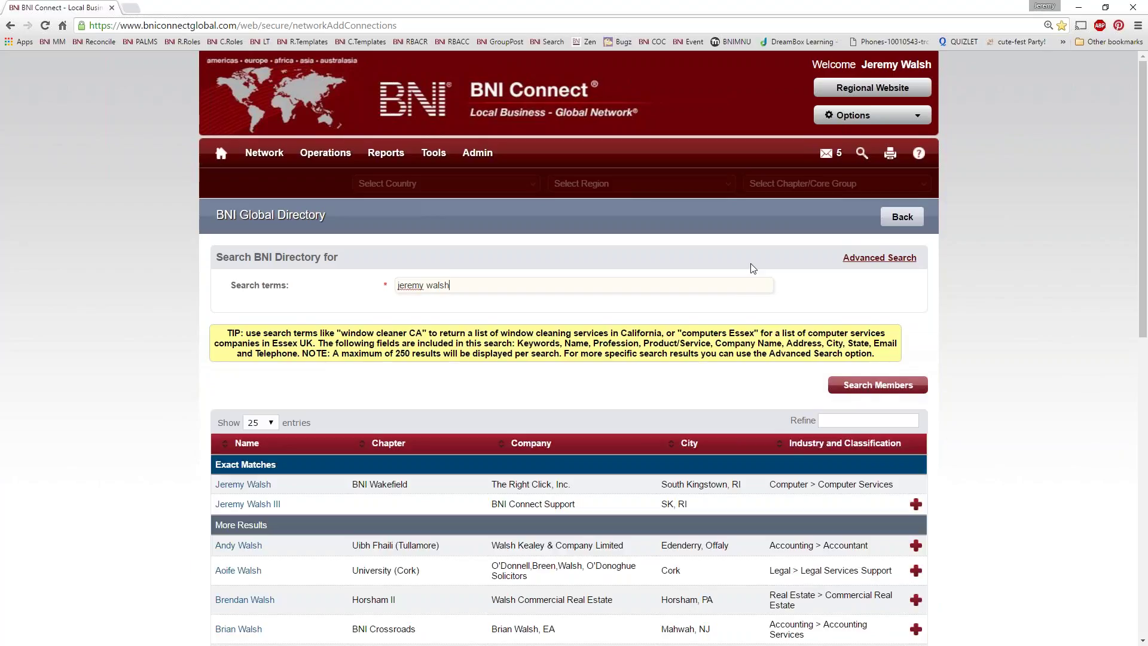
pyautogui.scroll(-1, 321, 481)
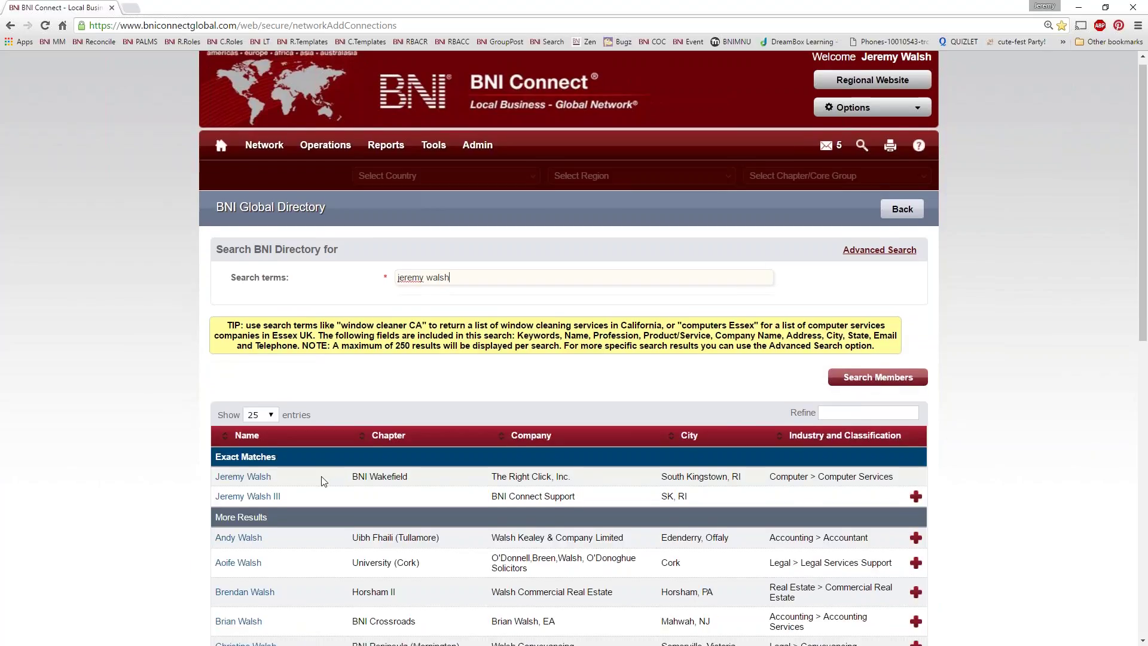
pyautogui.scroll(-3, 322, 481)
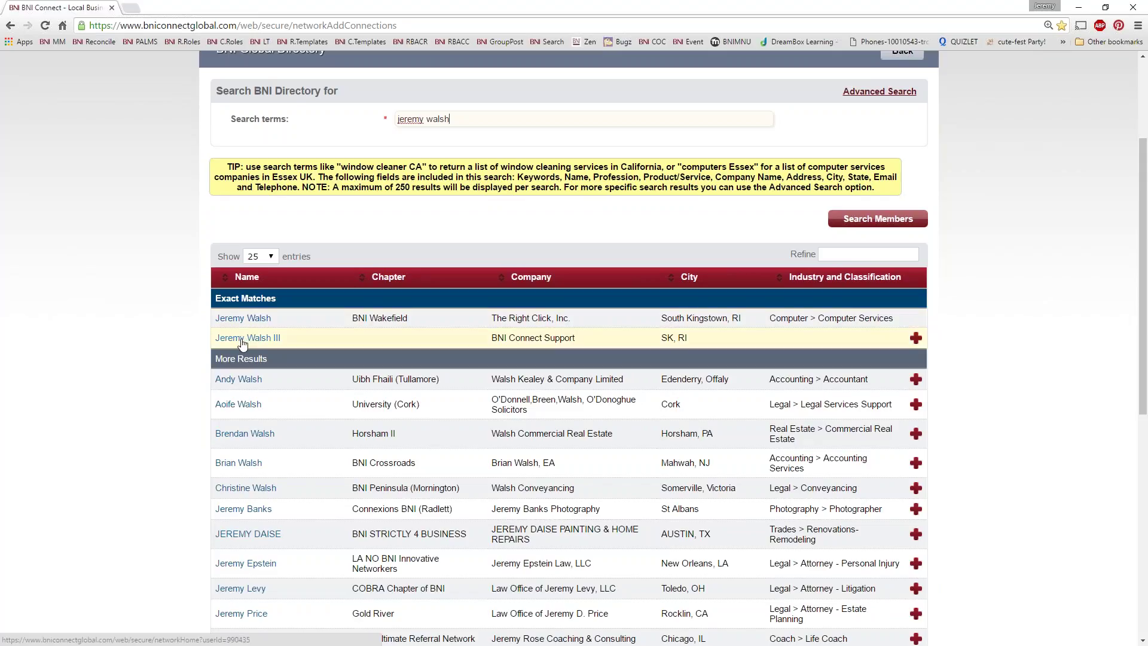
pyautogui.scroll(1, 239, 352)
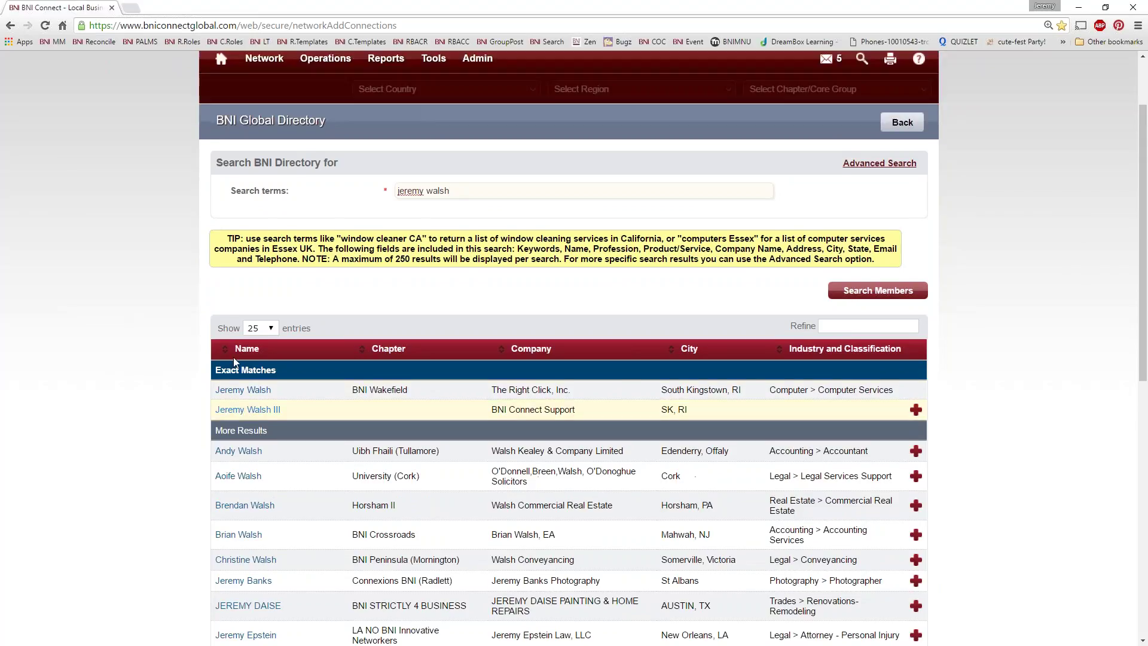
# Step: Open the first exact match's profile in a new tab and look over its region and roles
pyautogui.click(239, 390)
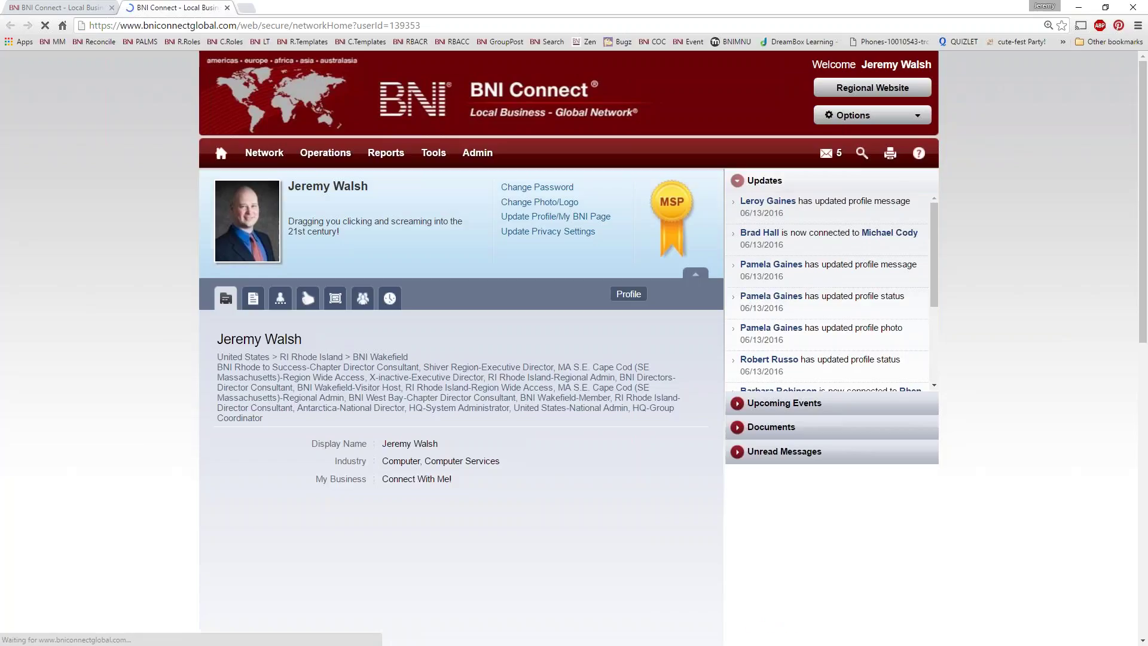
pyautogui.scroll(-2, 119, 364)
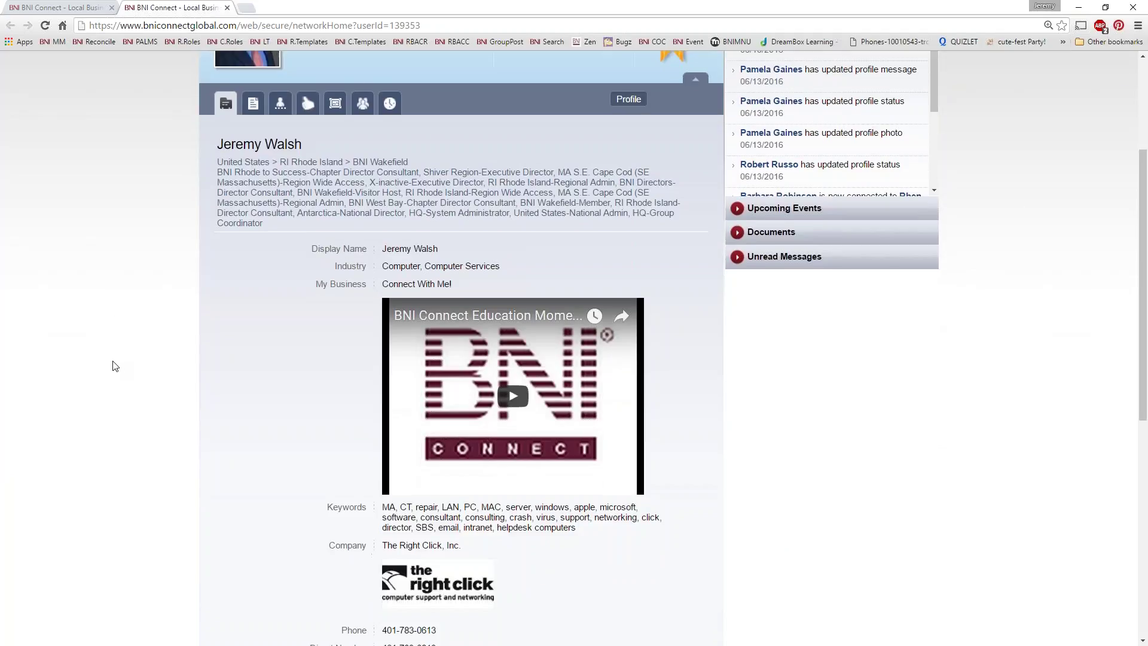
pyautogui.scroll(1, 101, 341)
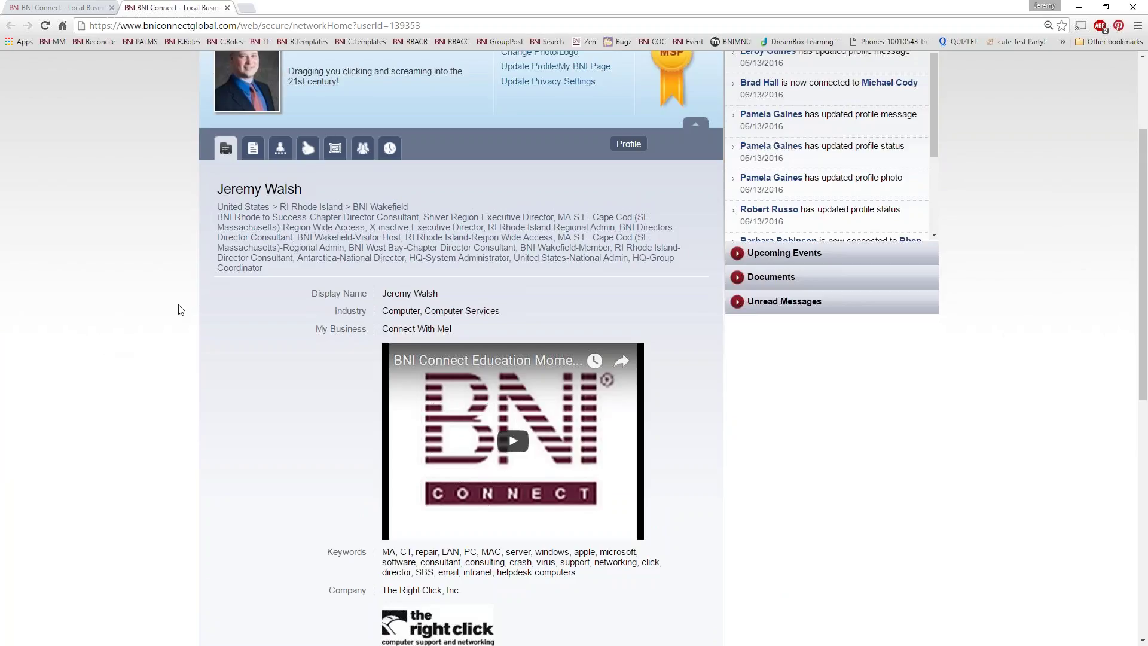
pyautogui.moveTo(275, 268); pyautogui.dragTo(221, 206)
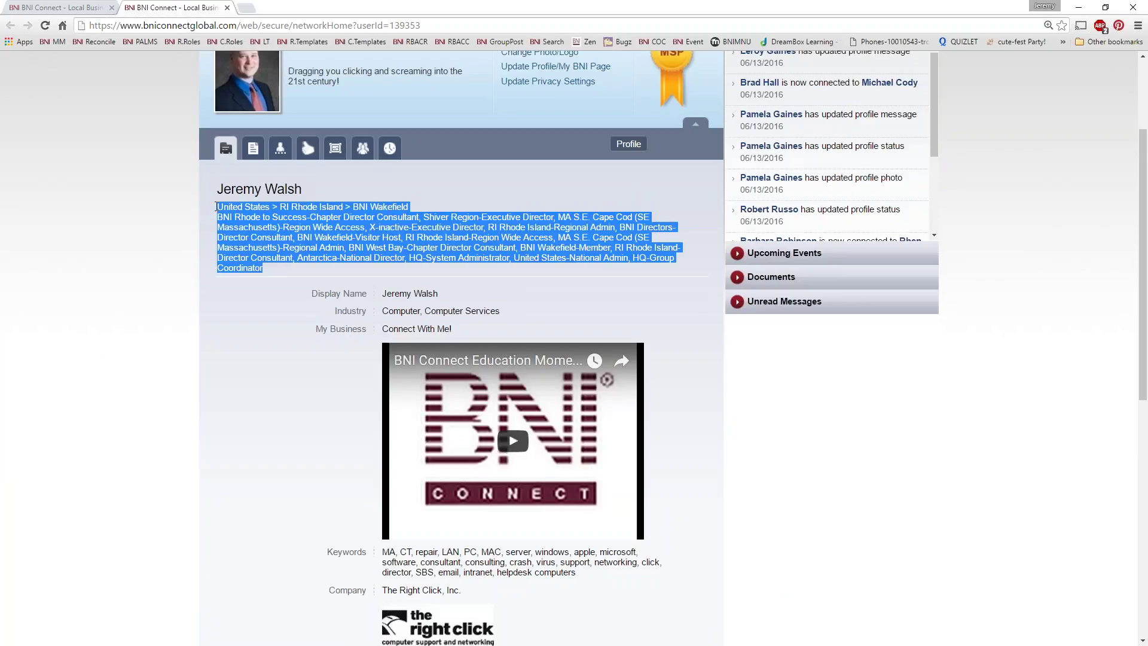
pyautogui.click(221, 207)
pyautogui.scroll(-5, 460, 347)
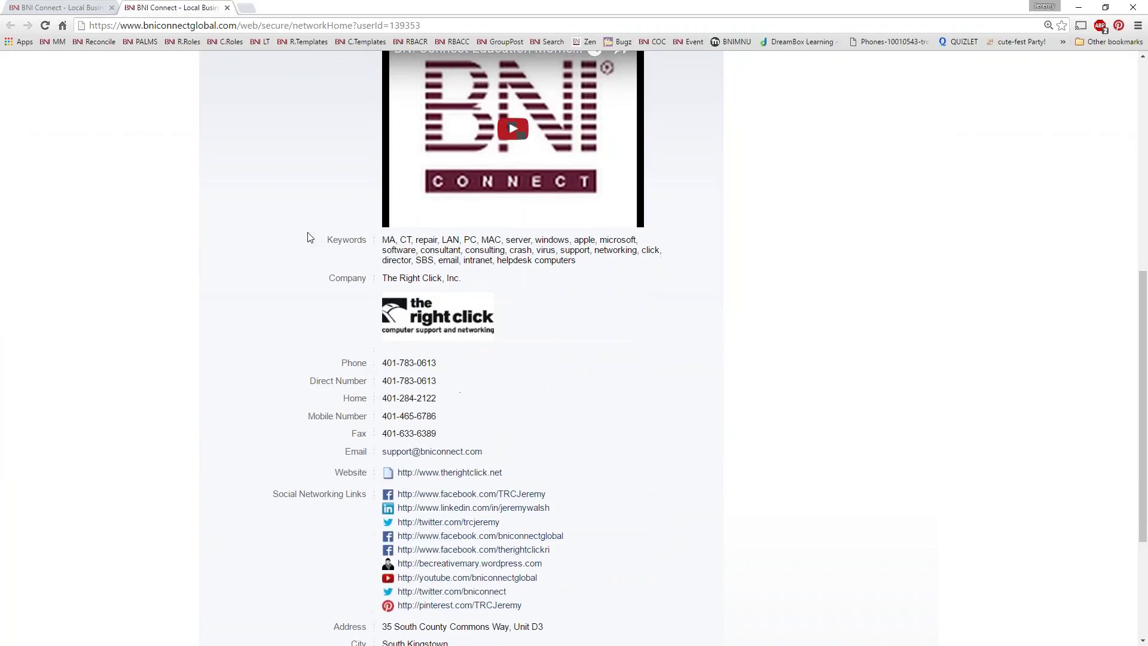
pyautogui.scroll(-3, 513, 418)
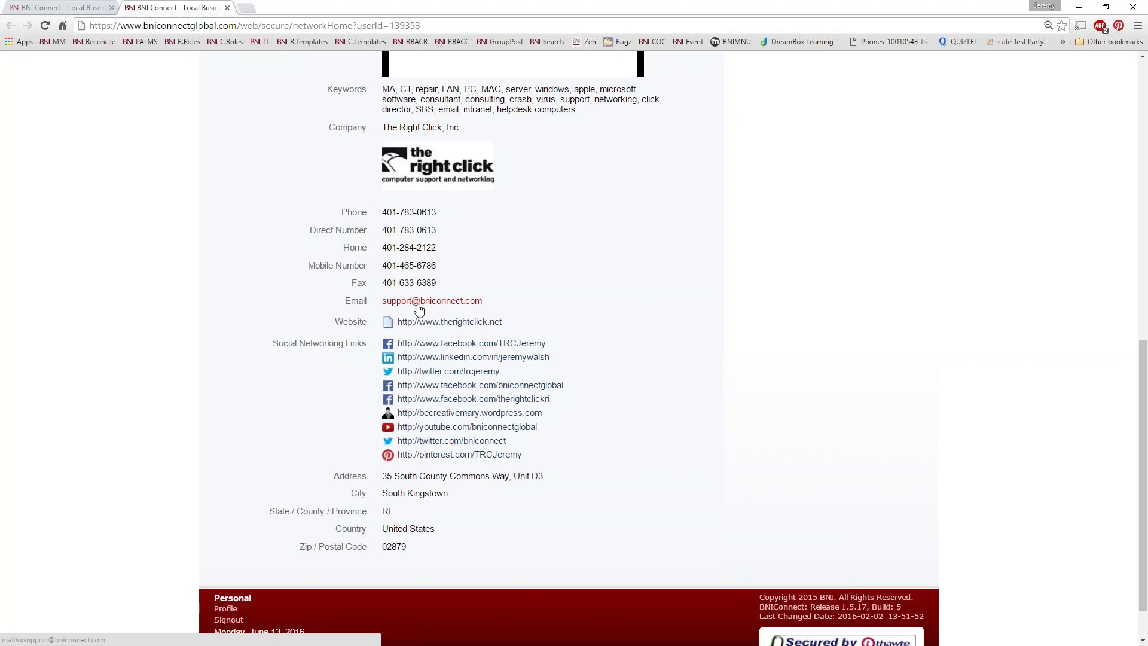
pyautogui.scroll(5, 367, 431)
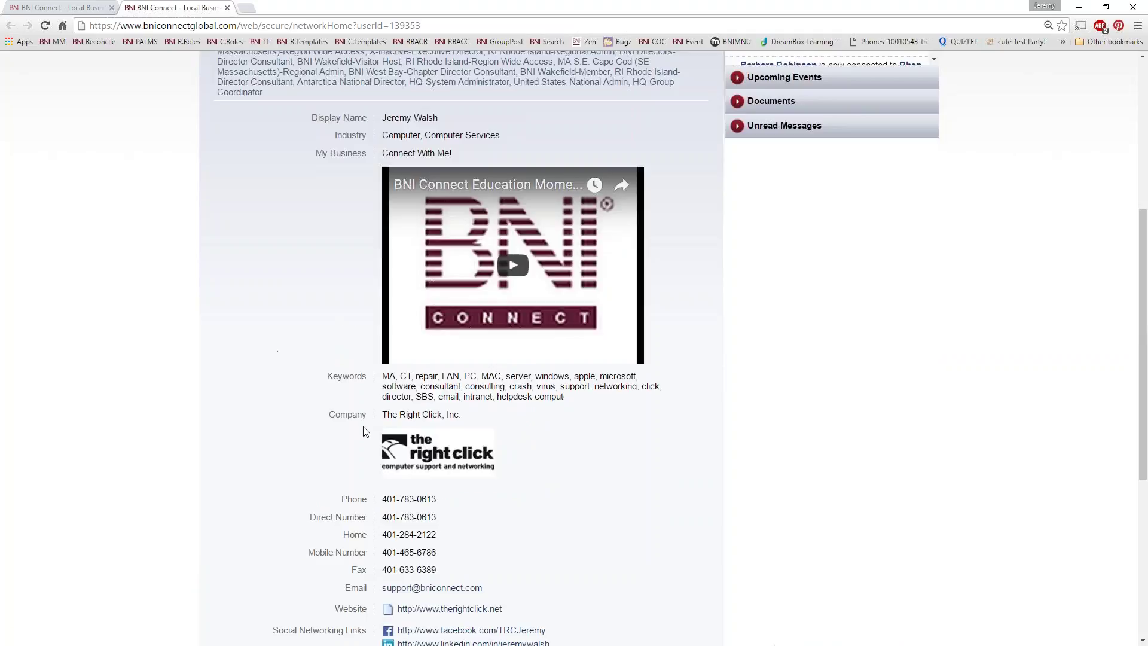
pyautogui.scroll(5, 399, 497)
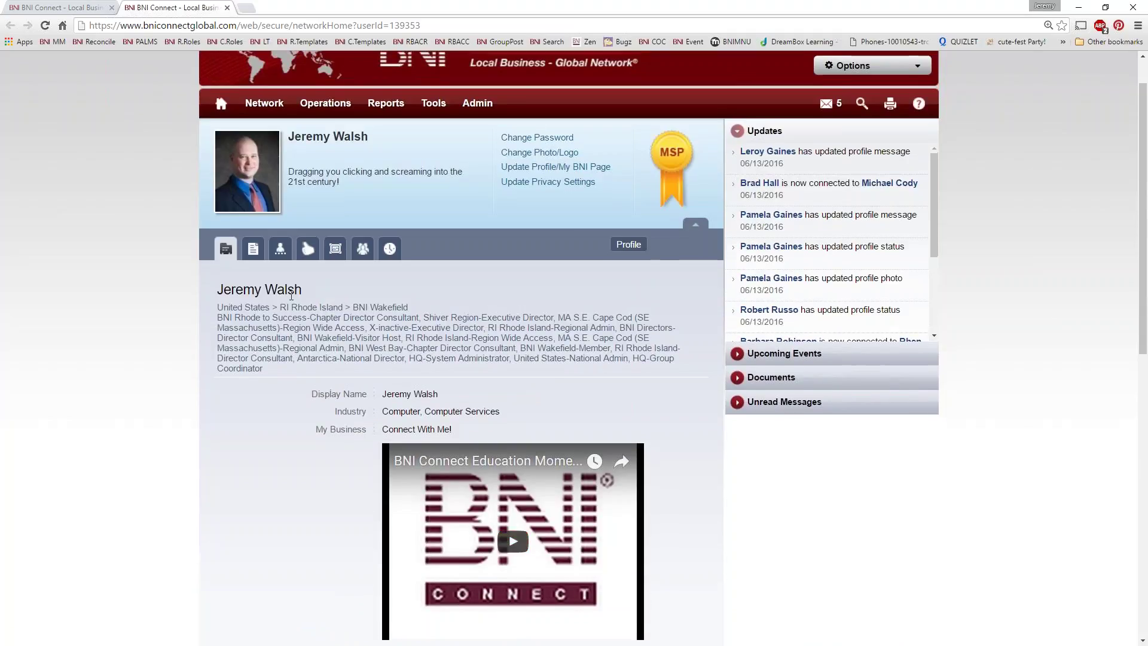
# Step: Read through My Bio, Weekly Presentations, GAINS and Tops Profile
pyautogui.click(253, 250)
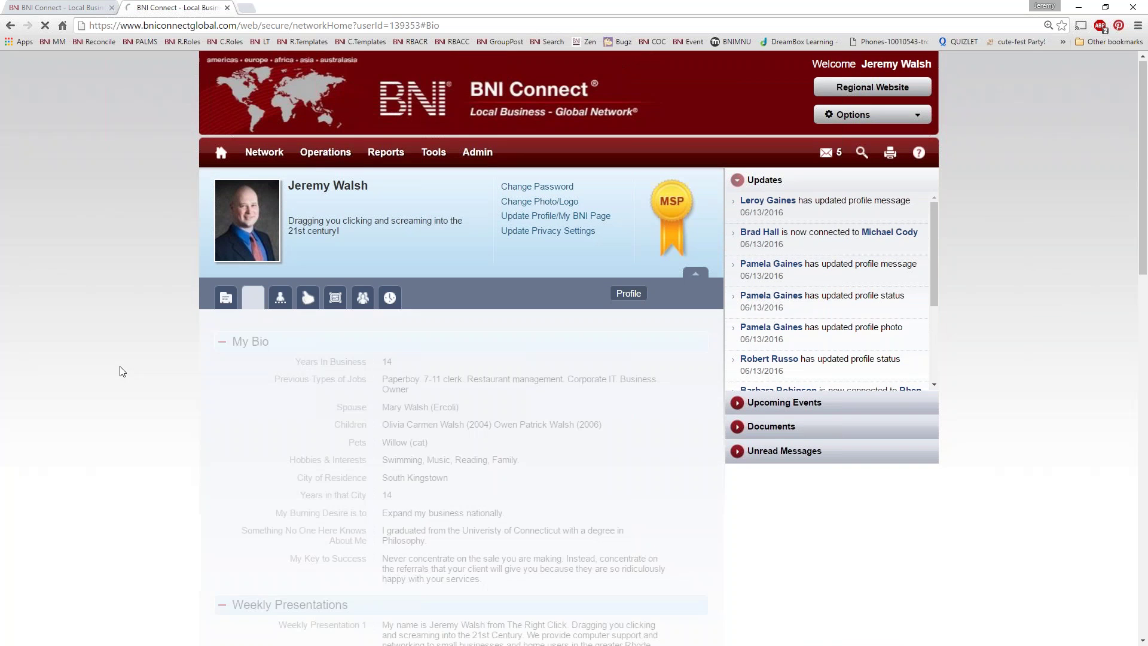
pyautogui.scroll(-6, 120, 368)
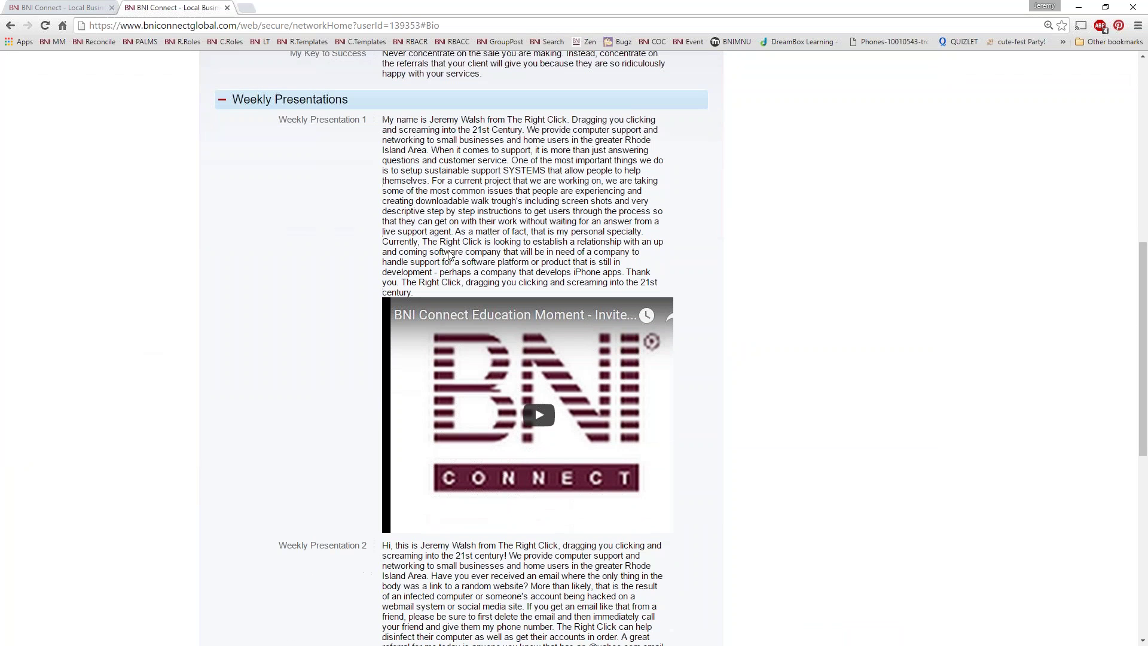
pyautogui.scroll(-8, 422, 296)
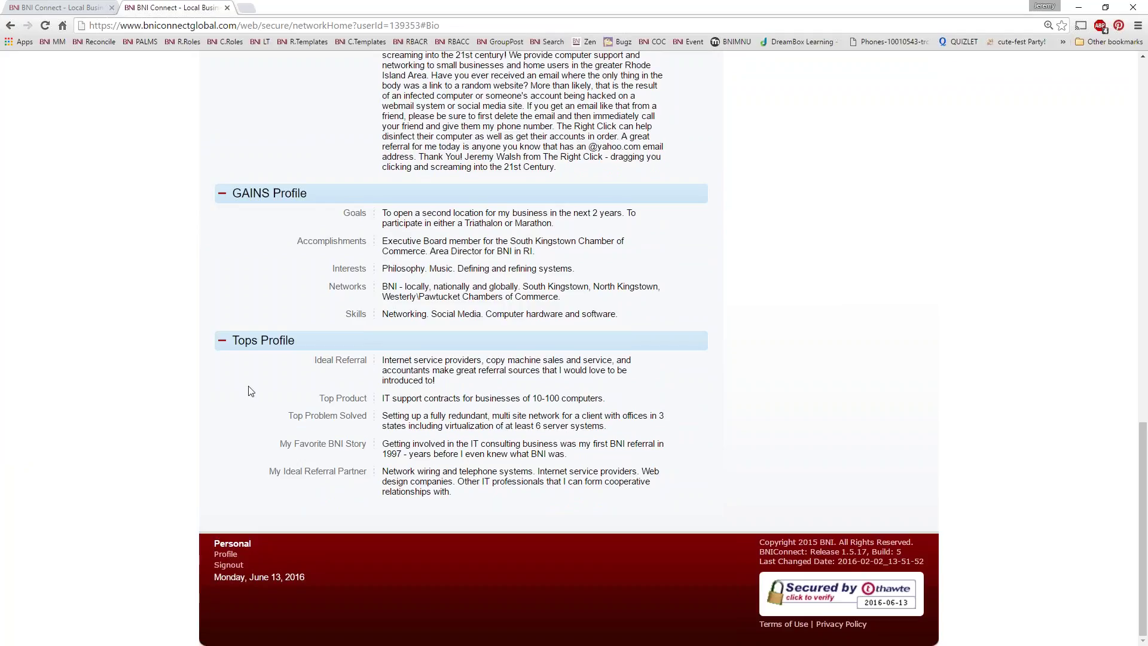
pyautogui.moveTo(327, 363); pyautogui.dragTo(484, 455)
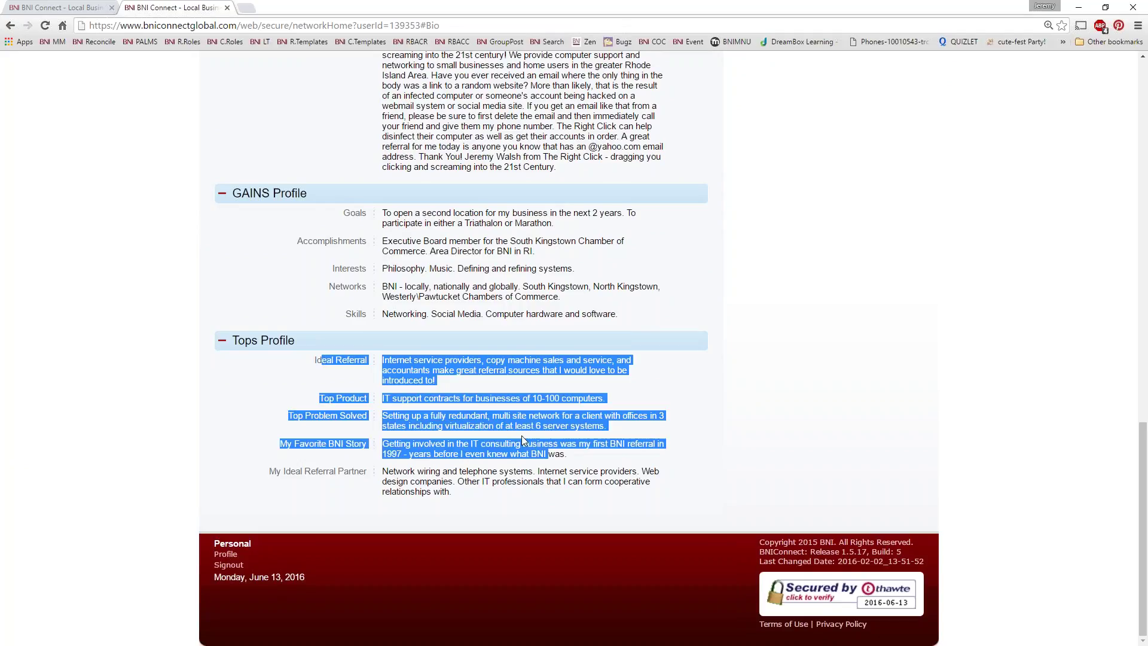
pyautogui.click(461, 420)
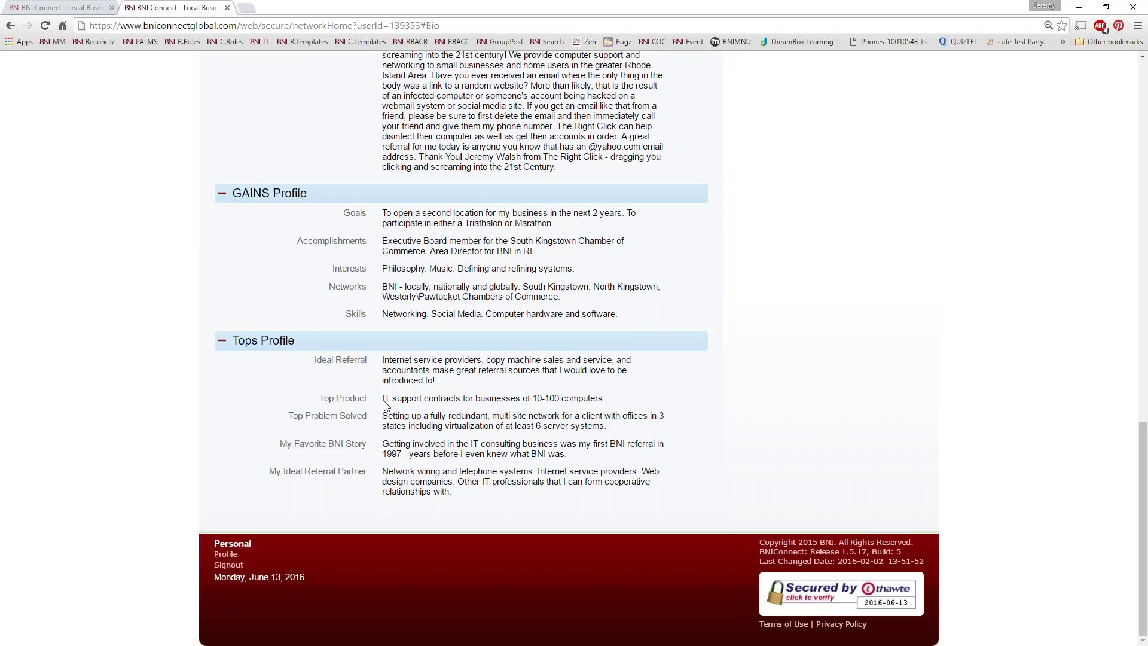
pyautogui.scroll(20, 385, 405)
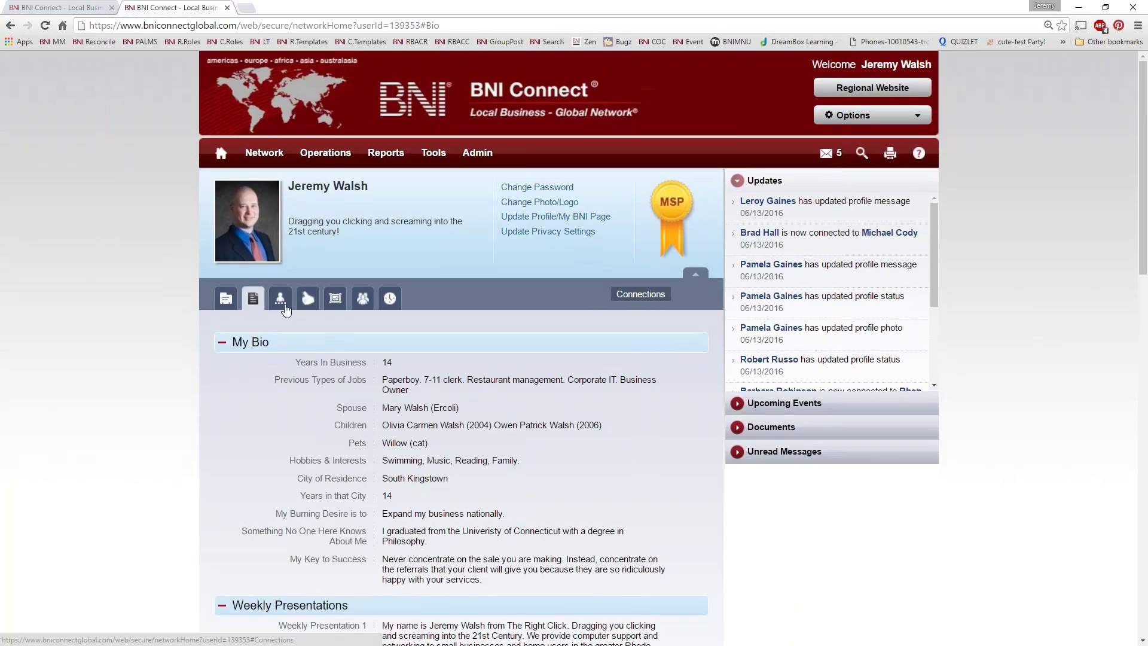
# Step: Browse the member's connections, testimonials and photo gallery
pyautogui.click(281, 299)
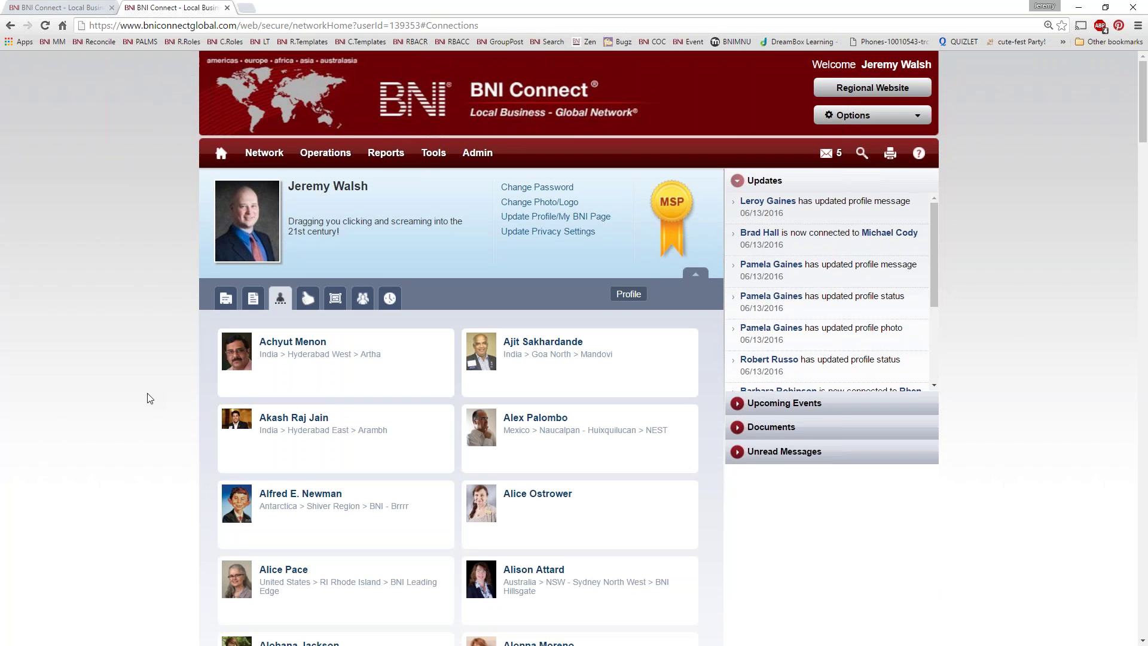
pyautogui.scroll(-5, 346, 495)
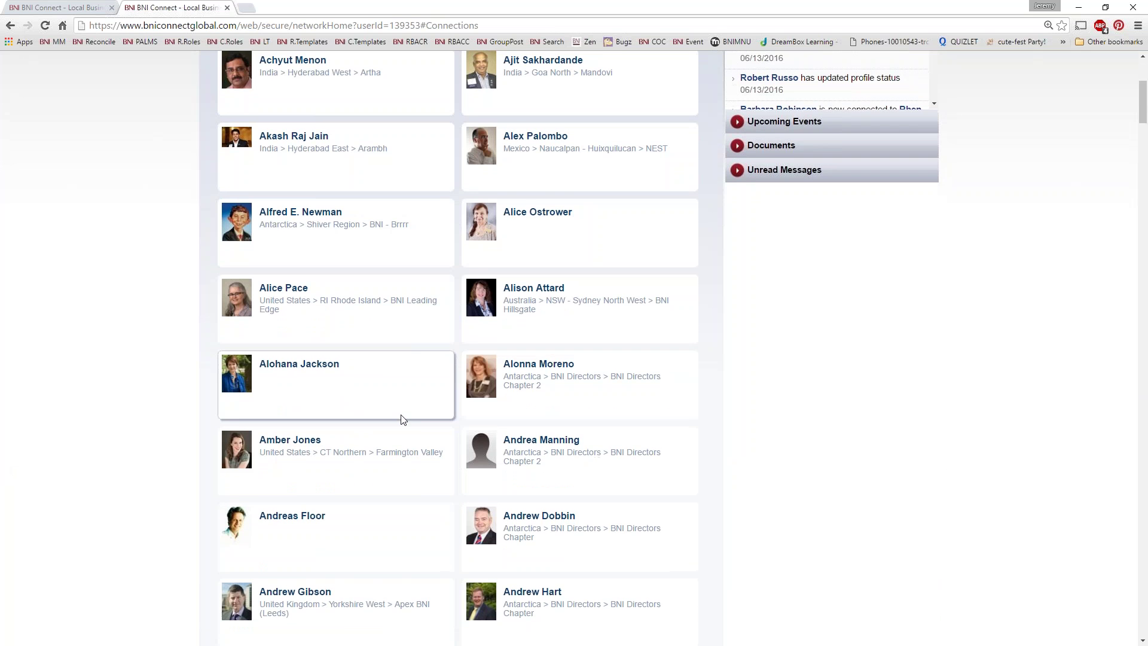
pyautogui.scroll(-5, 402, 418)
pyautogui.scroll(15, 397, 410)
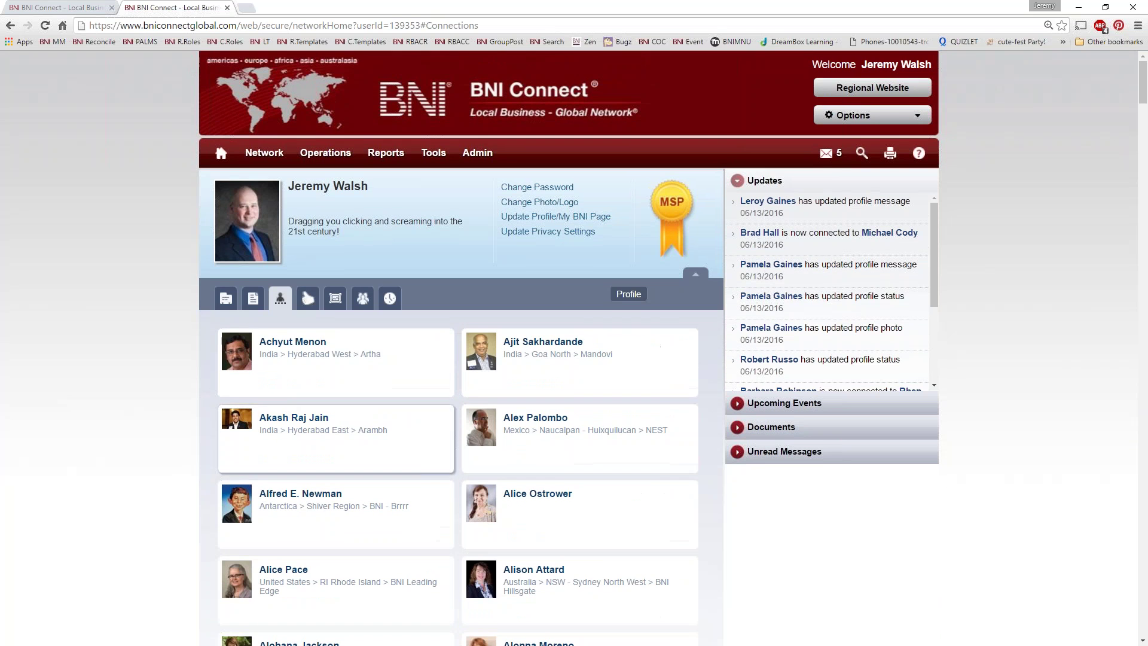
pyautogui.click(308, 298)
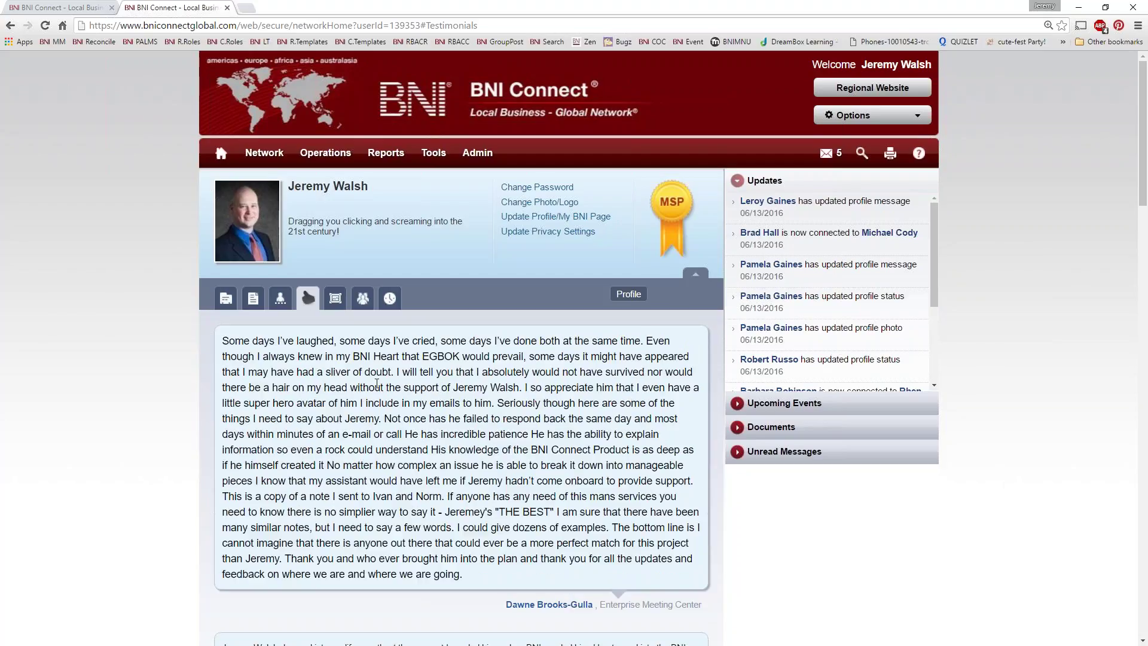
pyautogui.click(336, 297)
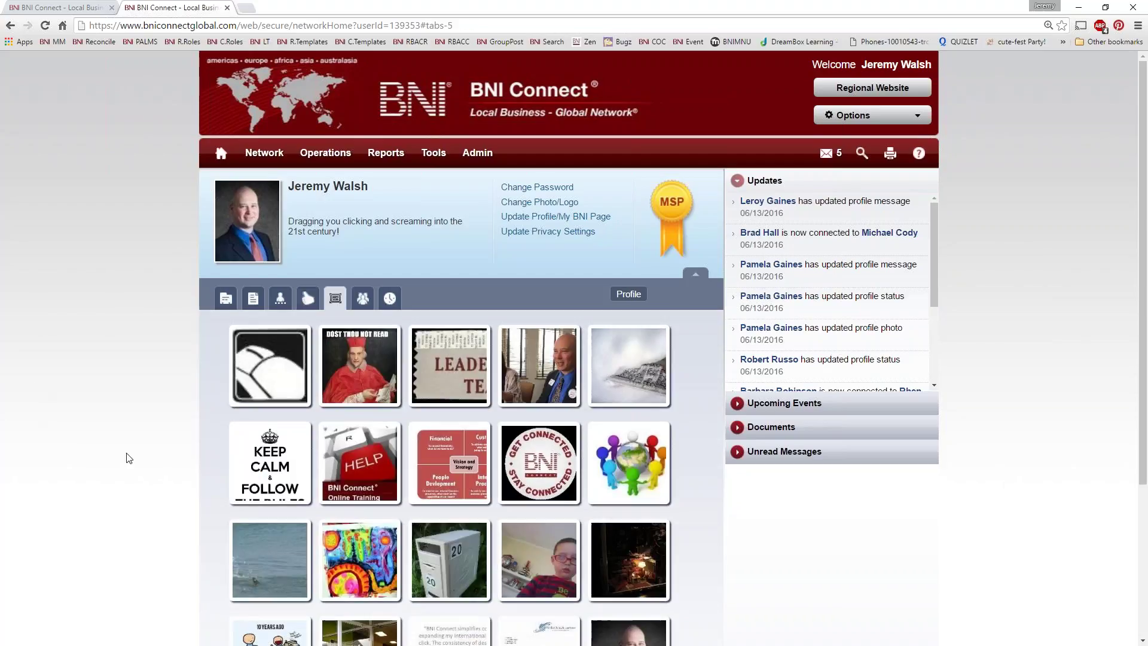
pyautogui.scroll(-3, 128, 458)
pyautogui.scroll(4, 128, 457)
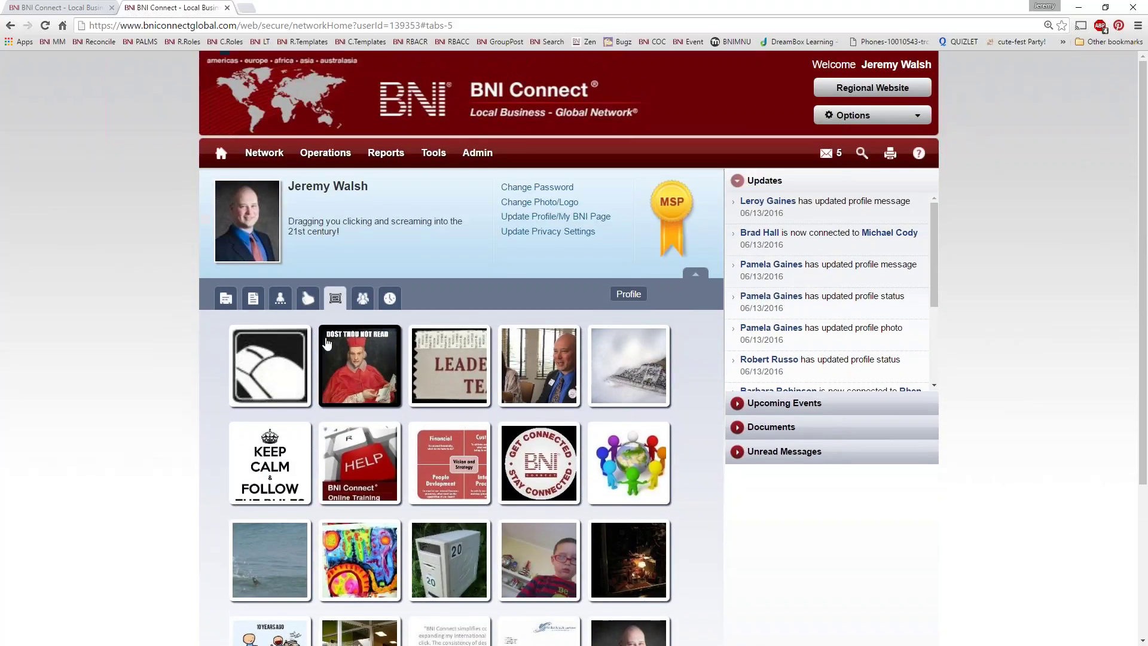
# Step: Check the member's groups, then show the training history list of events and conferences
pyautogui.click(363, 298)
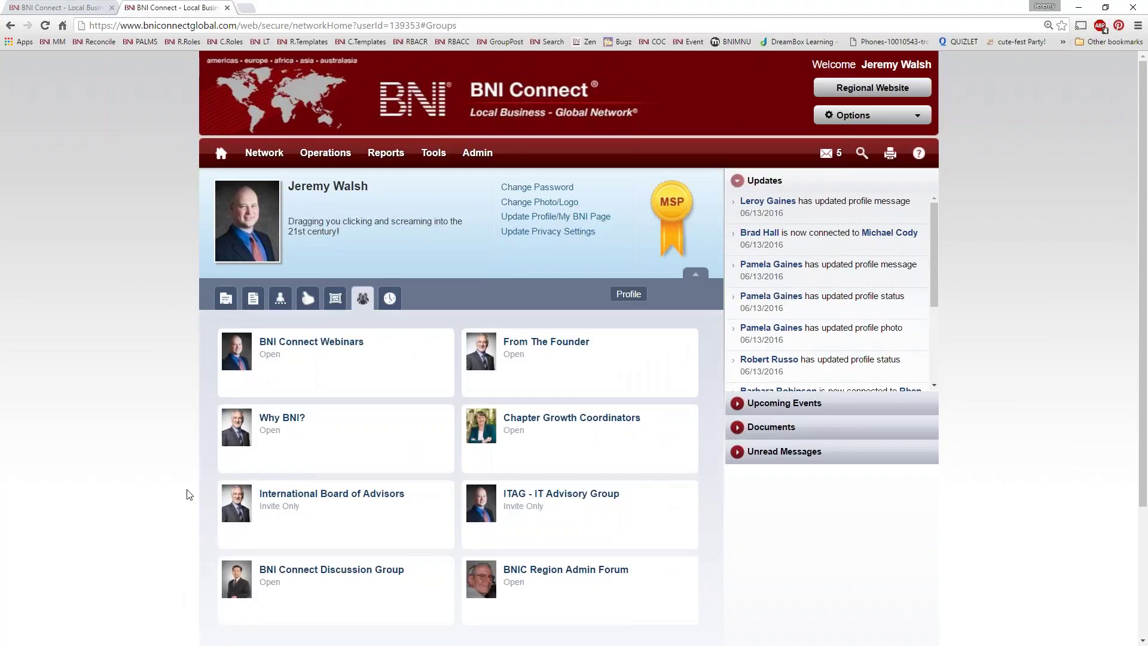
pyautogui.scroll(-3, 107, 425)
pyautogui.scroll(3, 107, 424)
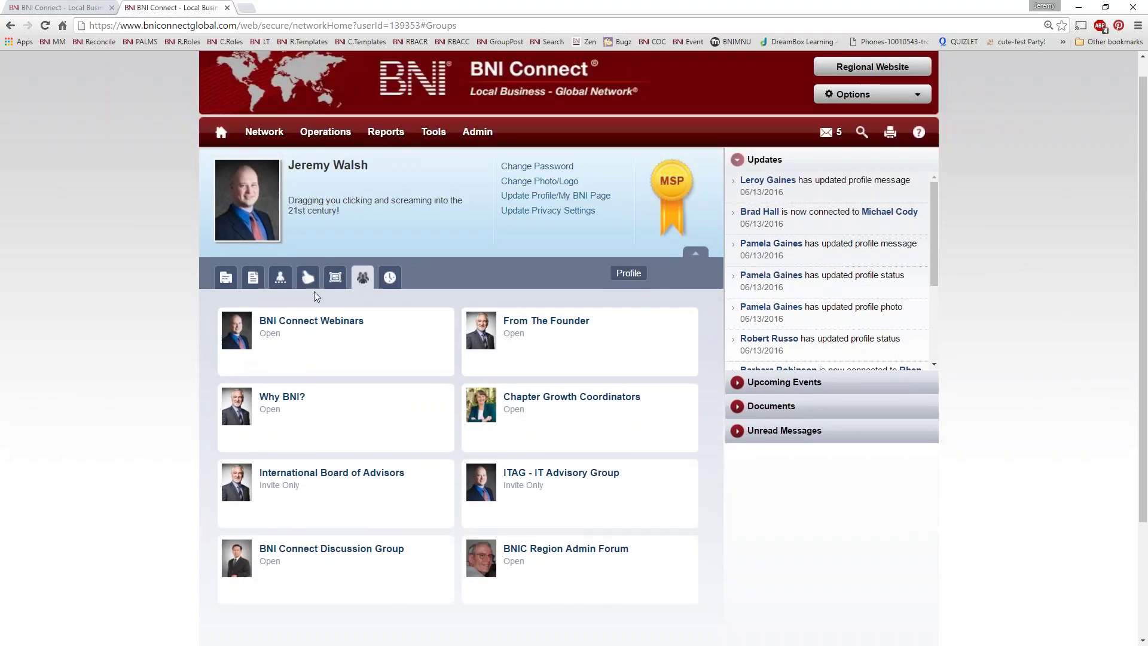
pyautogui.click(390, 277)
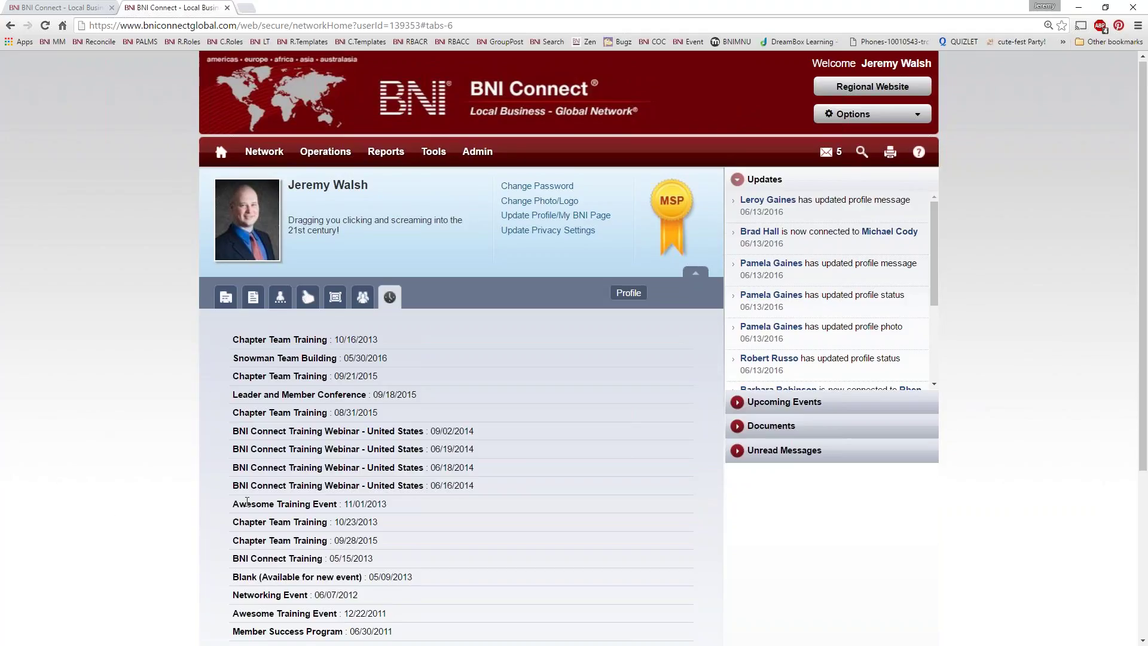
# Step: Return to the directory results and open the second exact match's profile
pyautogui.click(67, 8)
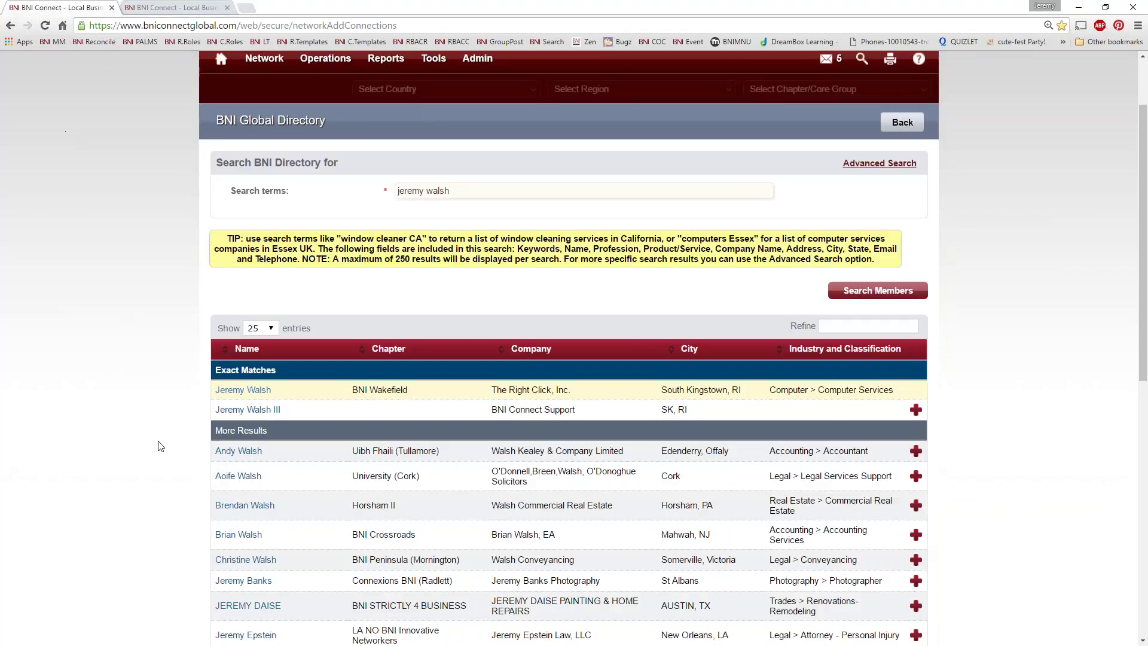
pyautogui.click(263, 410)
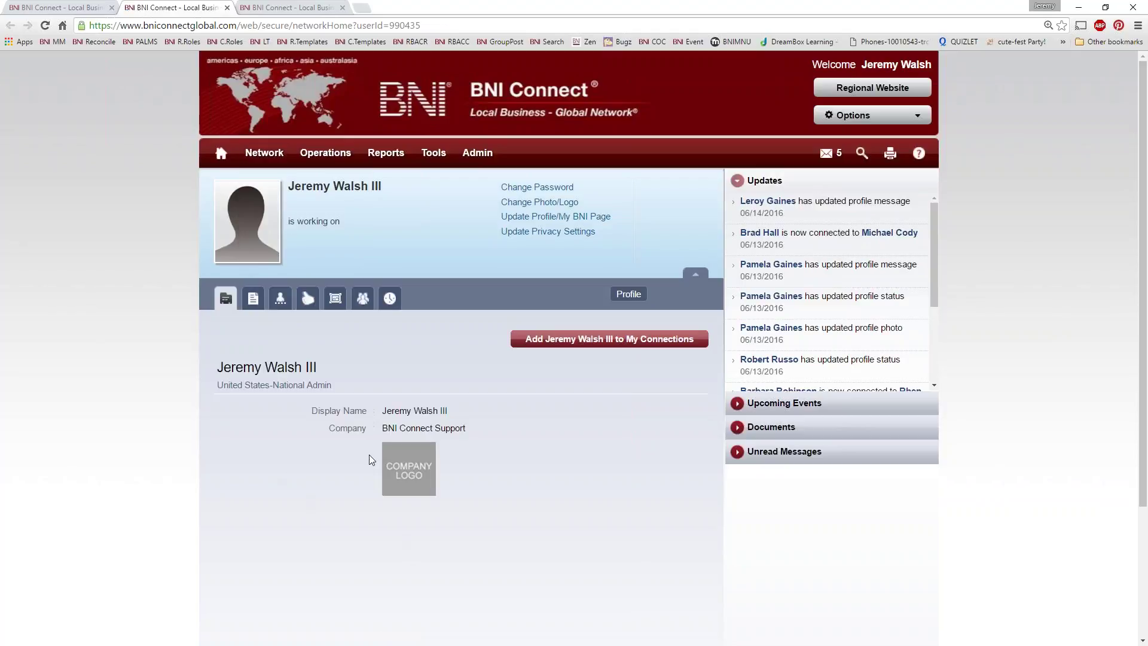
pyautogui.scroll(-3, 515, 507)
pyautogui.scroll(1, 516, 509)
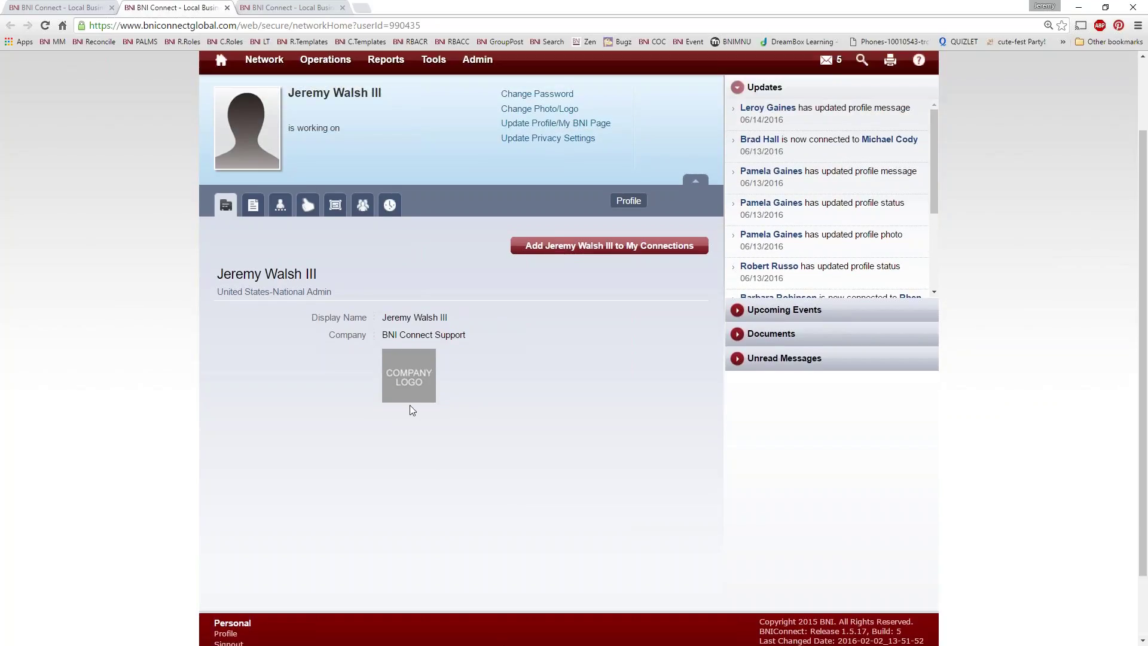
pyautogui.scroll(1, 427, 431)
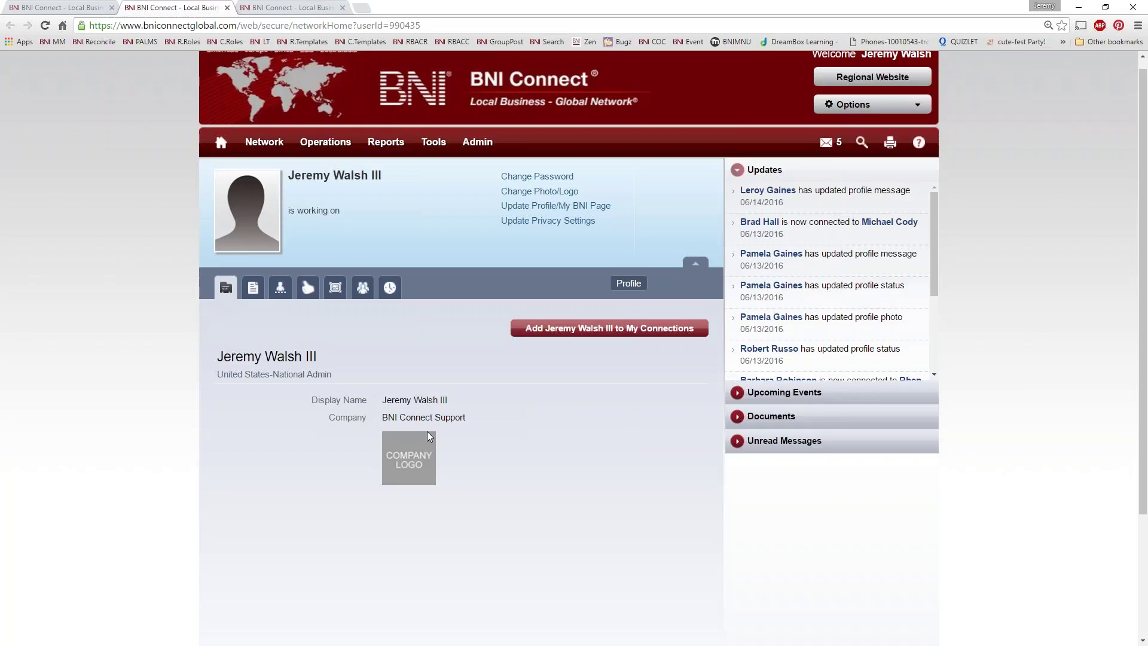
pyautogui.scroll(-3, 385, 461)
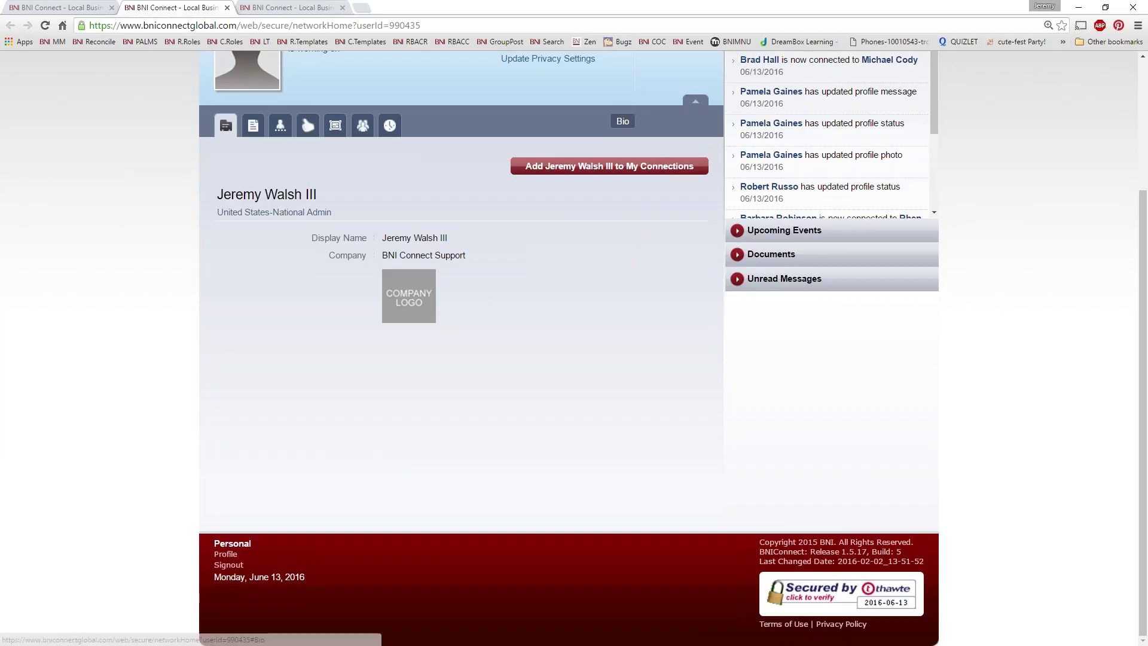
# Step: Check this member's Bio, Connections and Testimonials, then show the main Profile section
pyautogui.click(252, 125)
pyautogui.click(280, 298)
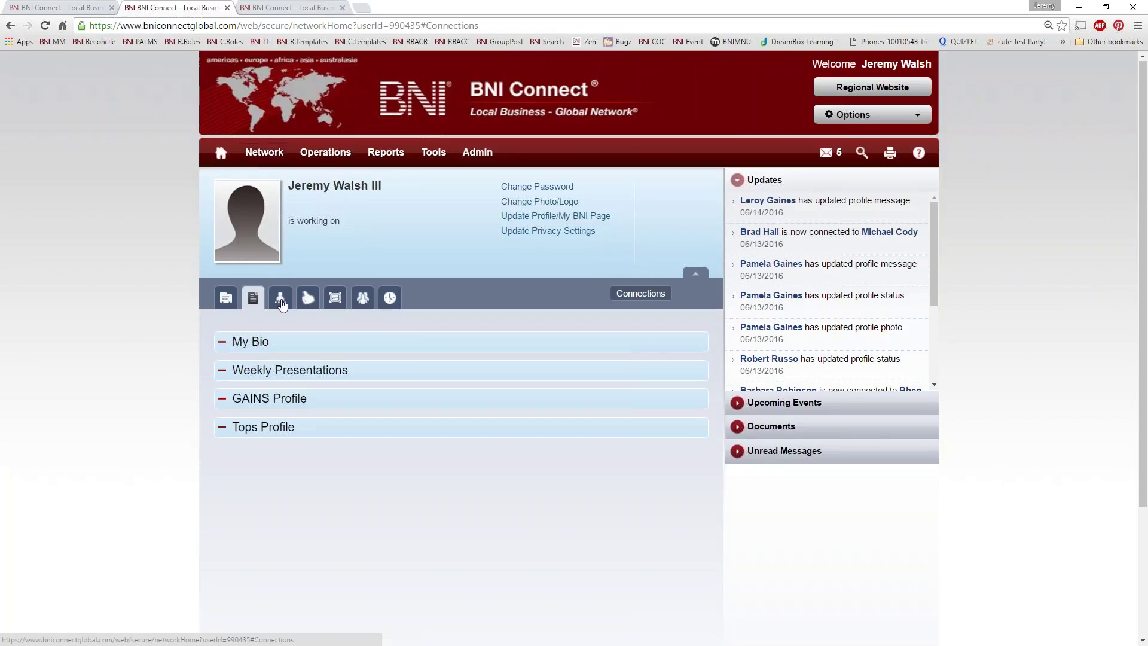
pyautogui.click(309, 304)
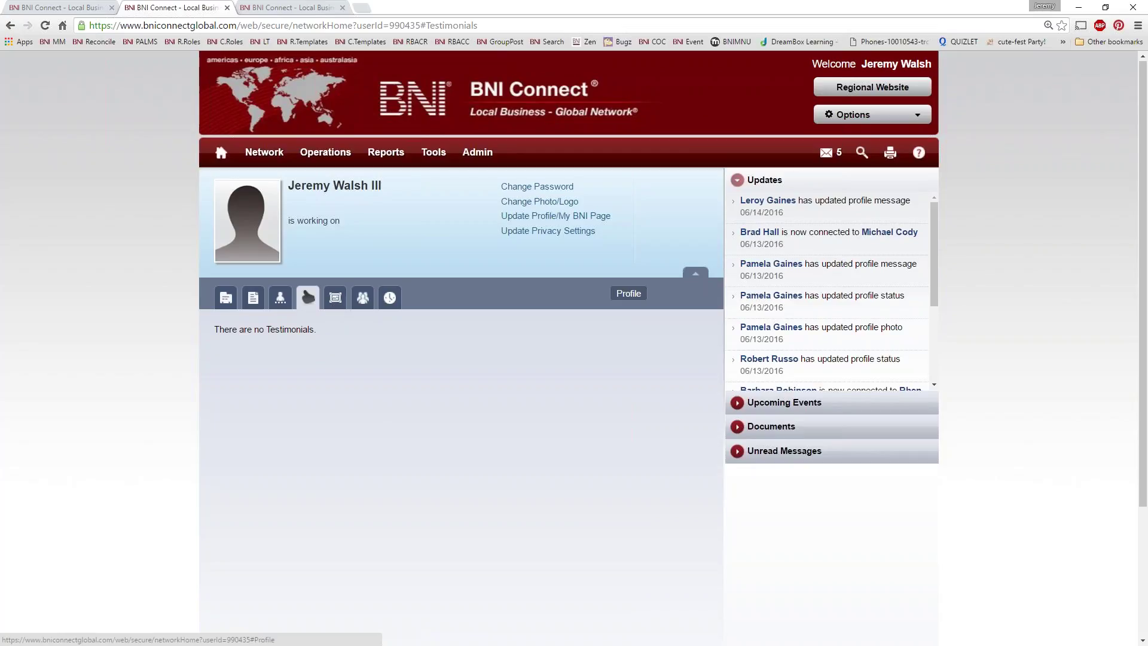
pyautogui.click(229, 306)
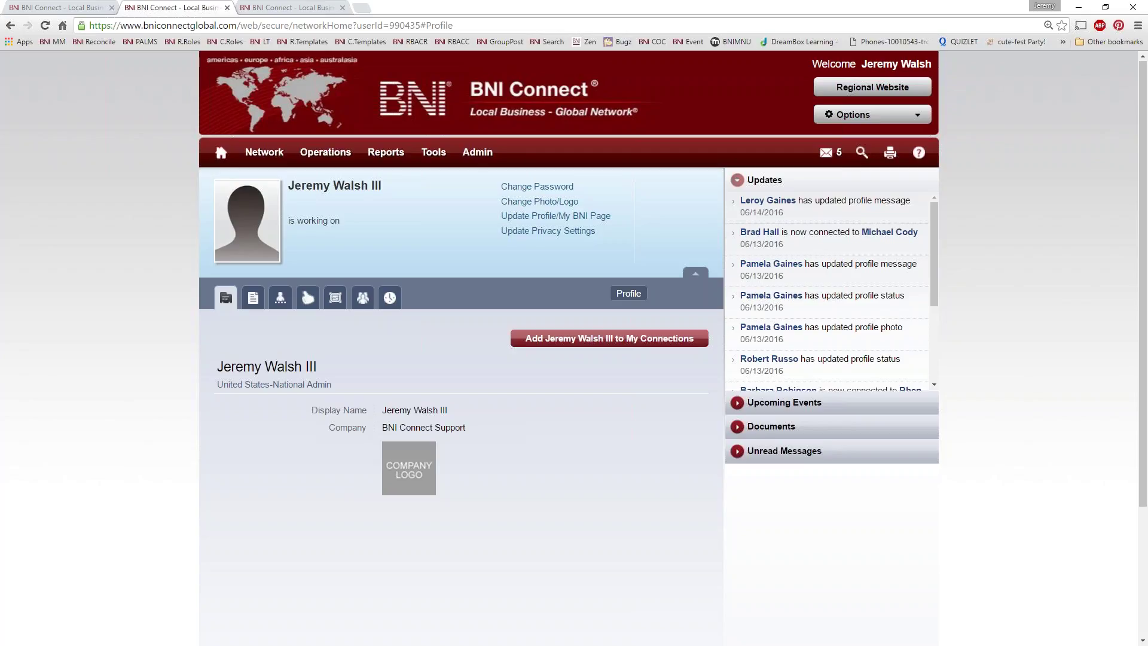
# Step: Close both extra profile tabs and return to the My BNI Business home page
pyautogui.click(227, 8)
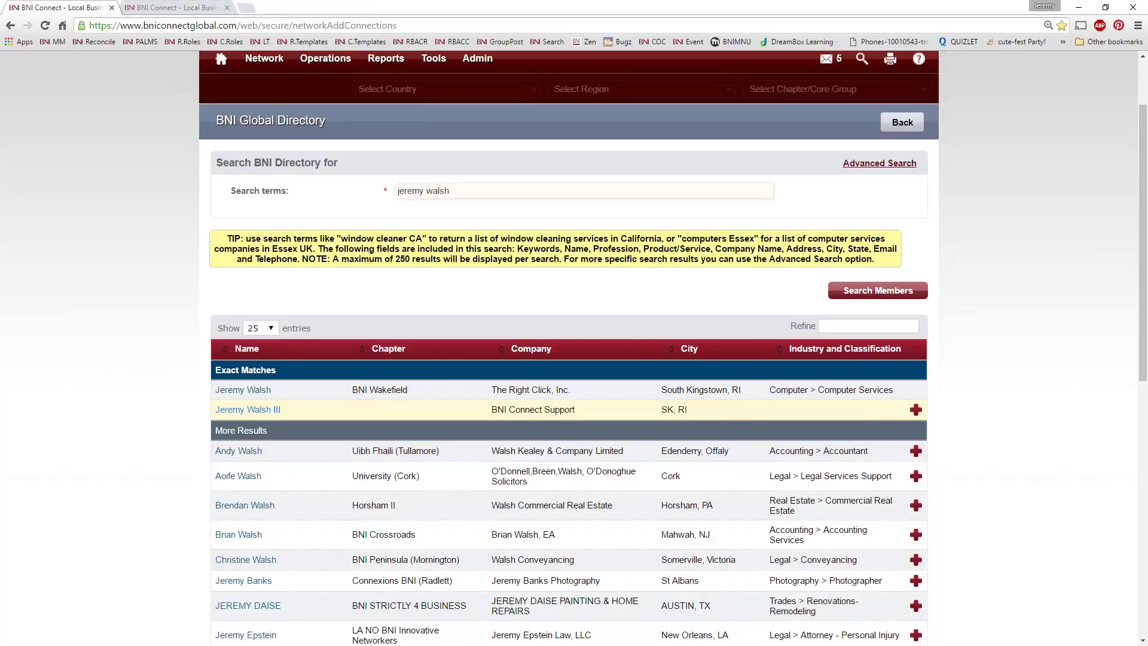
pyautogui.click(197, 9)
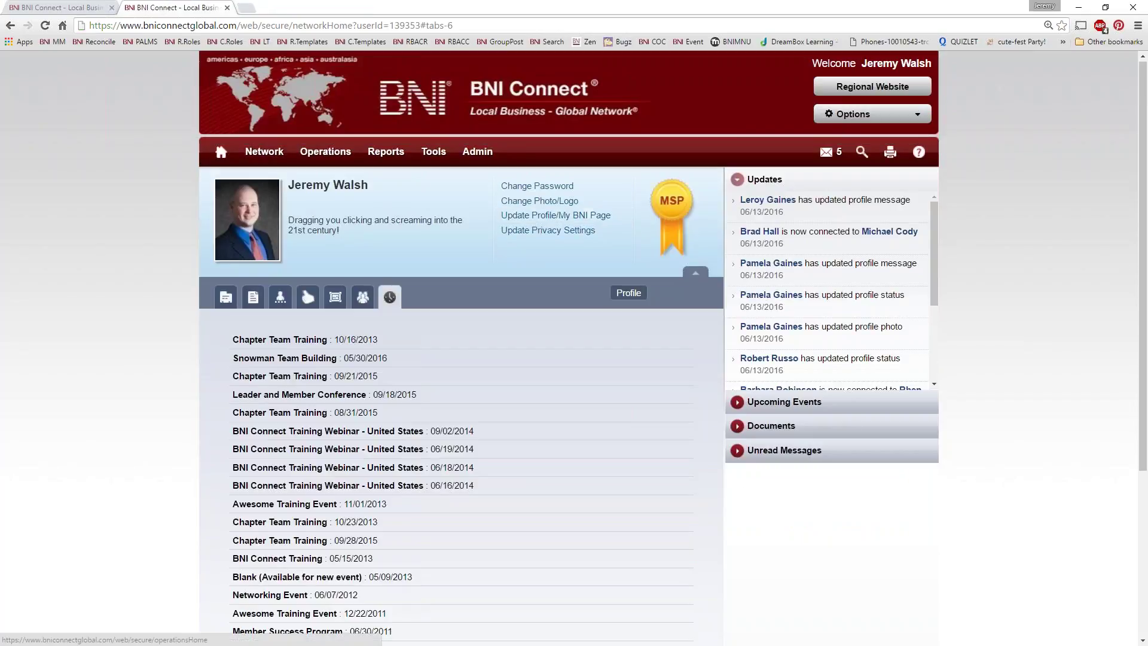
pyautogui.click(227, 8)
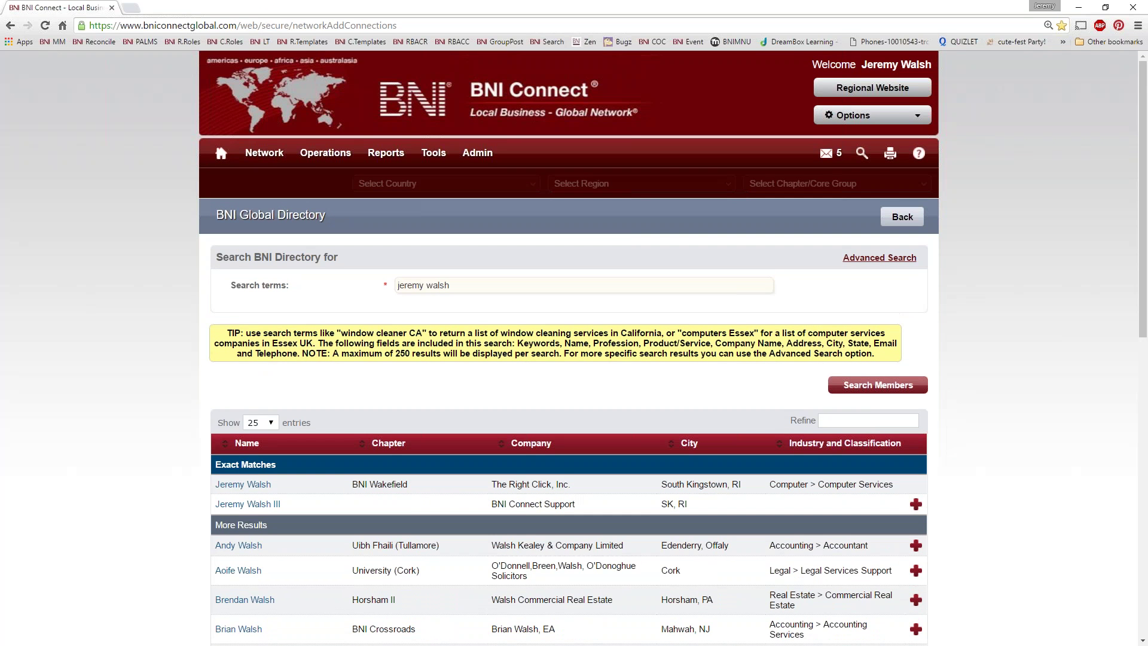
pyautogui.click(220, 153)
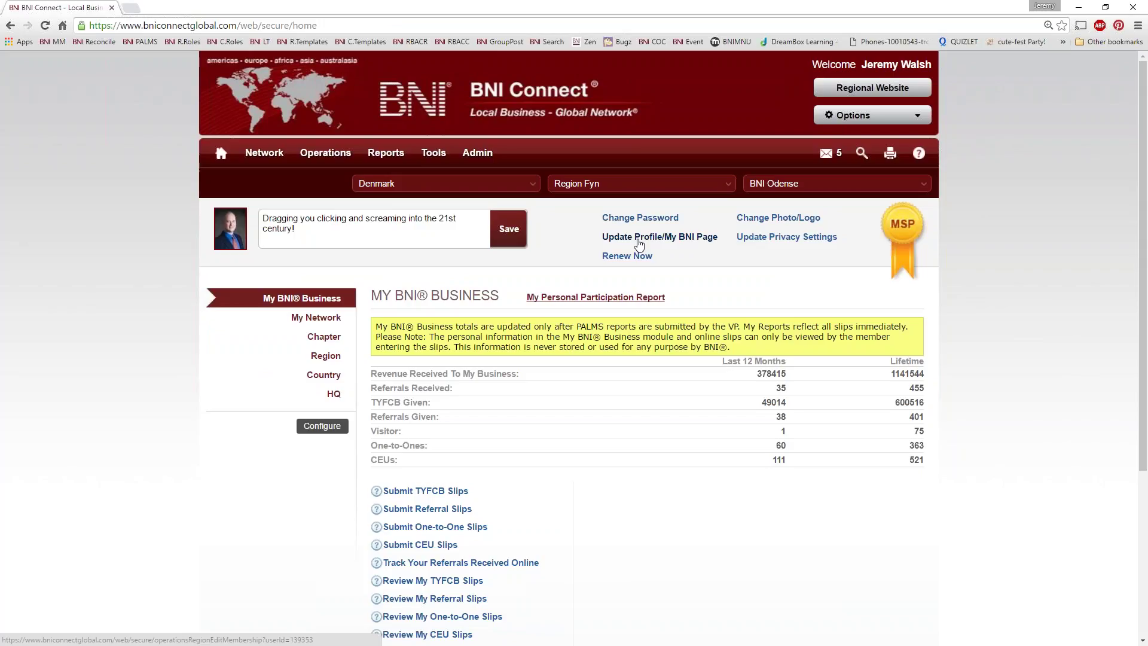
pyautogui.moveTo(820, 154)
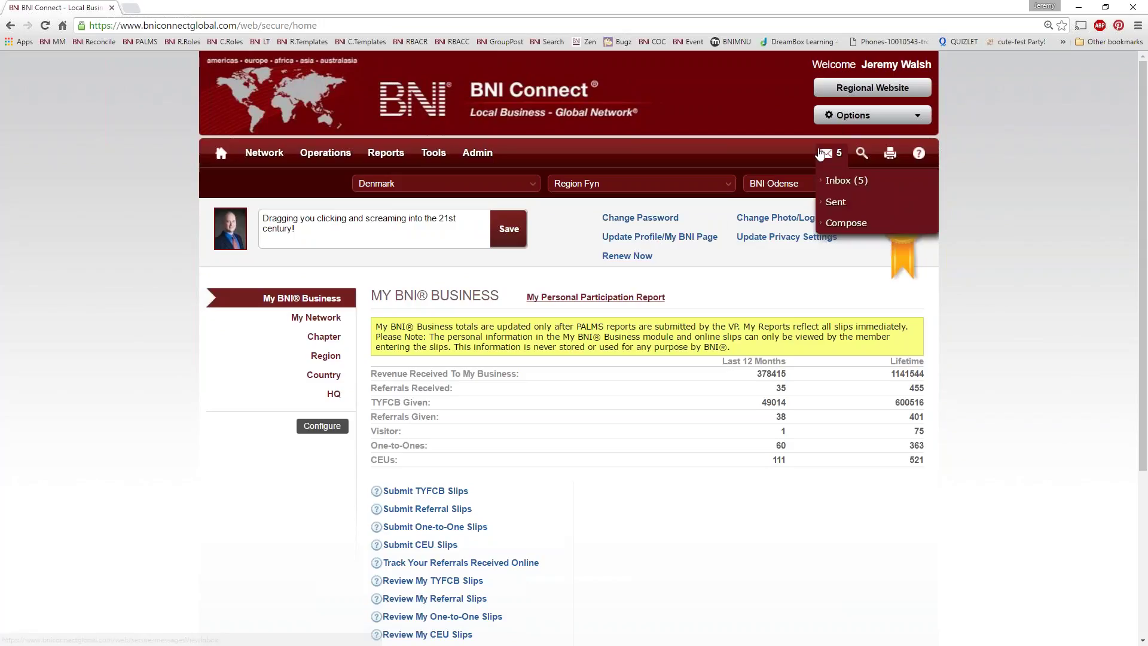
pyautogui.moveTo(842, 119)
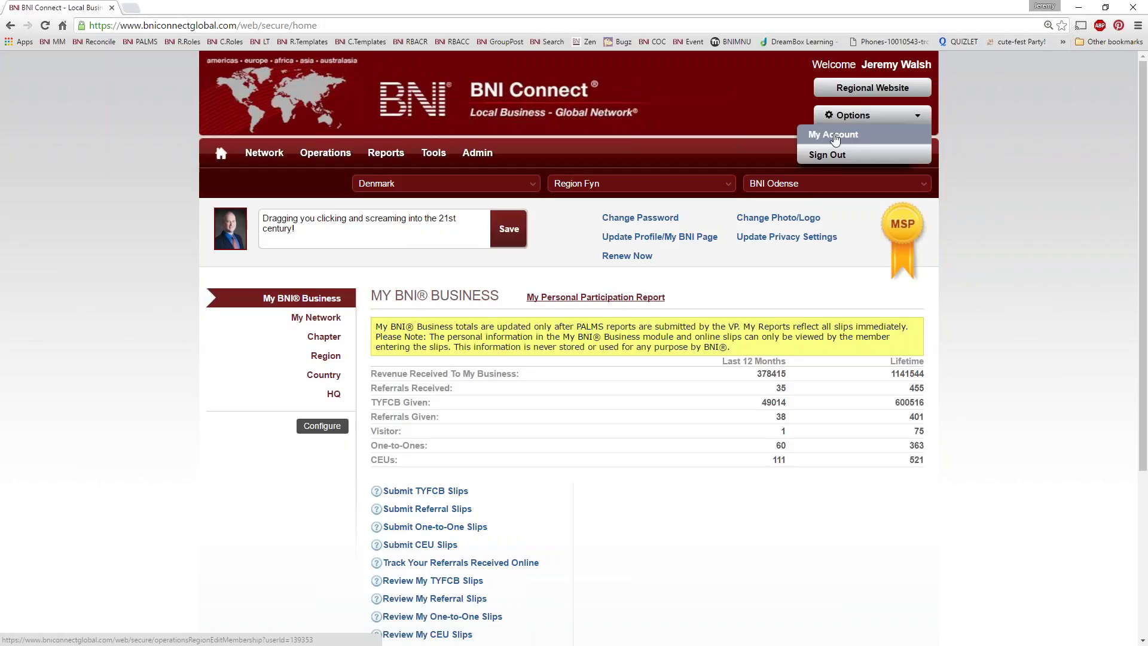
# Step: Open Edit Profile via My Account, view the username and password settings, then Contact Details
pyautogui.click(835, 137)
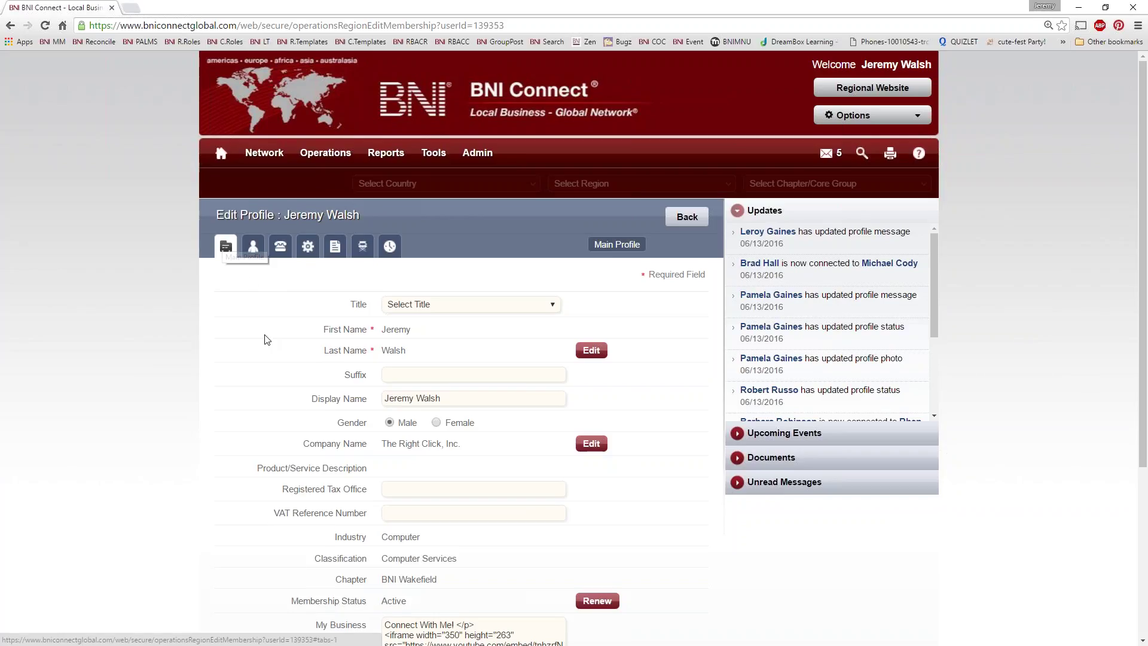
pyautogui.click(252, 245)
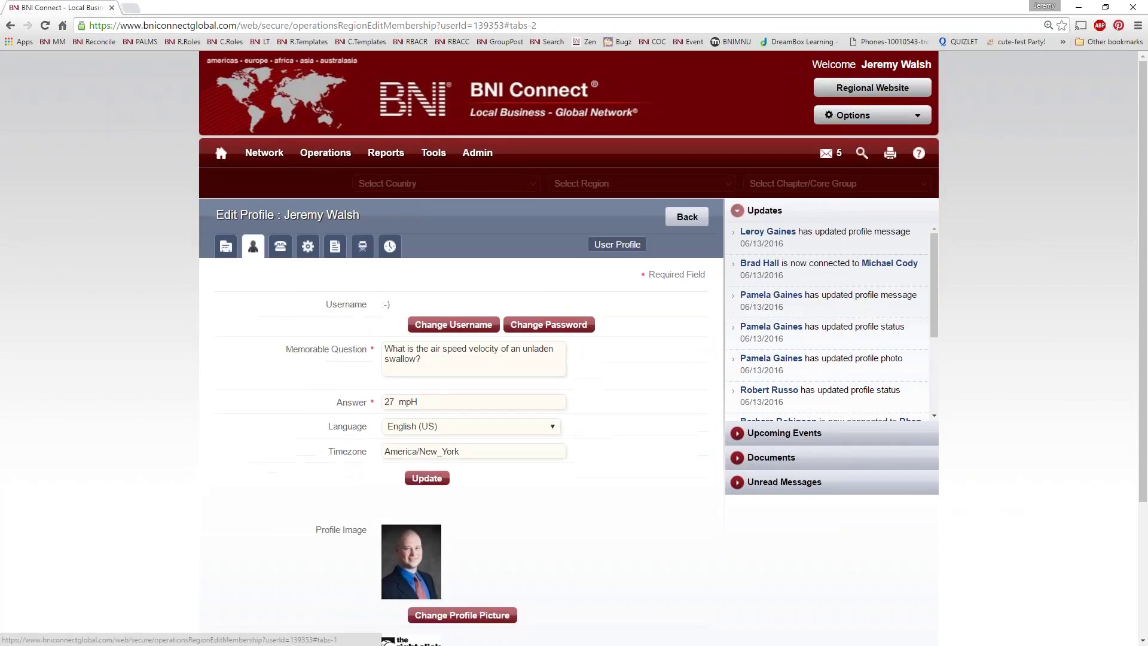
pyautogui.click(279, 250)
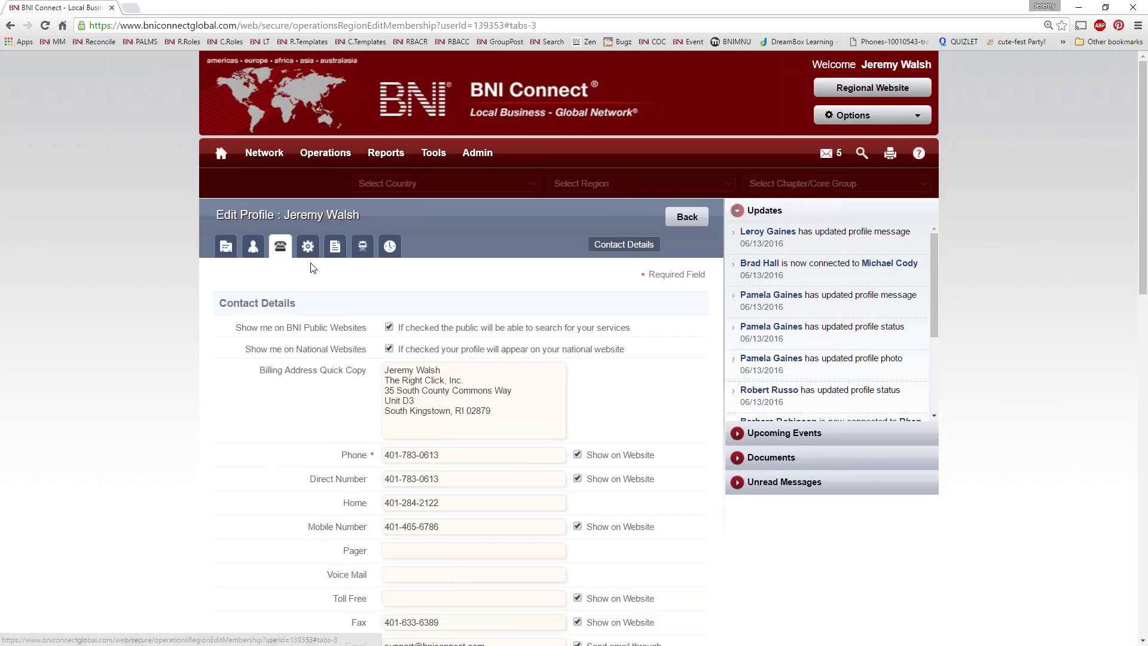
# Step: View the Account Settings, Bio, Director Profile and Training History sections, then the Main Profile form
pyautogui.click(308, 250)
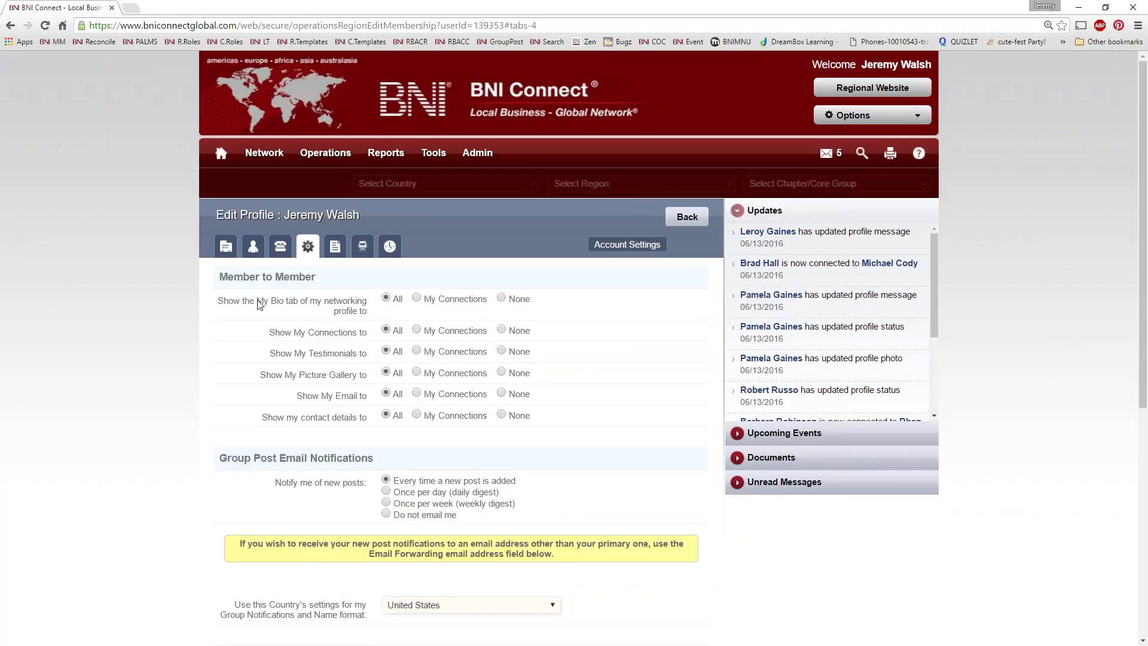
pyautogui.click(337, 252)
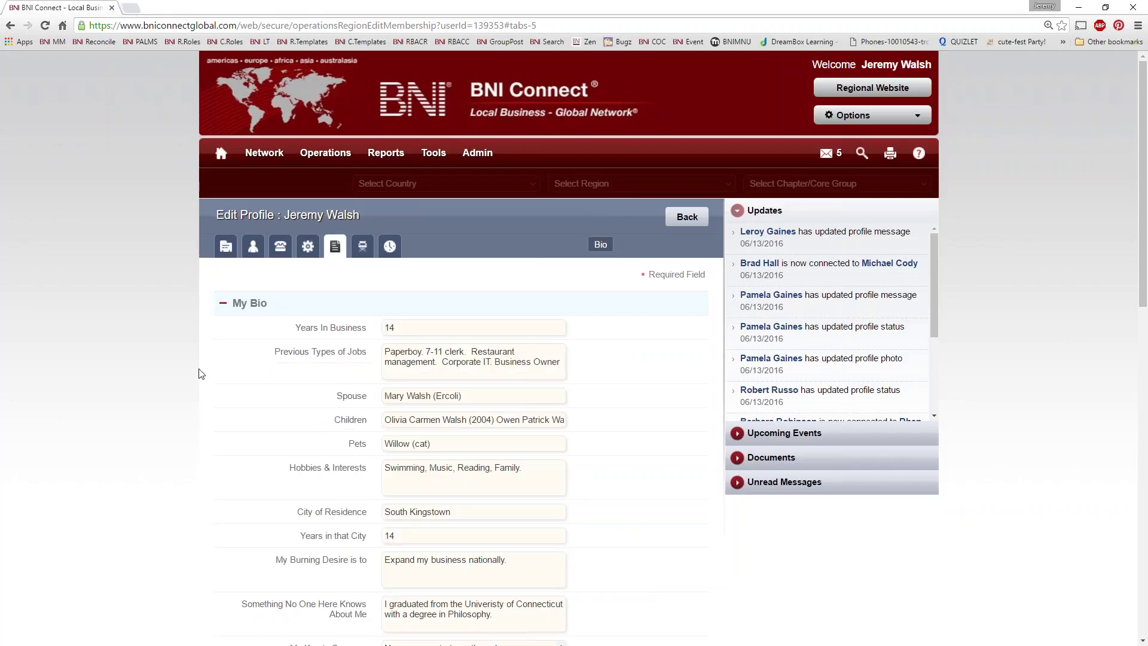
pyautogui.click(360, 250)
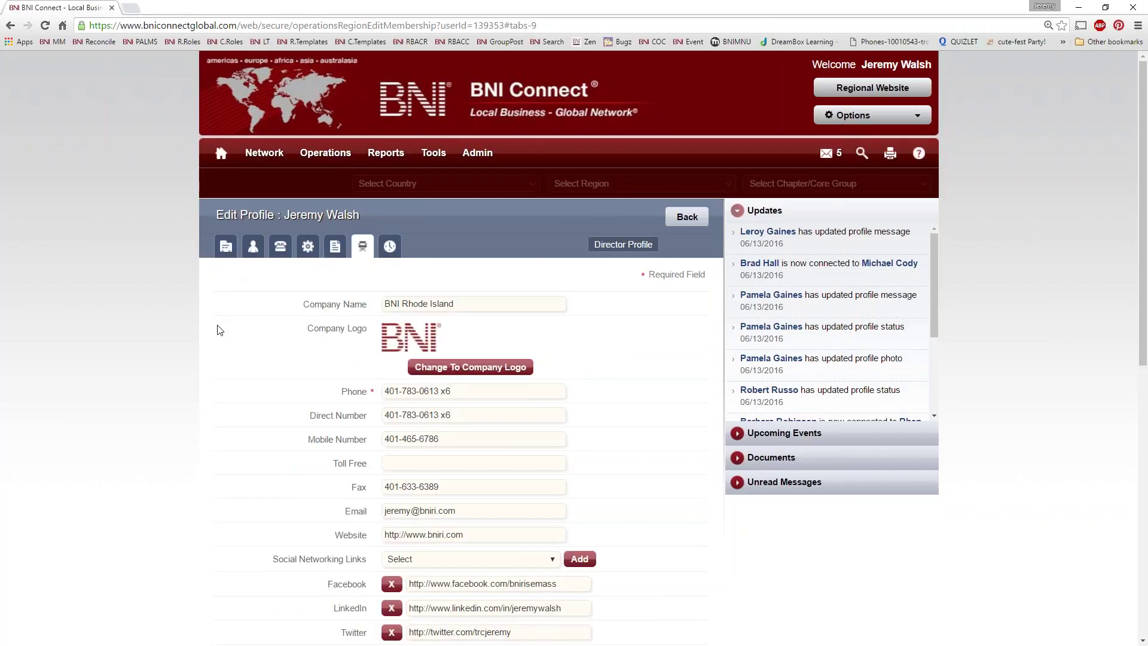
pyautogui.click(390, 246)
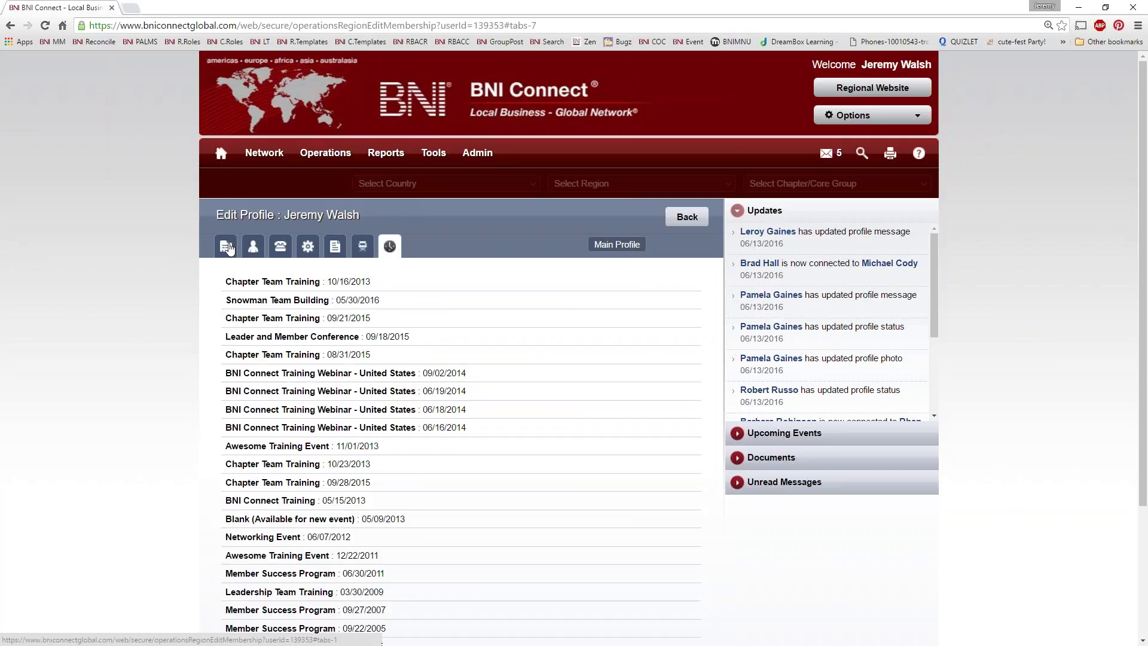
pyautogui.click(228, 247)
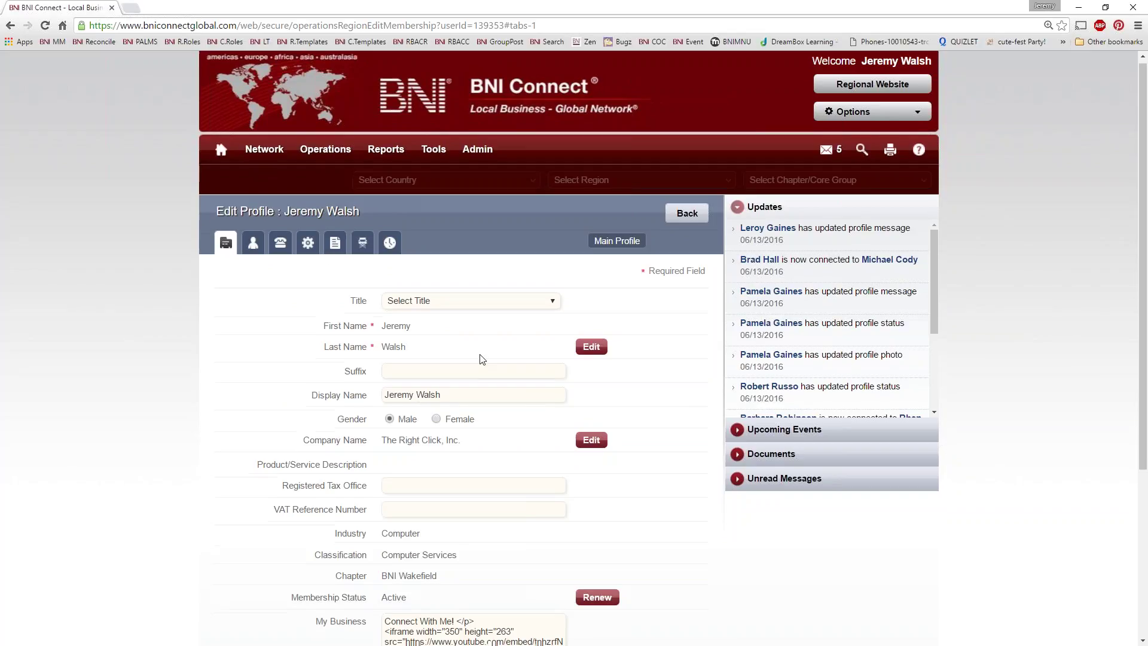
# Step: Scroll down the main profile form to My Business, Keywords and the Update button
pyautogui.scroll(-2, 481, 359)
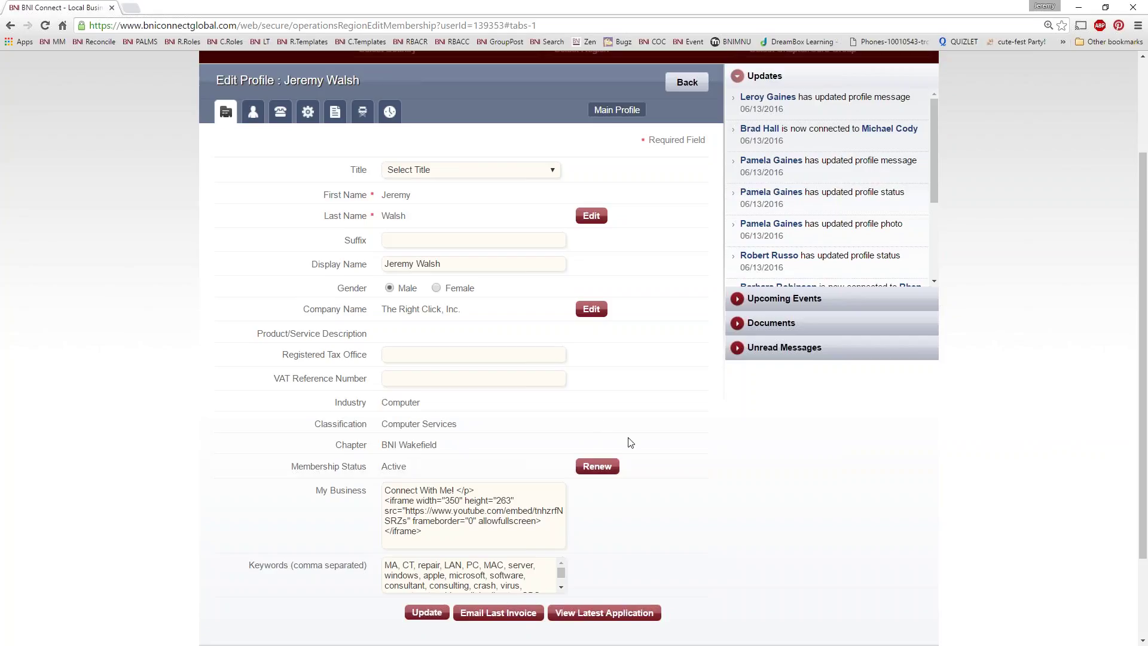
# Step: Scroll past the 'Connect With Me!' YouTube embed to the footer below the update buttons
pyautogui.scroll(-3, 648, 448)
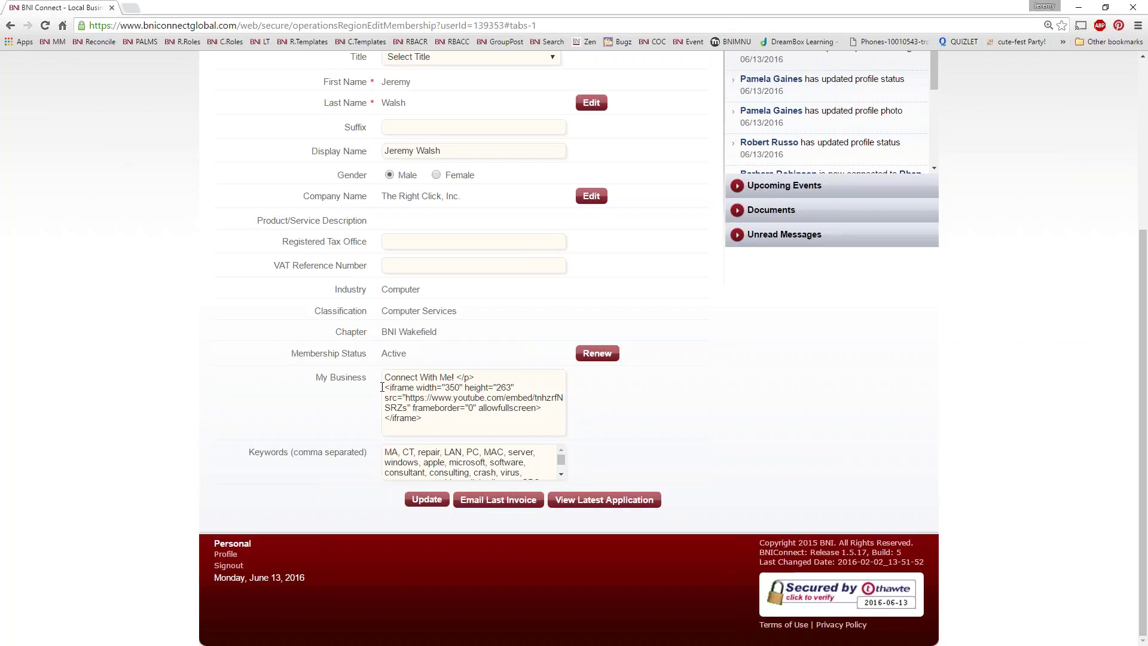
pyautogui.moveTo(382, 386); pyautogui.dragTo(421, 419)
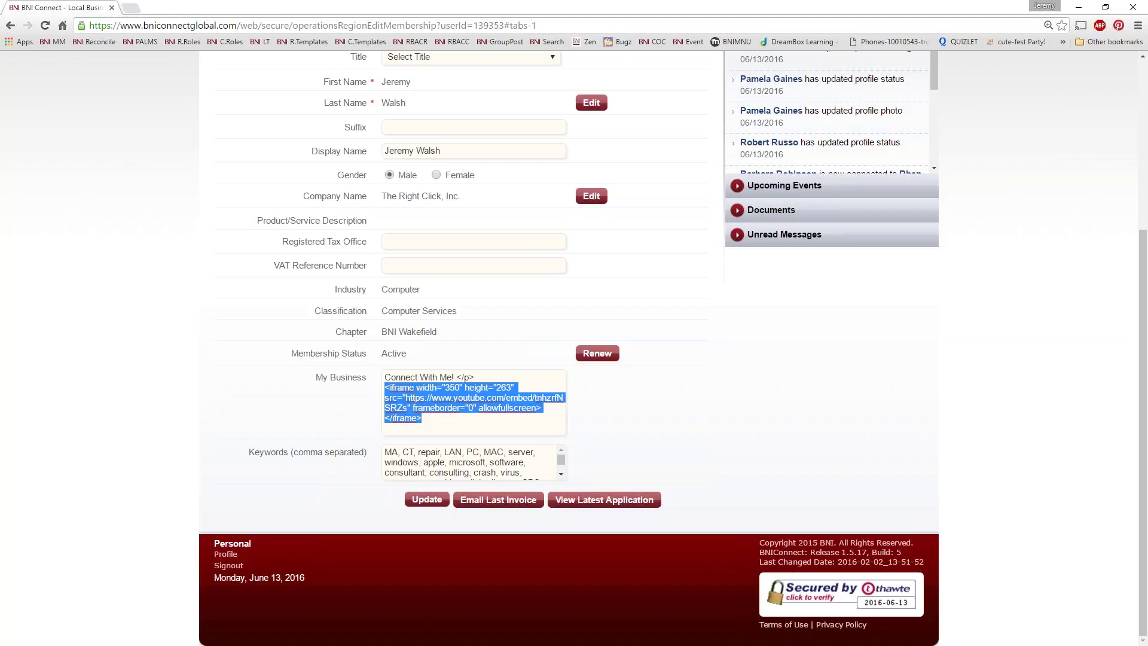
pyautogui.click(412, 398)
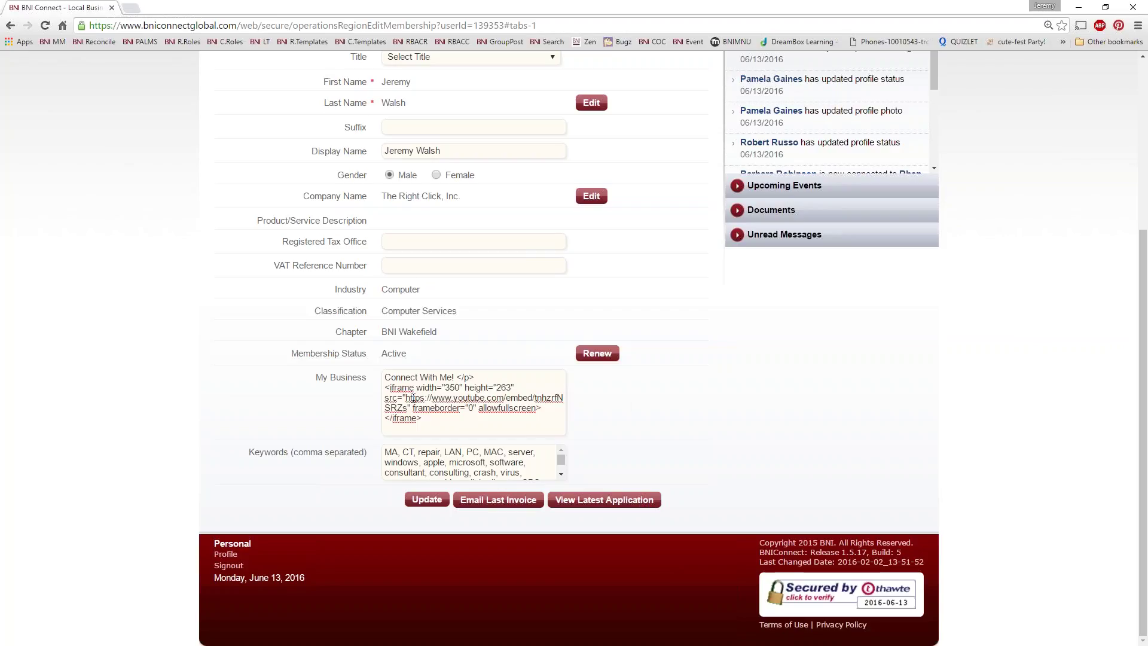
pyautogui.click(404, 448)
pyautogui.scroll(5, 293, 486)
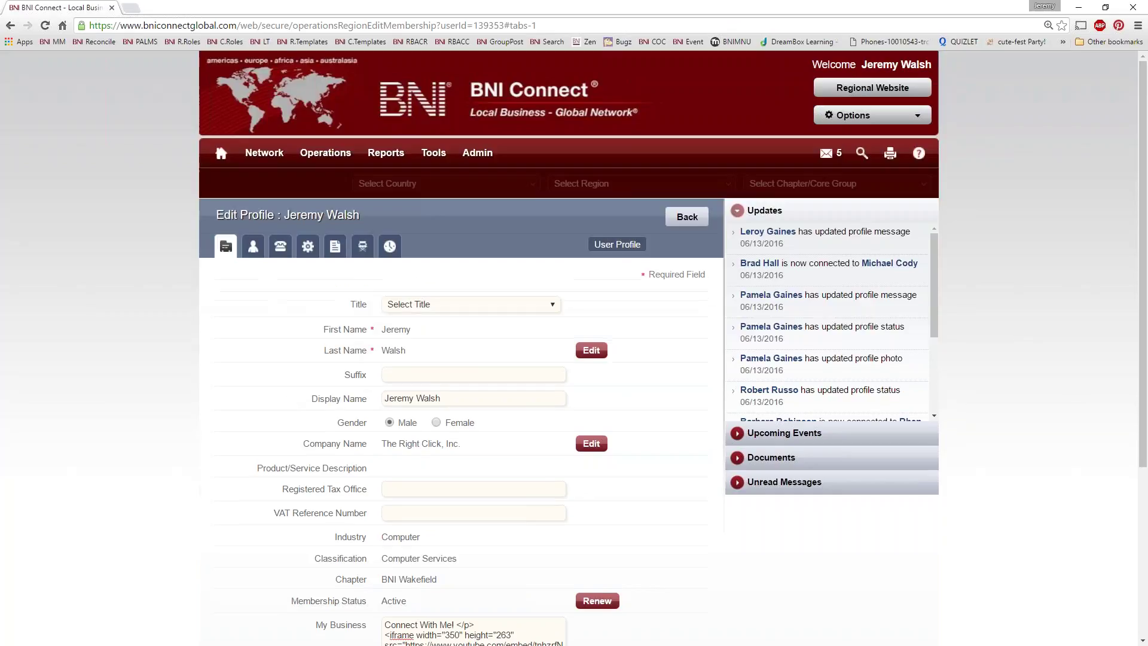
# Step: Show the user settings, review the language list keeping English (US), and scroll to the logo section
pyautogui.click(252, 245)
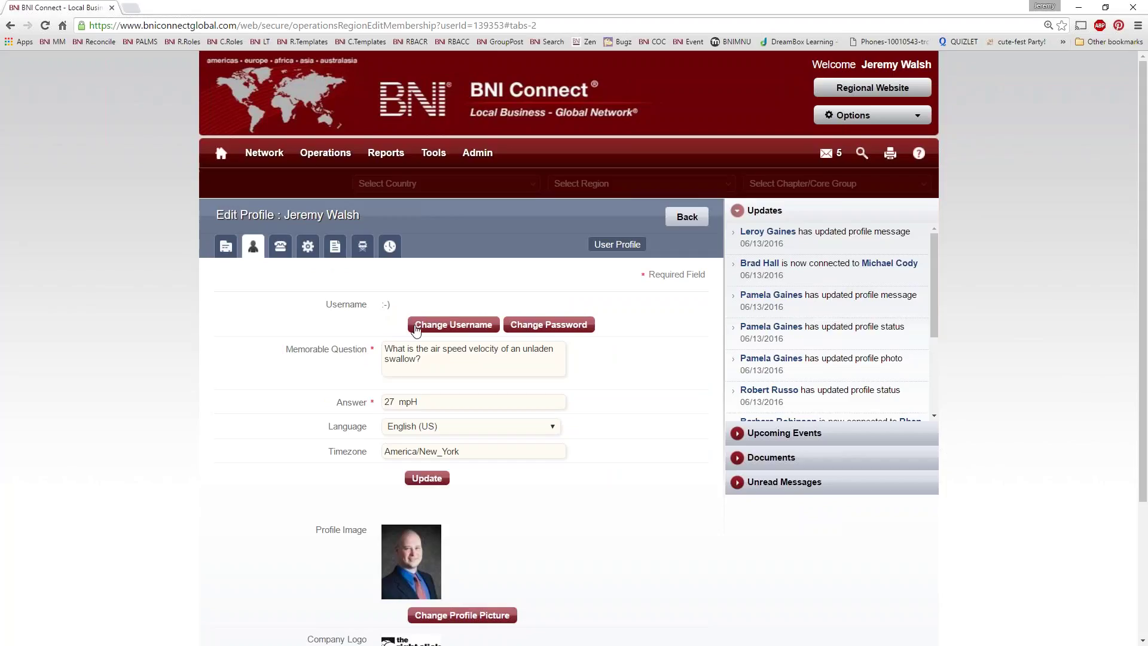
pyautogui.scroll(-3, 553, 340)
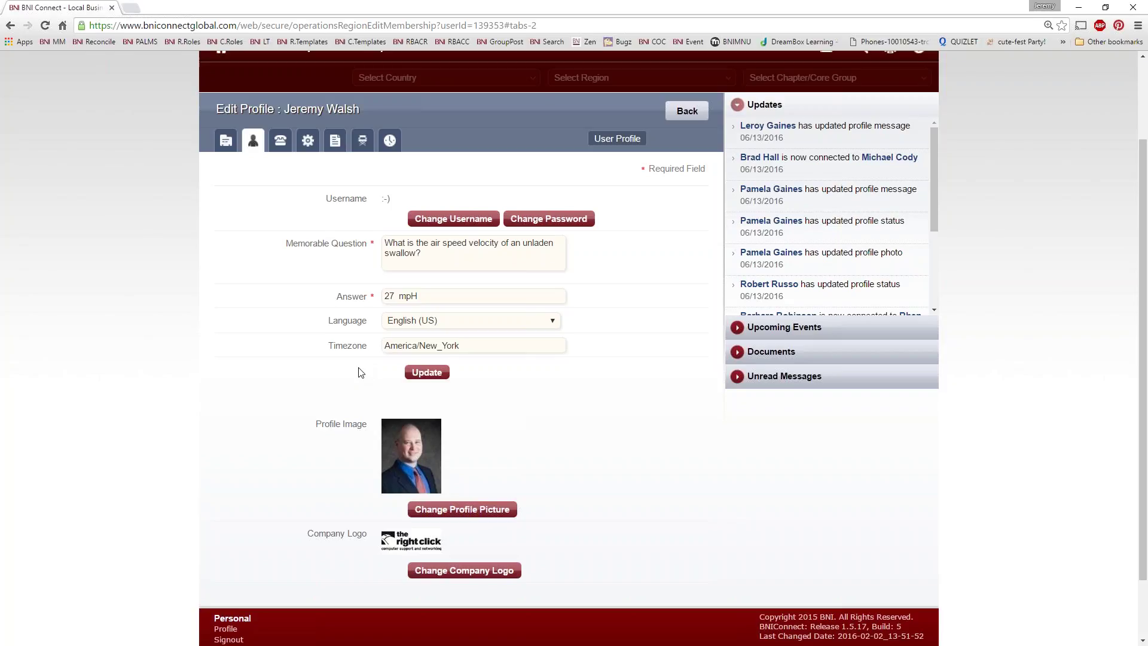
pyautogui.click(545, 323)
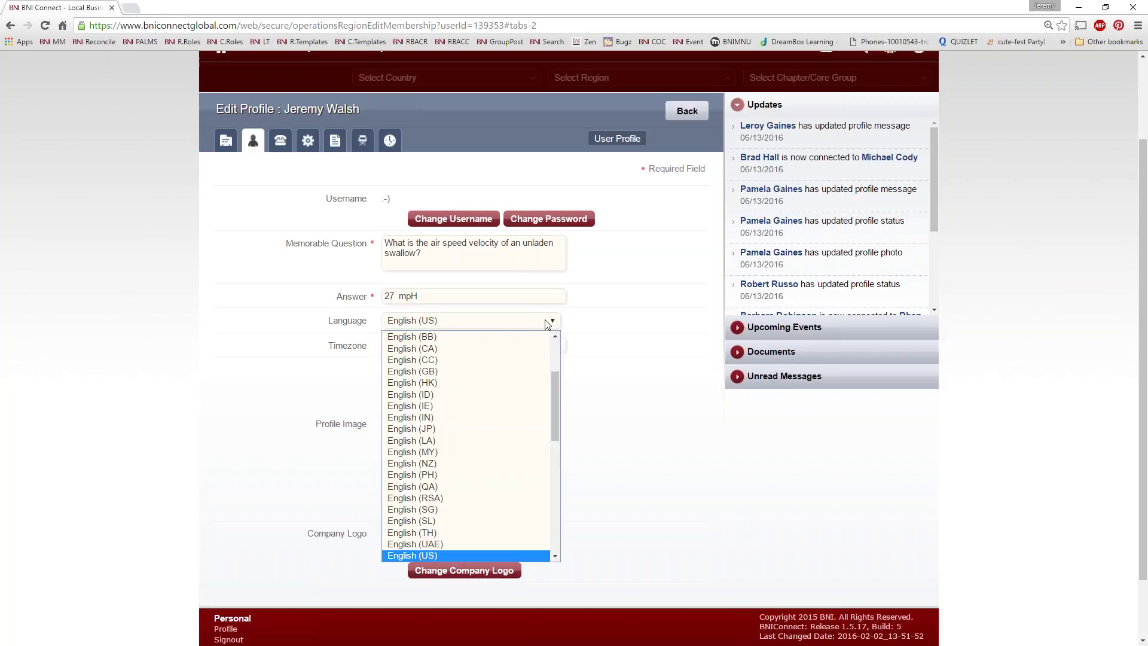
pyautogui.scroll(-2, 560, 430)
pyautogui.moveTo(560, 430); pyautogui.dragTo(506, 429)
pyautogui.click(657, 394)
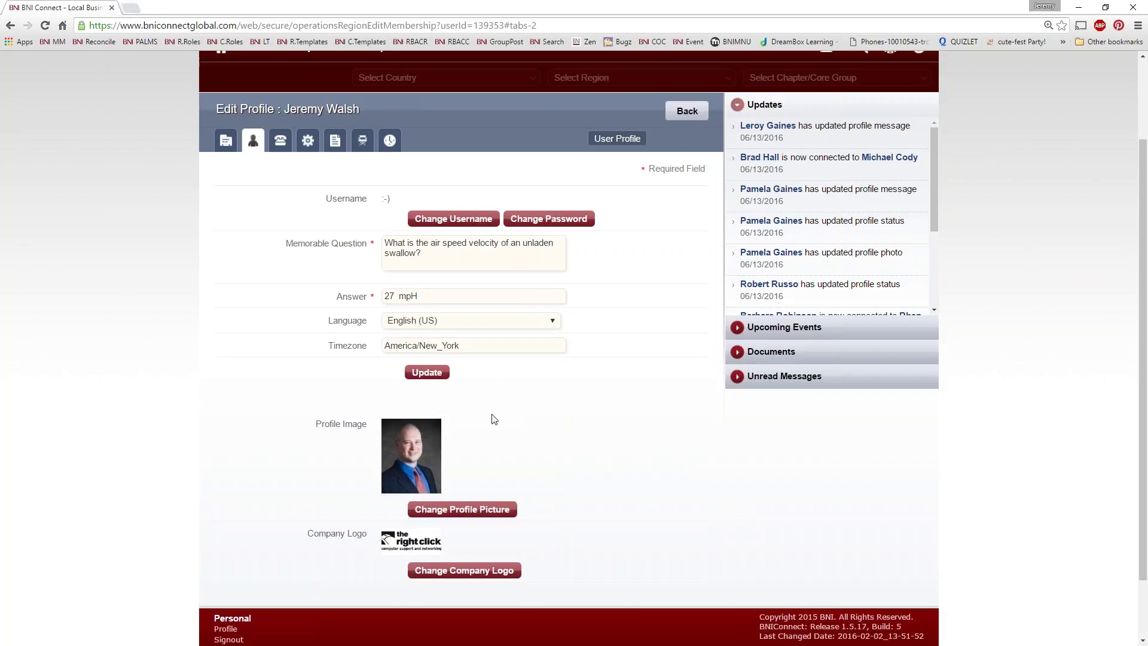
pyautogui.scroll(-2, 493, 419)
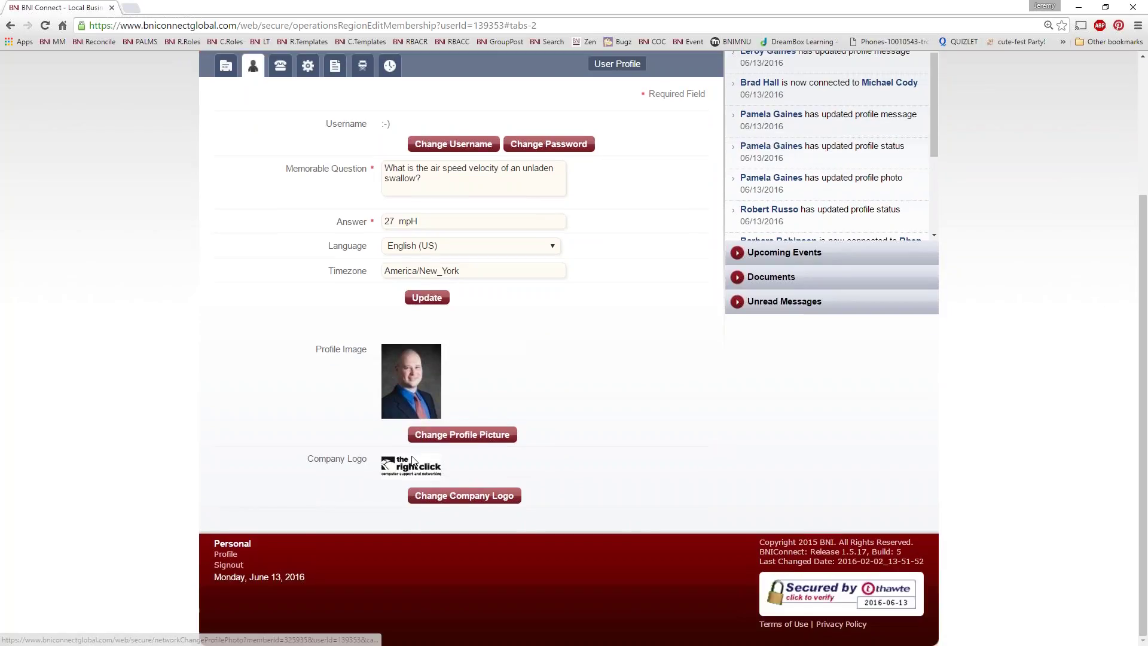
# Step: Attach icon-therightclick-black.jpg from Dropbox > TRCLogos > Logos as the new company logo
pyautogui.click(444, 496)
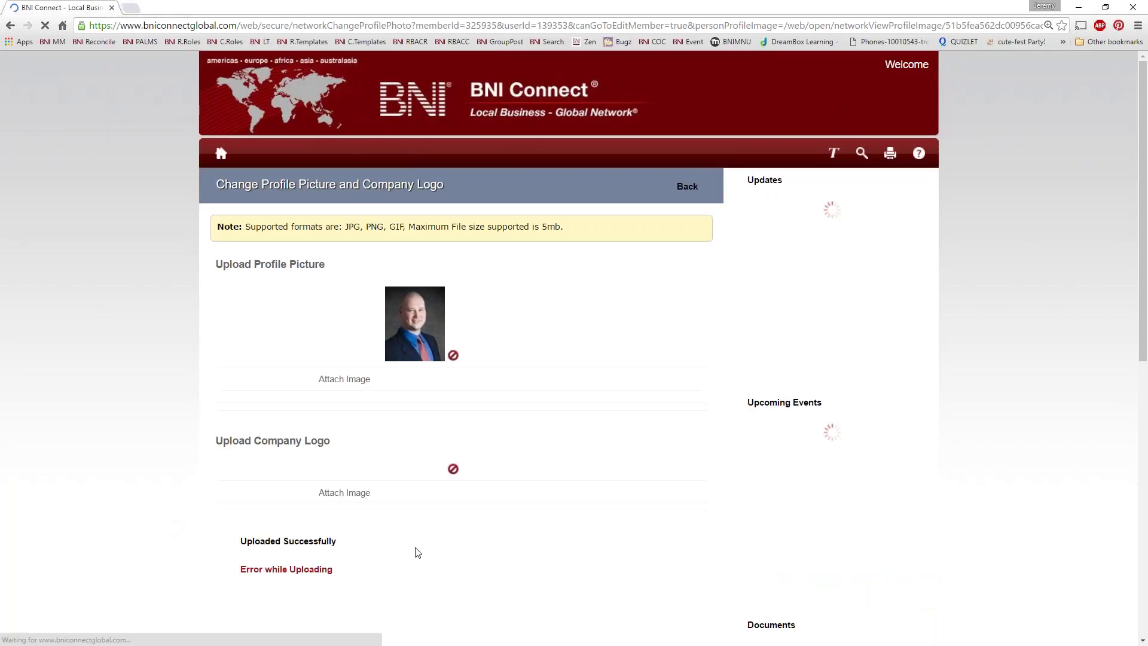
pyautogui.click(407, 494)
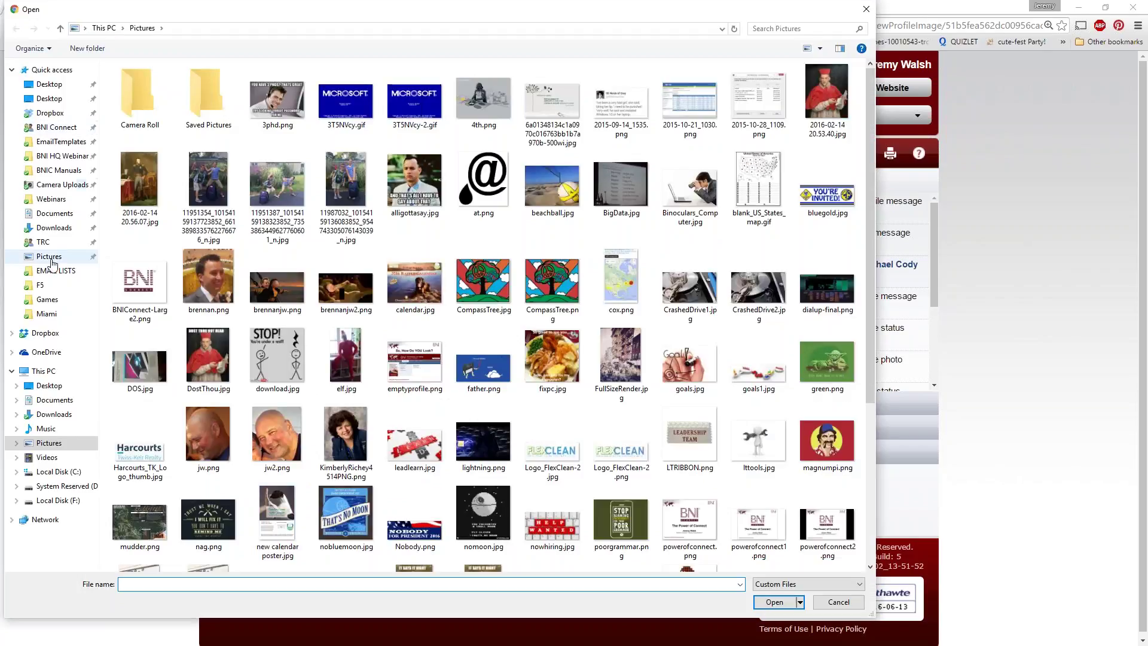
pyautogui.click(50, 113)
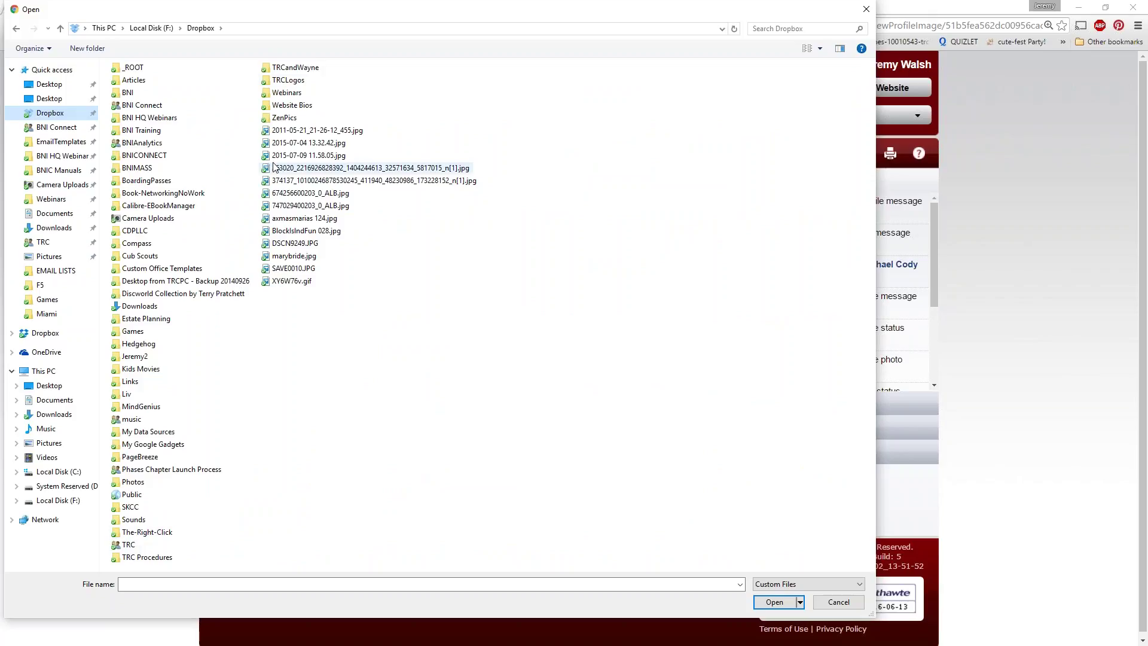
pyautogui.doubleClick(289, 80)
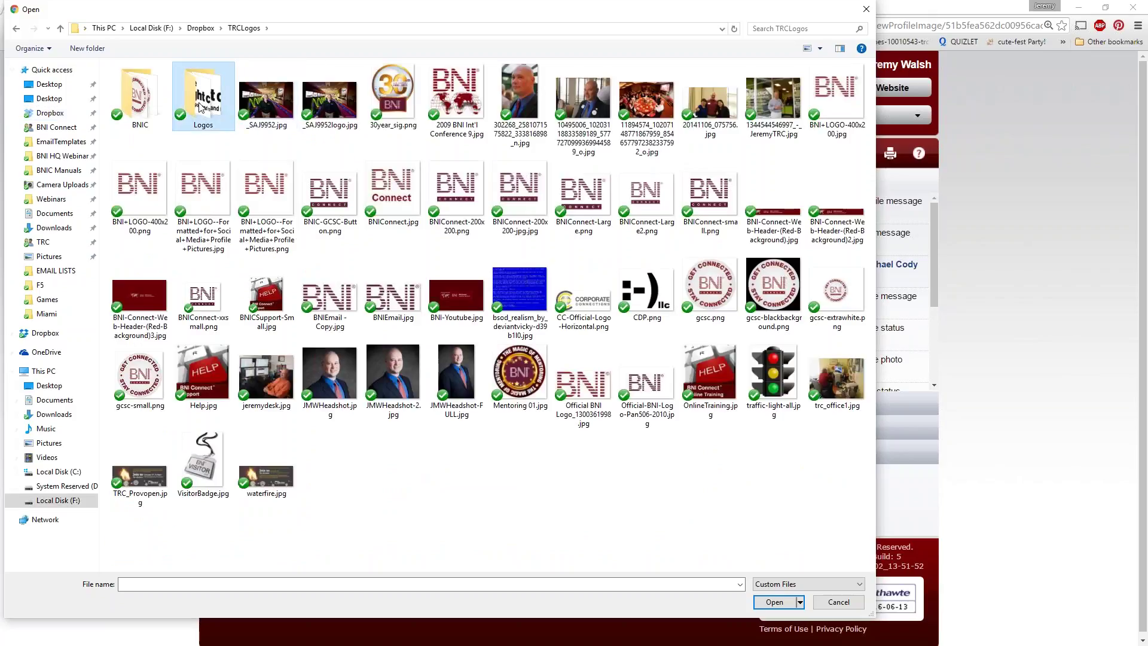
pyautogui.doubleClick(222, 116)
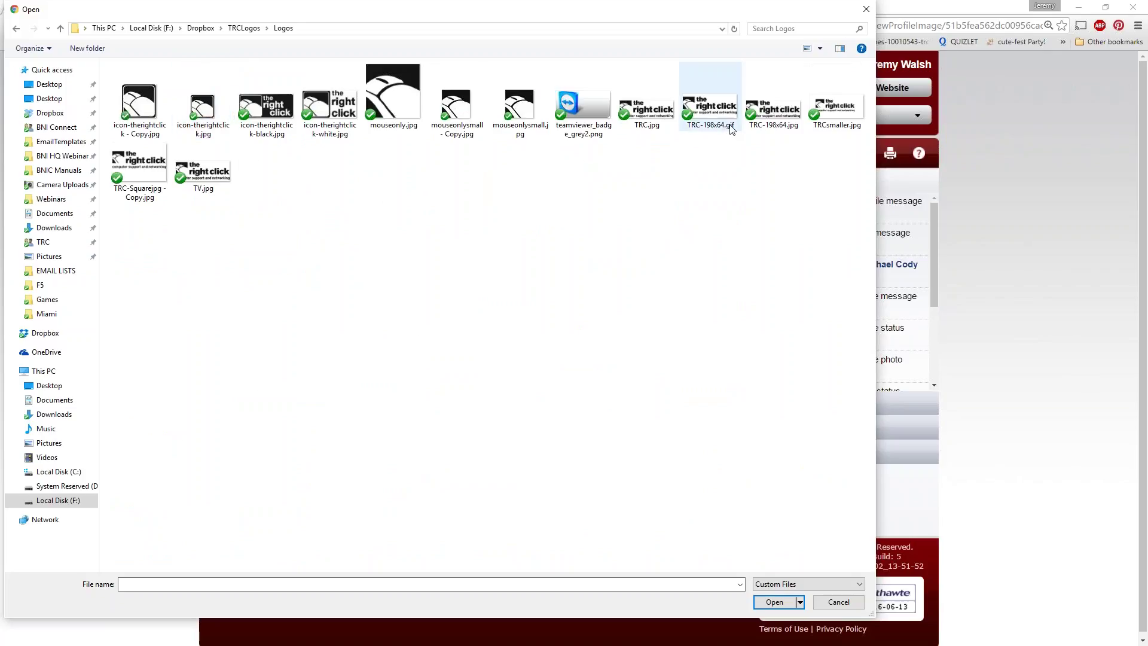
pyautogui.doubleClick(273, 117)
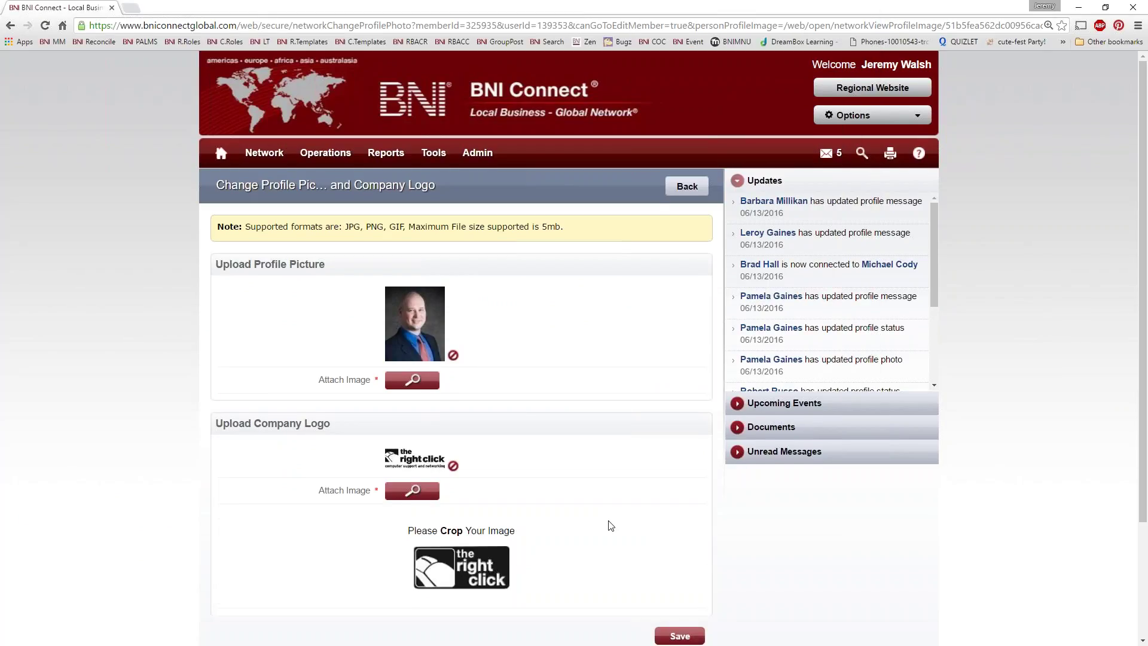
# Step: Save the new logo, update the profile, and show the Contact Details section
pyautogui.scroll(-3, 609, 527)
pyautogui.click(677, 488)
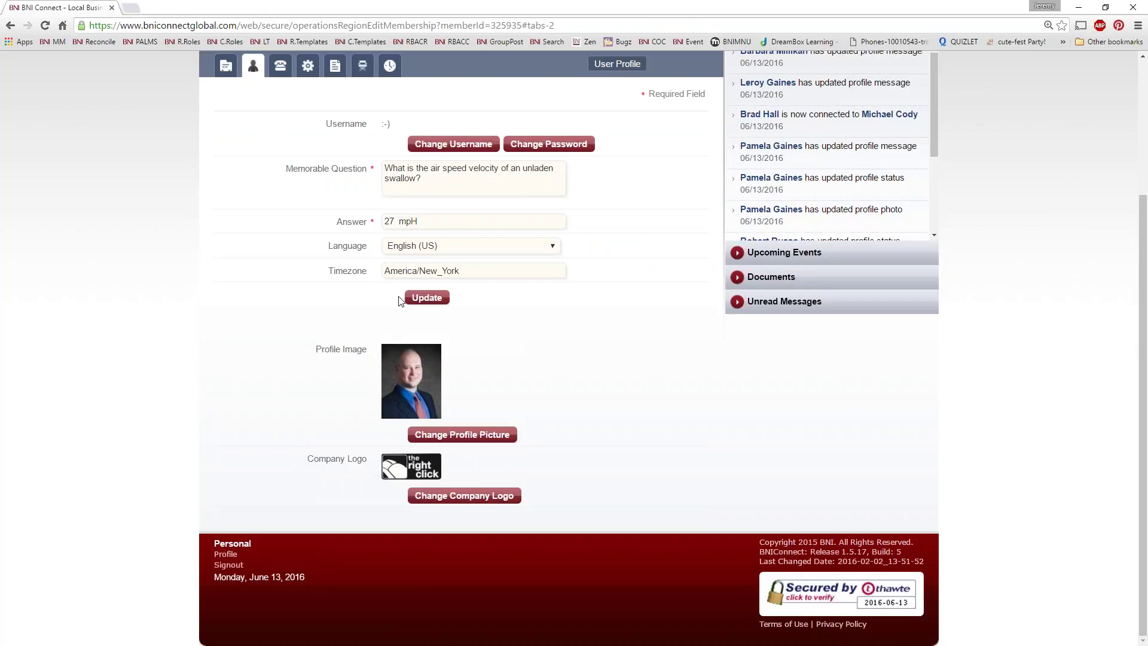
pyautogui.click(421, 299)
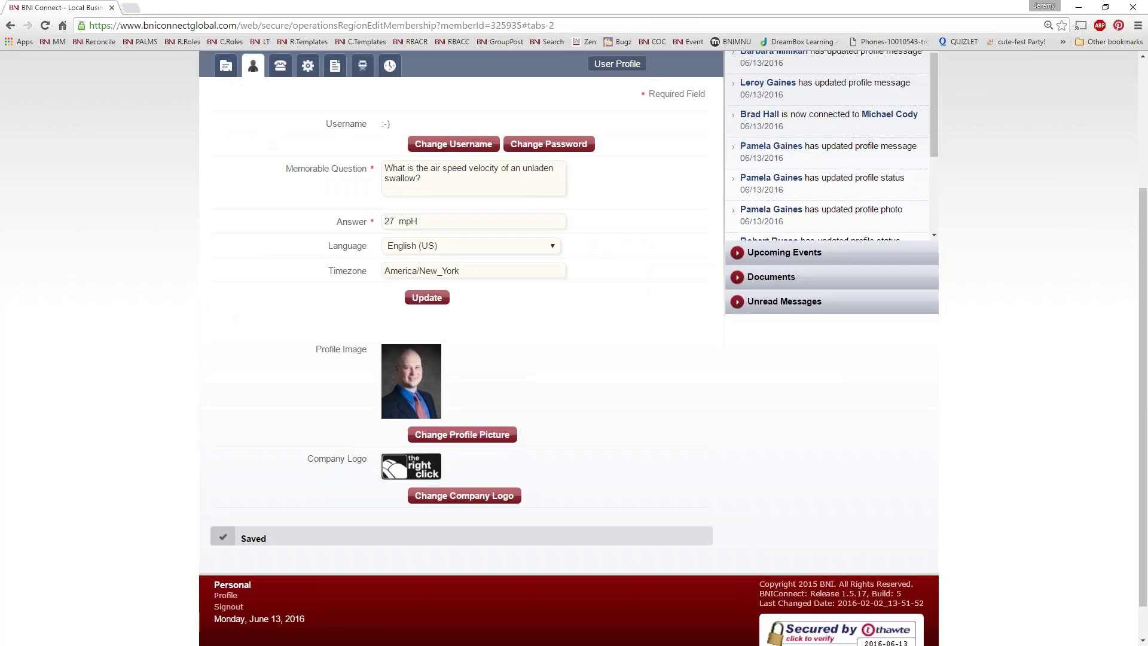
pyautogui.click(280, 66)
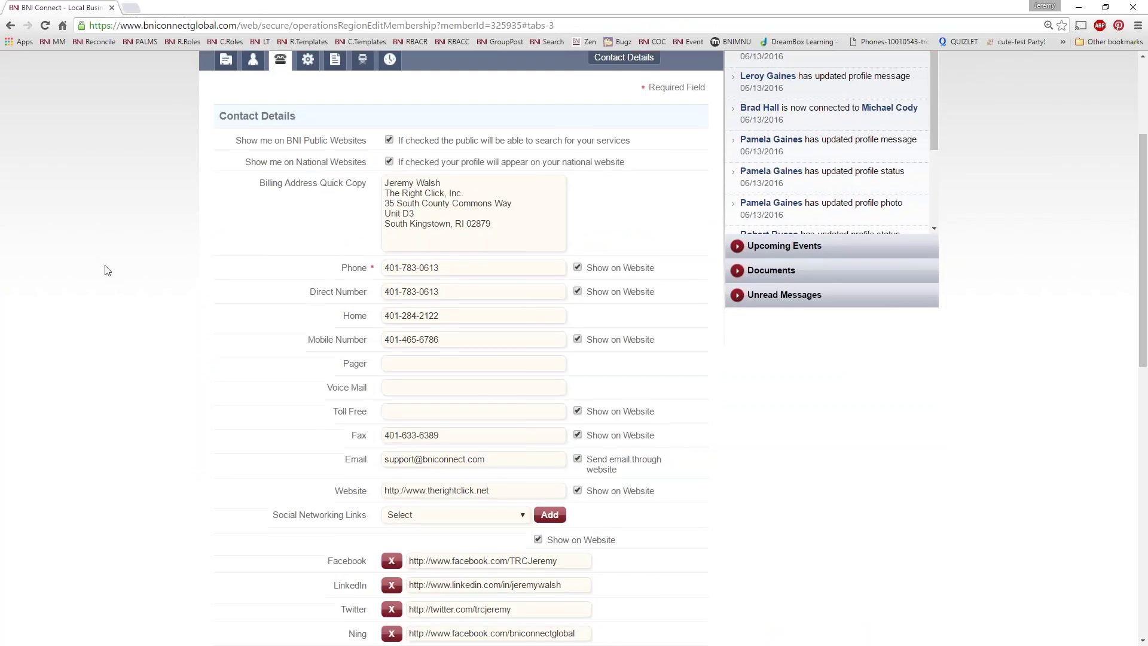
pyautogui.scroll(2, 106, 270)
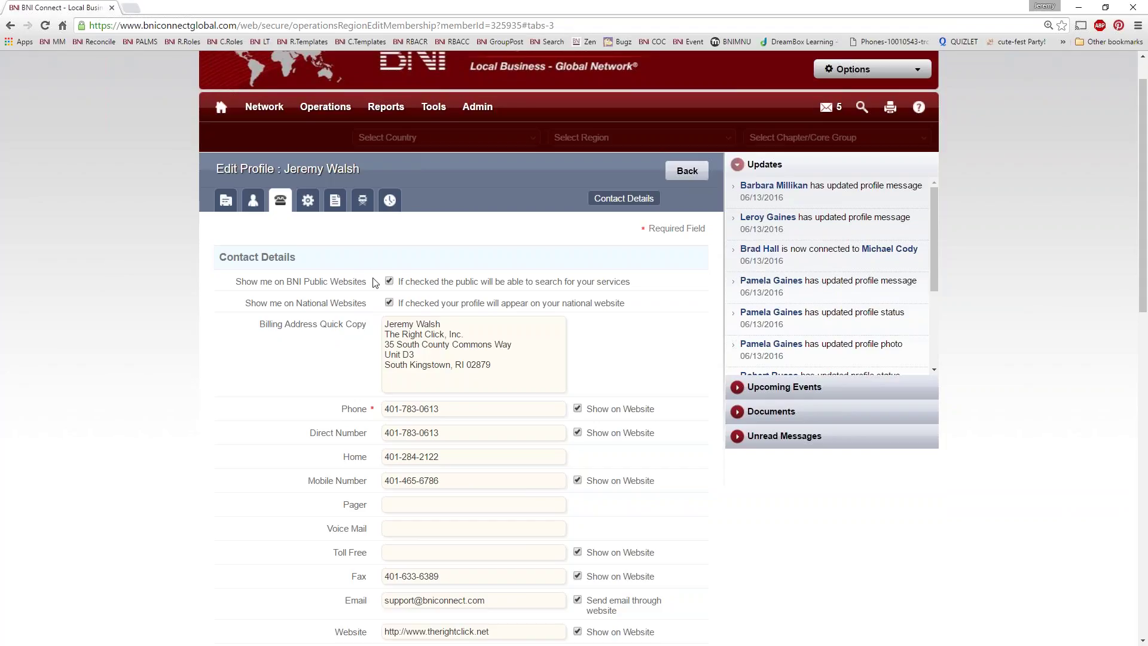
pyautogui.moveTo(372, 280); pyautogui.dragTo(238, 286)
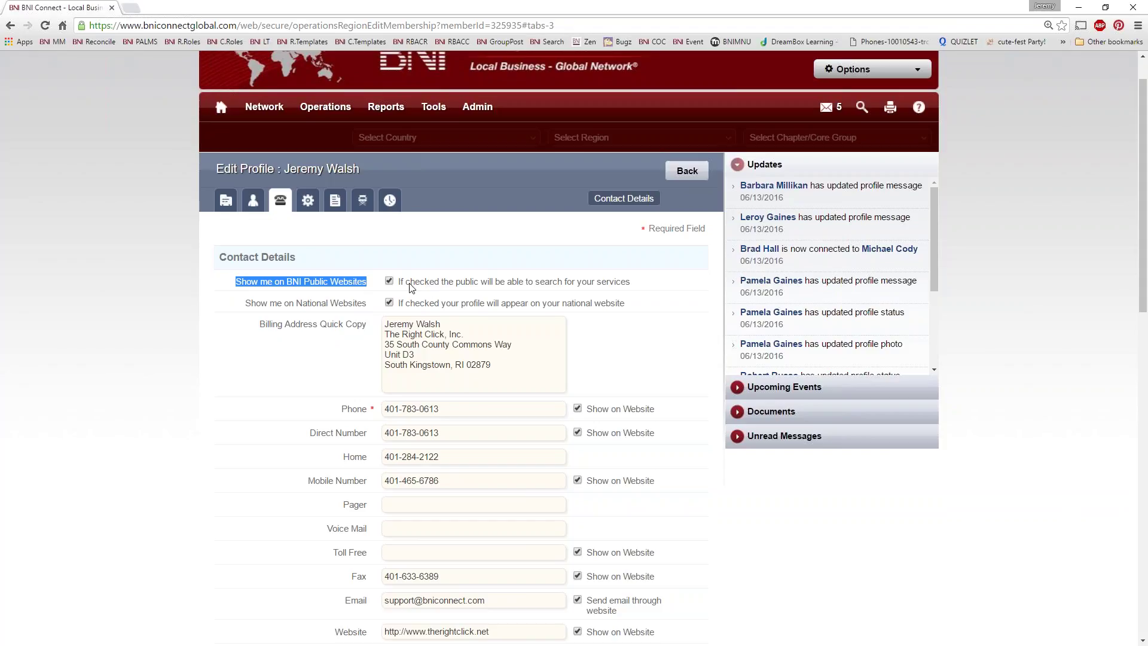
pyautogui.scroll(1, 412, 288)
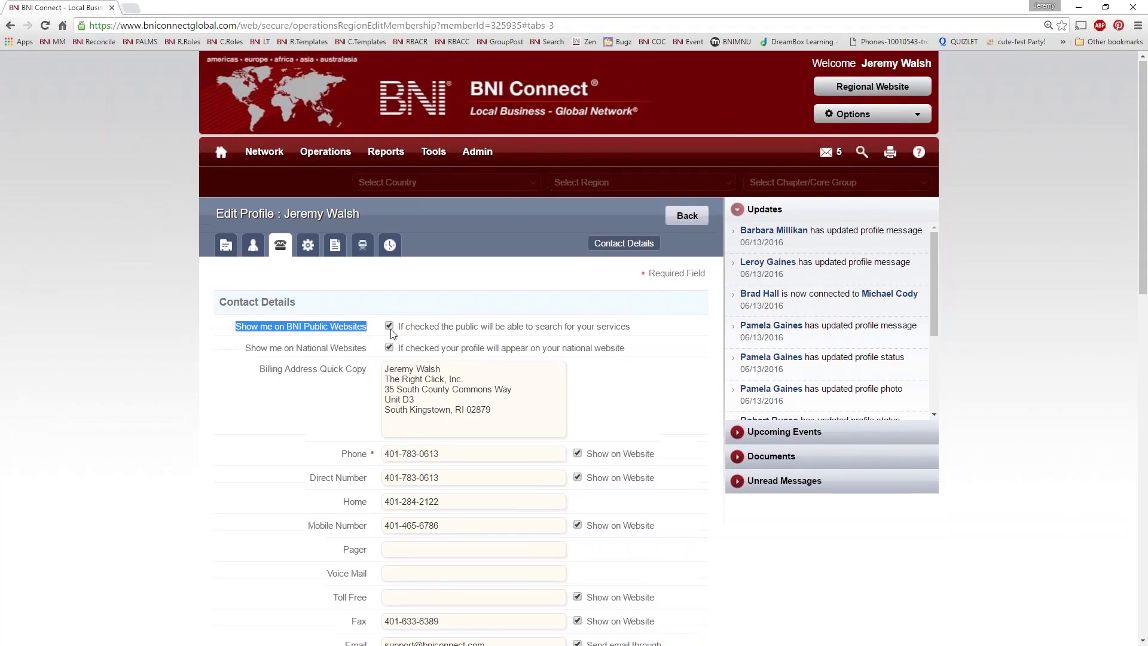
pyautogui.scroll(1, 393, 334)
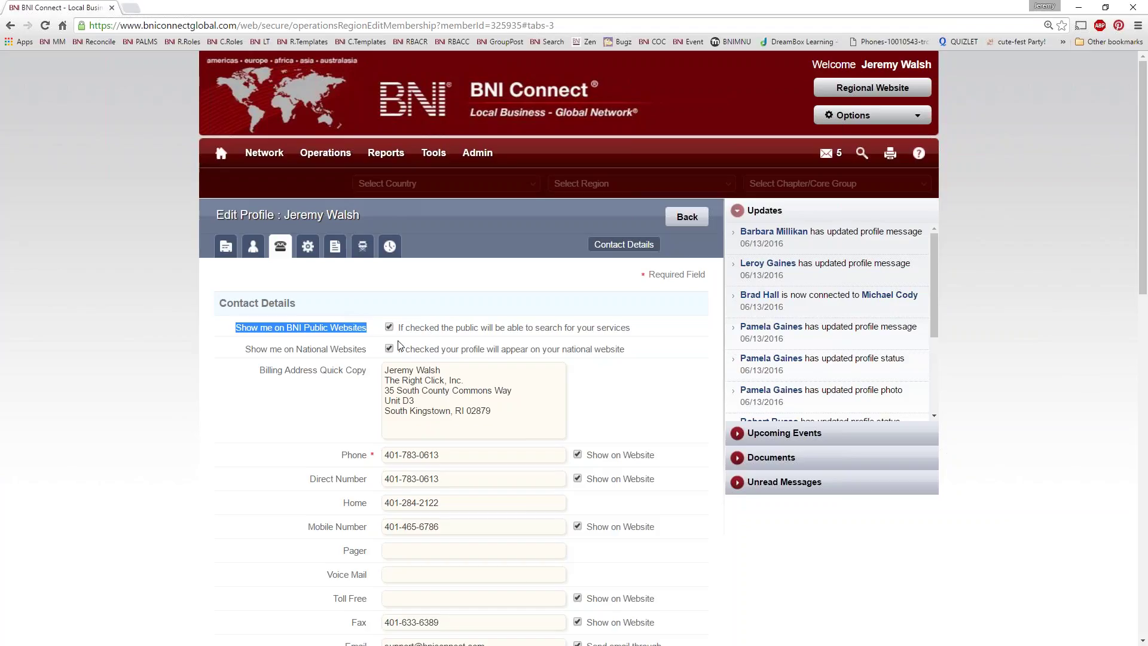
pyautogui.scroll(-4, 439, 352)
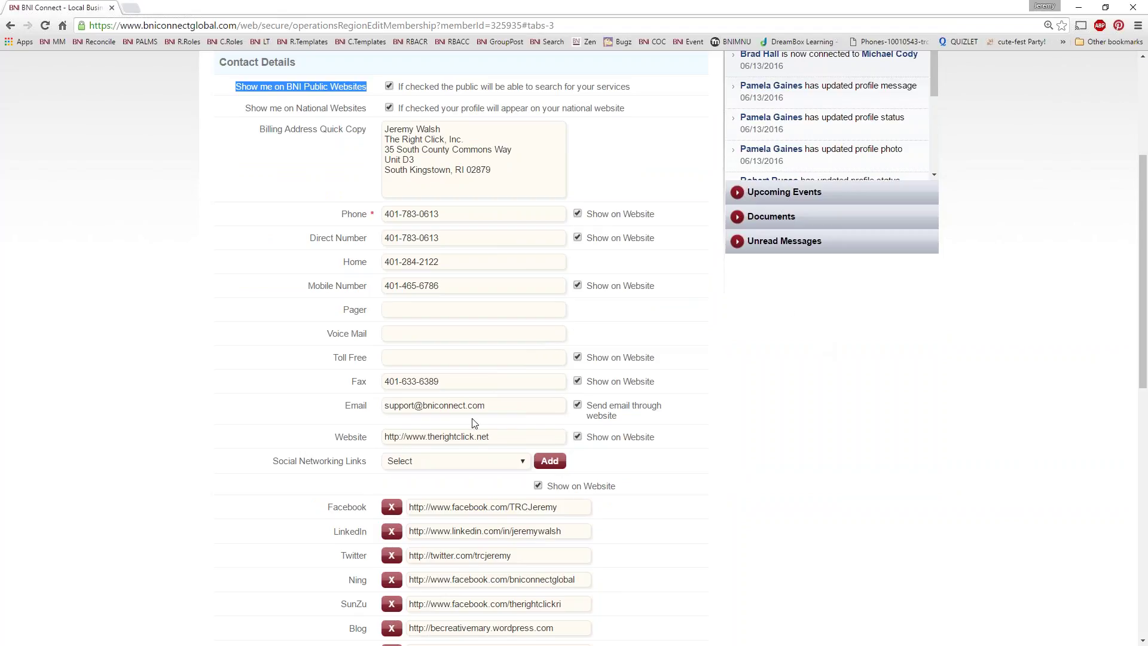
pyautogui.moveTo(486, 406); pyautogui.dragTo(360, 410)
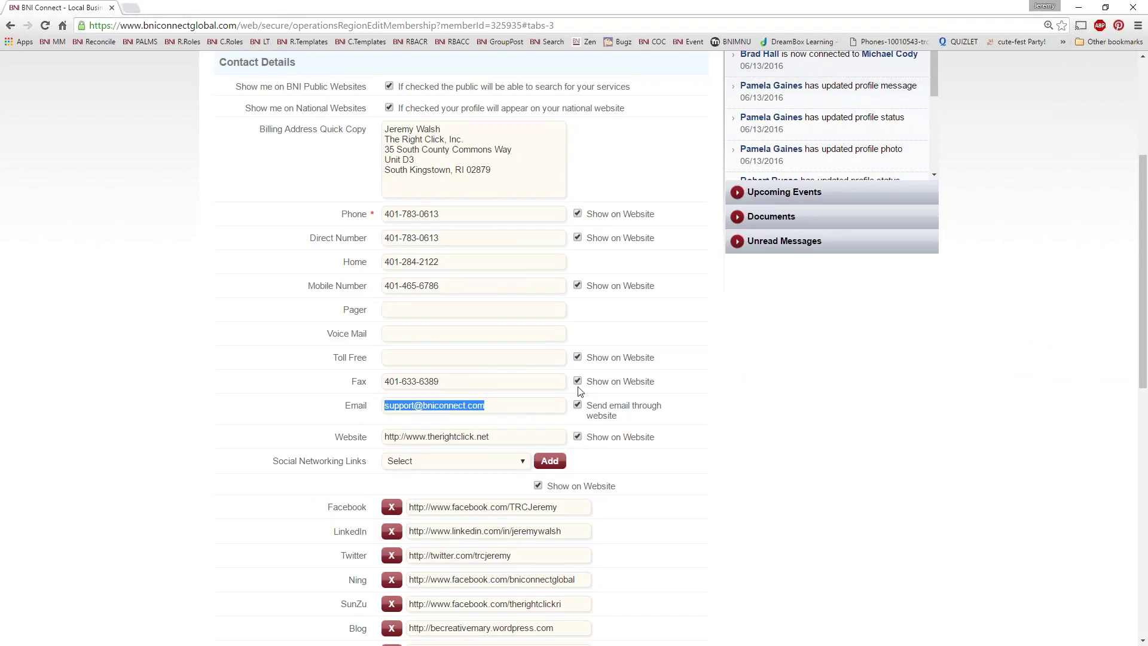
pyautogui.scroll(-4, 611, 414)
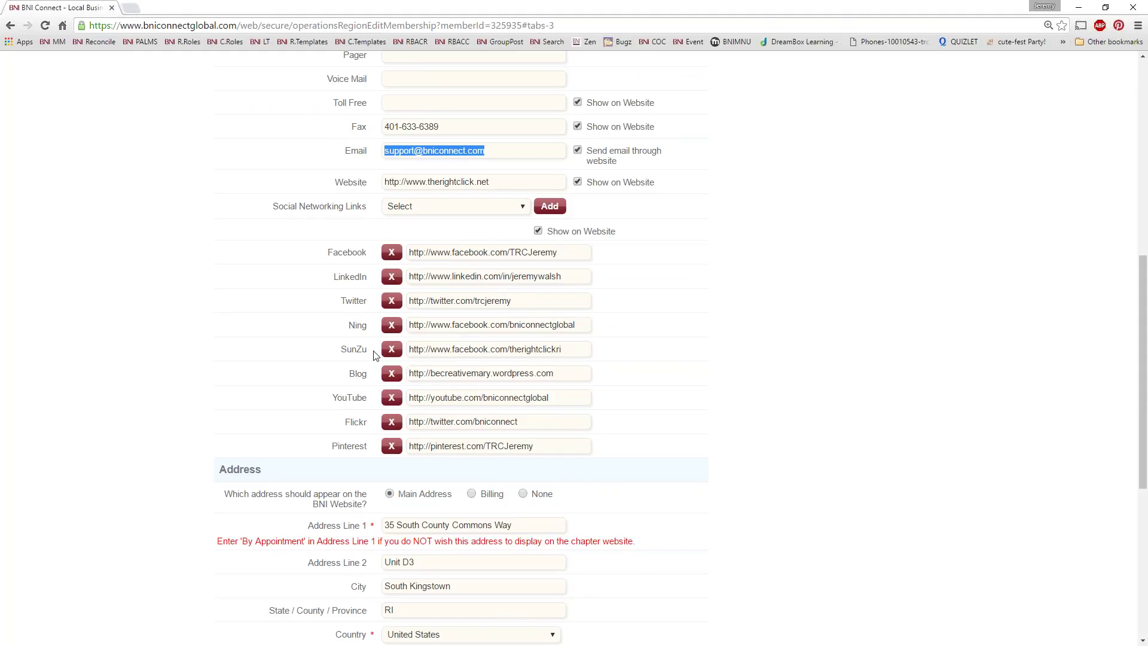
pyautogui.moveTo(374, 351); pyautogui.dragTo(343, 363)
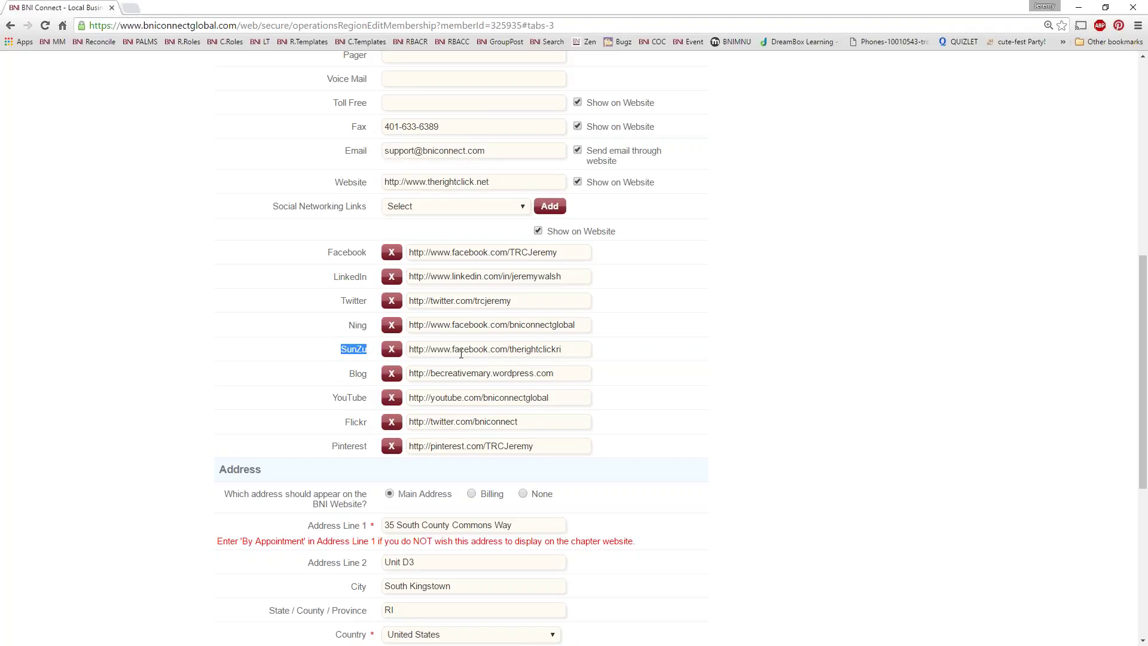
pyautogui.moveTo(560, 350); pyautogui.dragTo(280, 436)
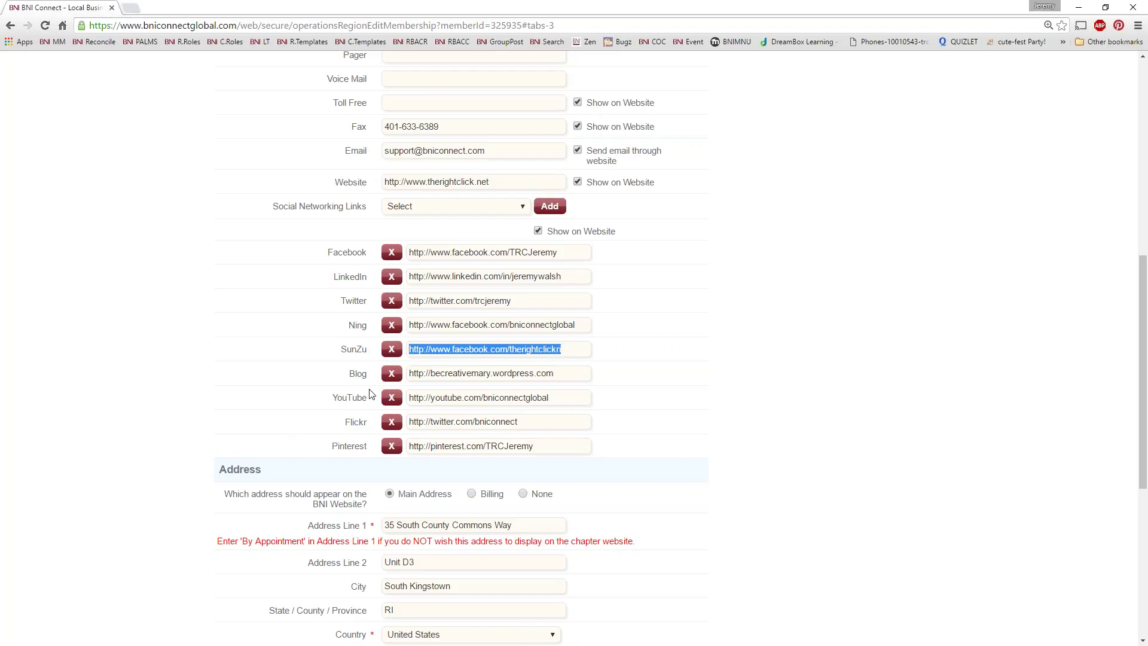
pyautogui.scroll(-5, 536, 353)
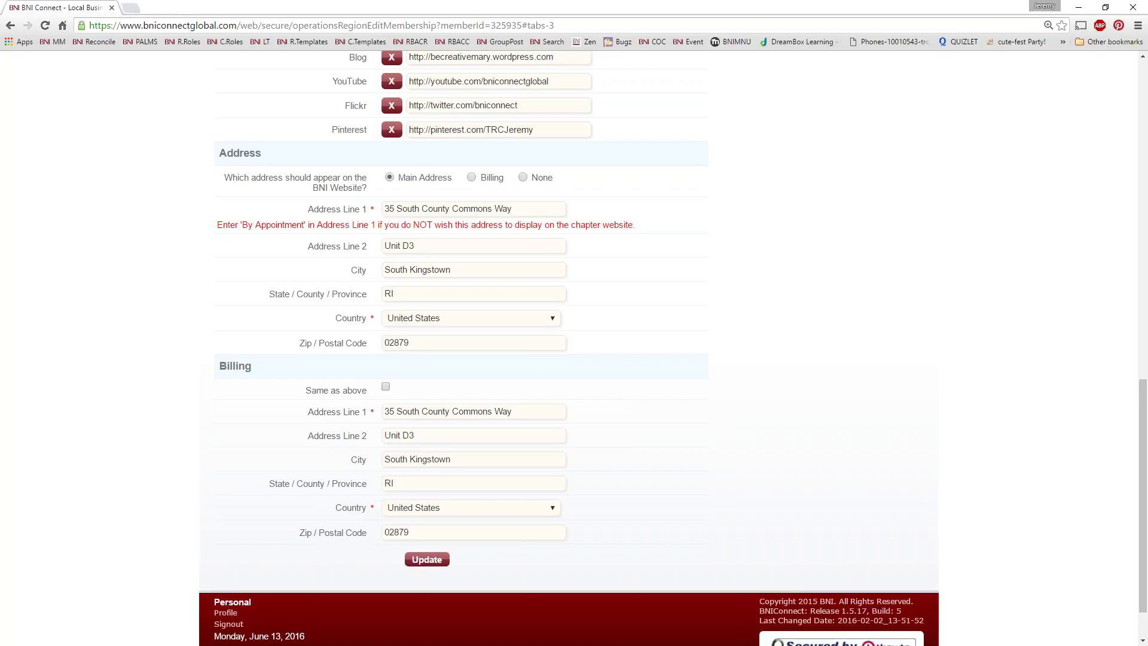
pyautogui.press('Tab')
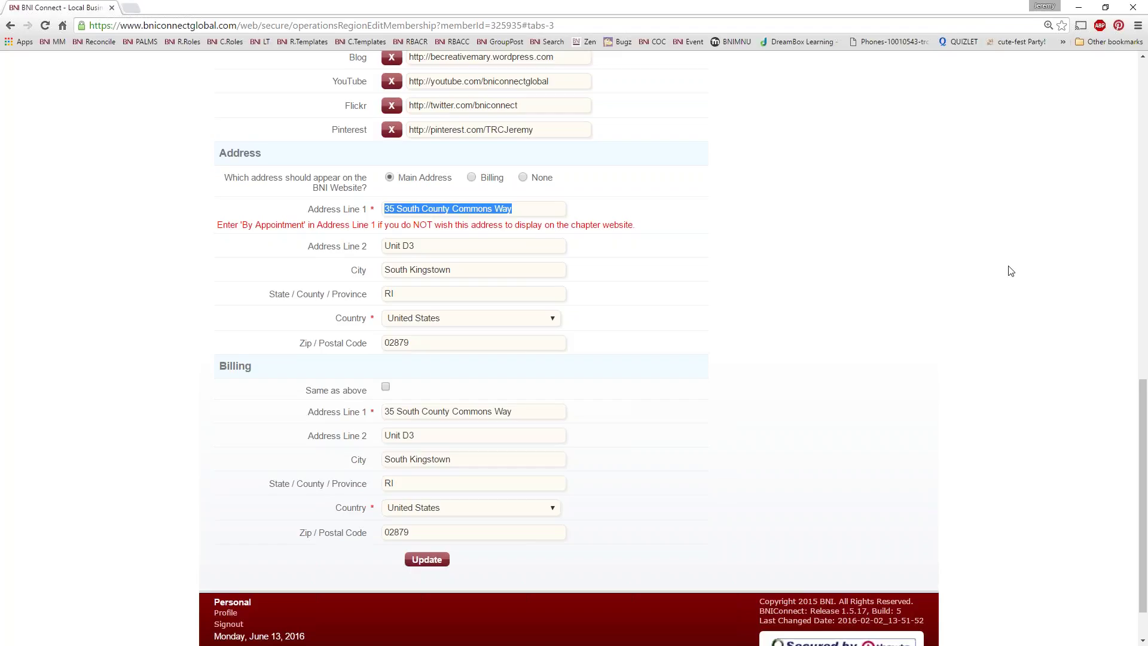
pyautogui.write('By Appo')
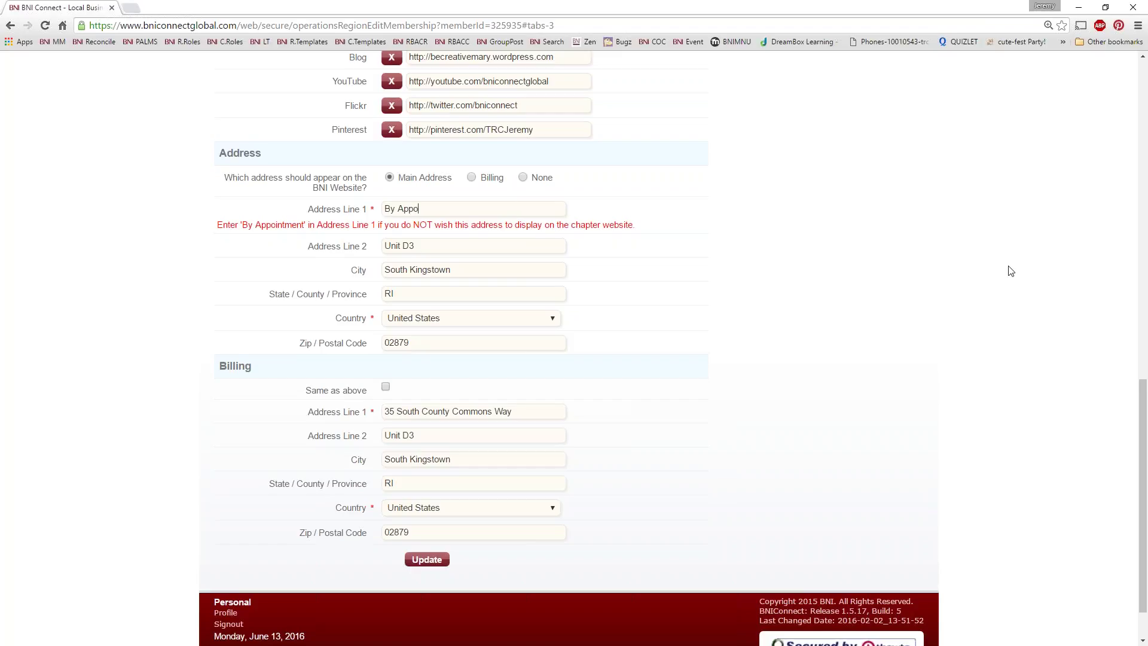
pyautogui.write('intment Only')
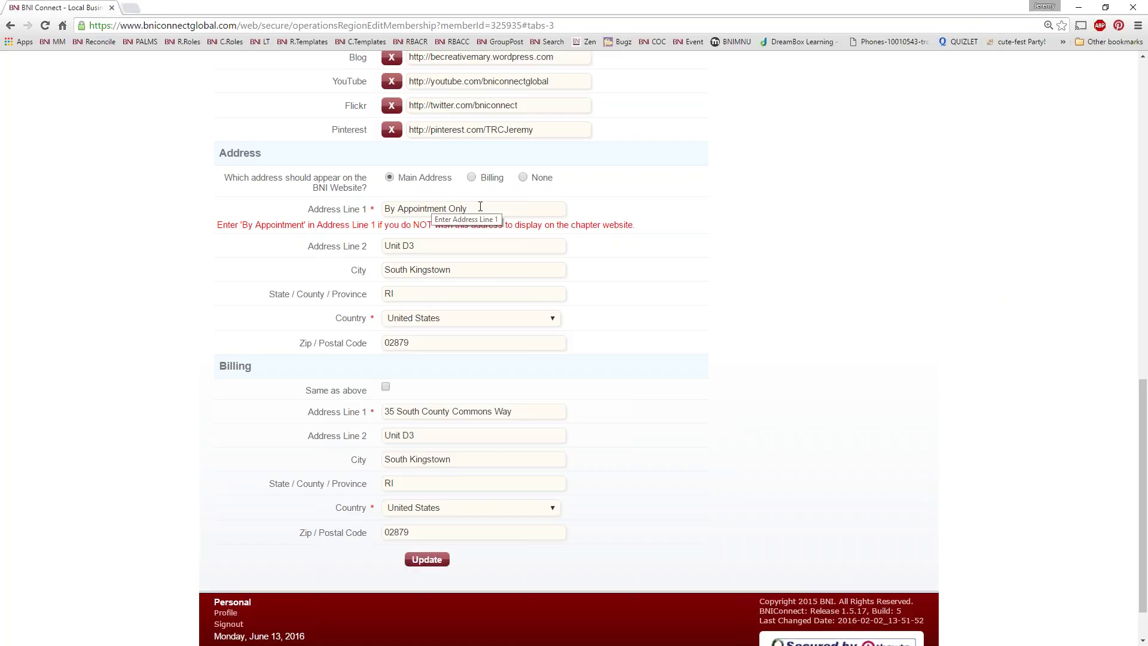
pyautogui.moveTo(256, 369); pyautogui.dragTo(218, 367)
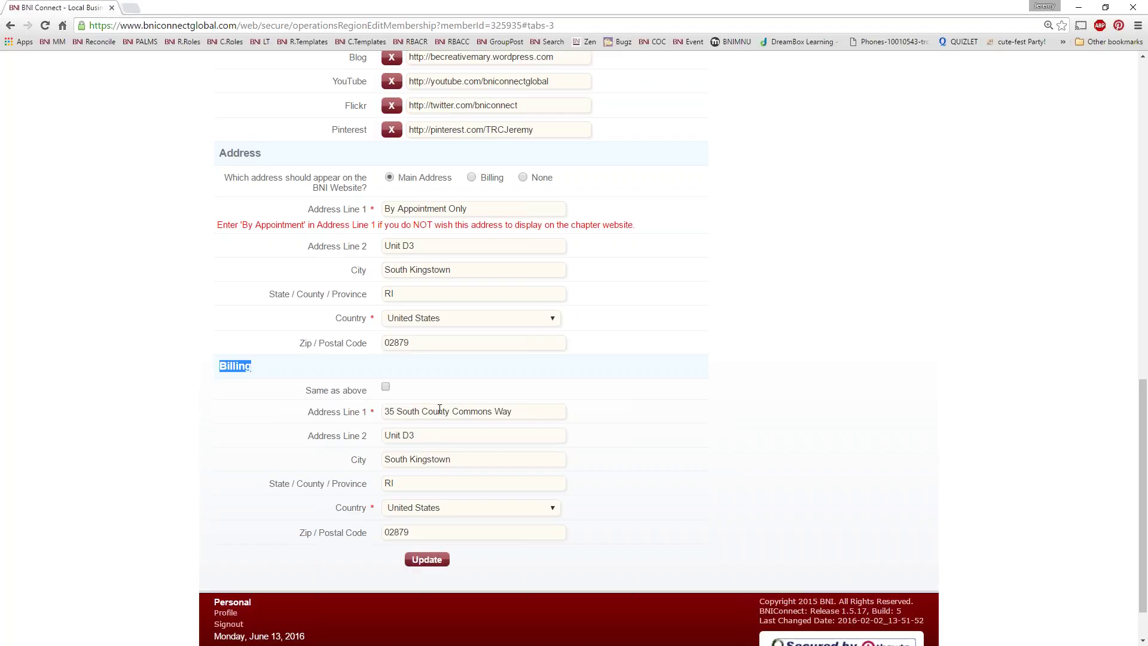
pyautogui.scroll(10, 322, 173)
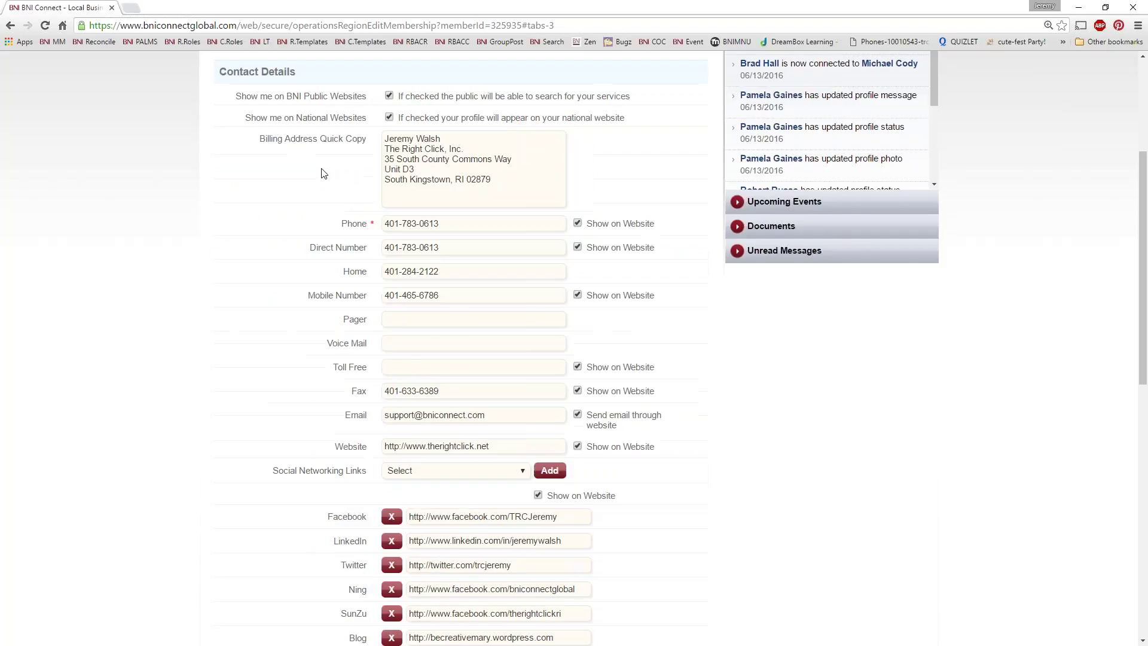
pyautogui.scroll(4, 321, 174)
# Step: Show the privacy settings, highlighting the Member to Member heading and 'Show my contact details to' setting
pyautogui.click(307, 245)
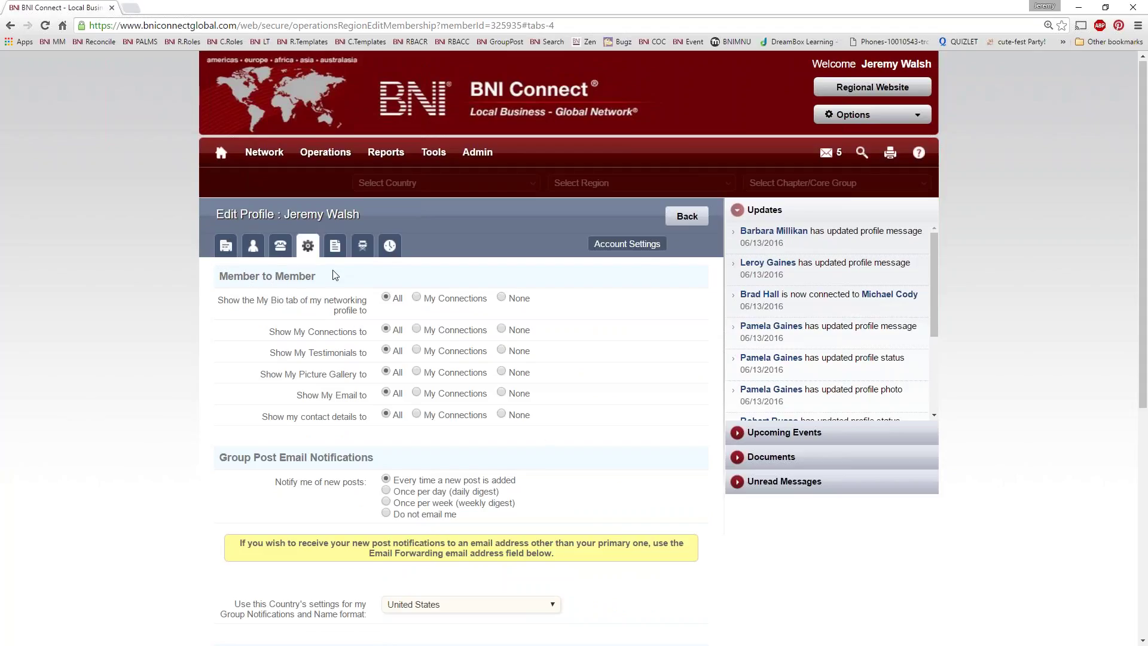
pyautogui.moveTo(335, 276); pyautogui.dragTo(219, 278)
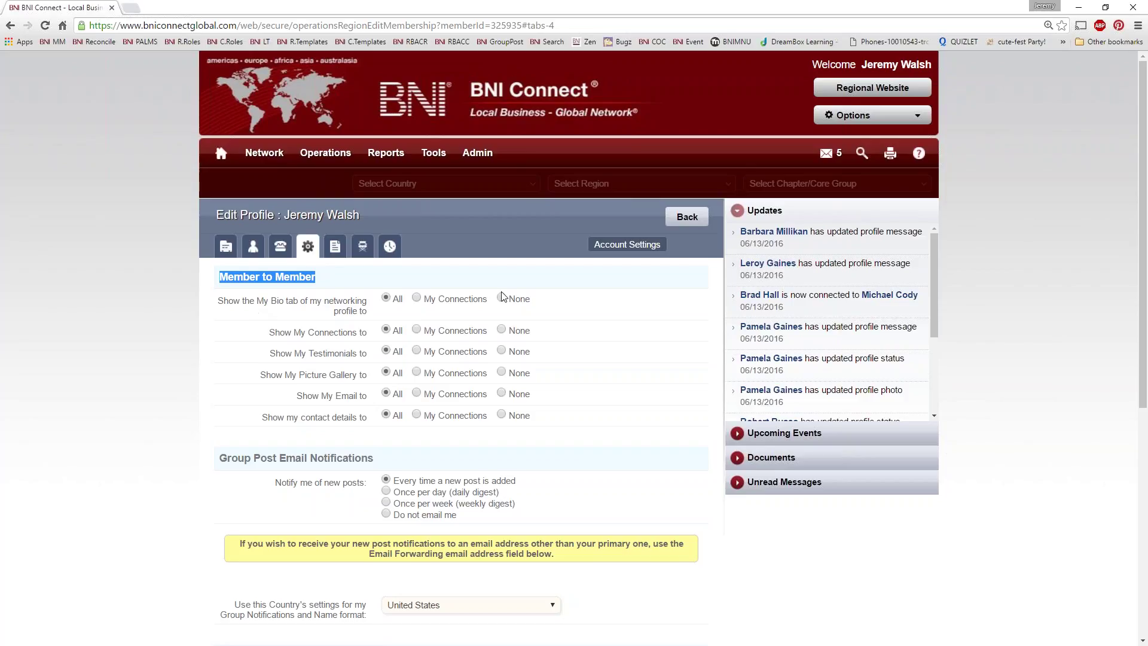
pyautogui.click(248, 305)
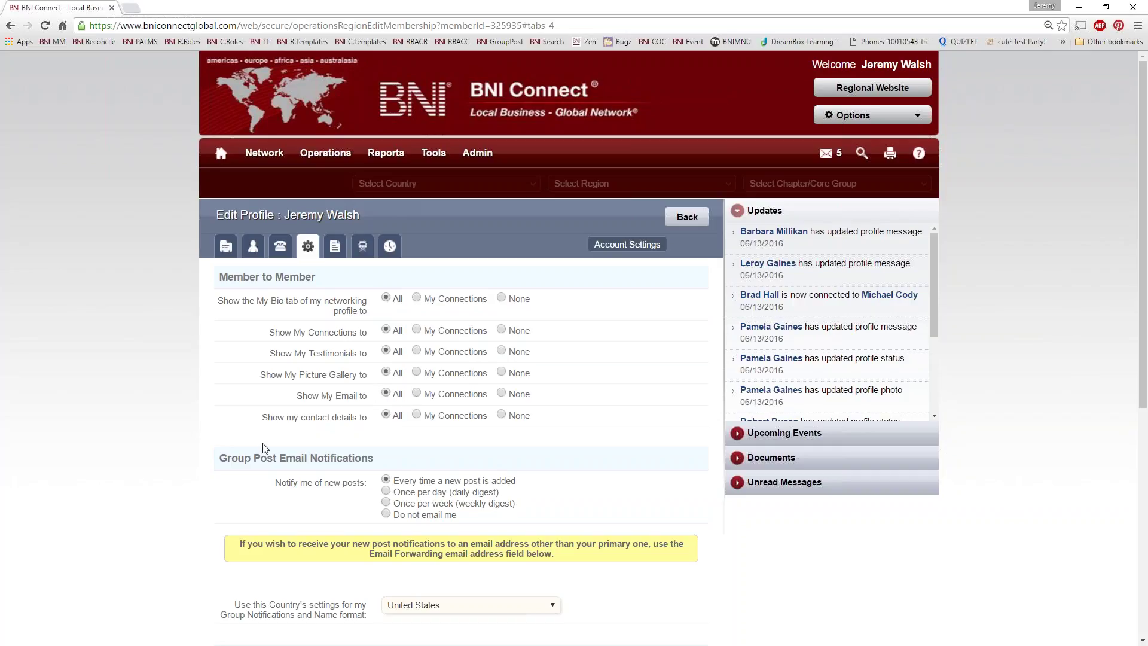
pyautogui.moveTo(263, 417); pyautogui.dragTo(380, 420)
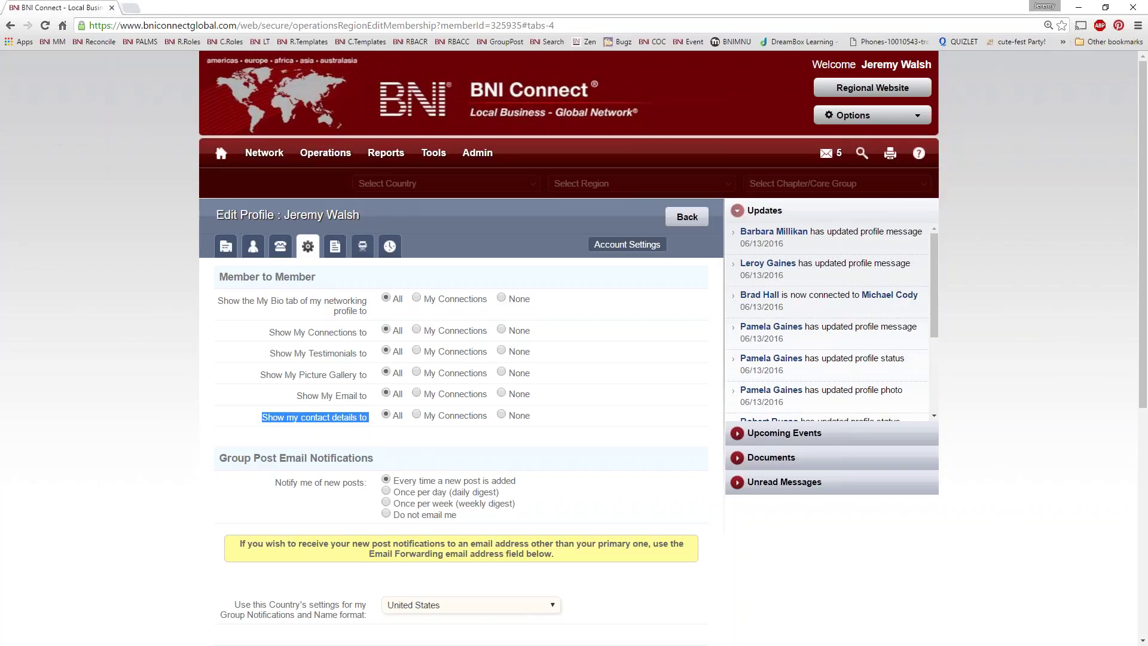
pyautogui.scroll(-3, 592, 346)
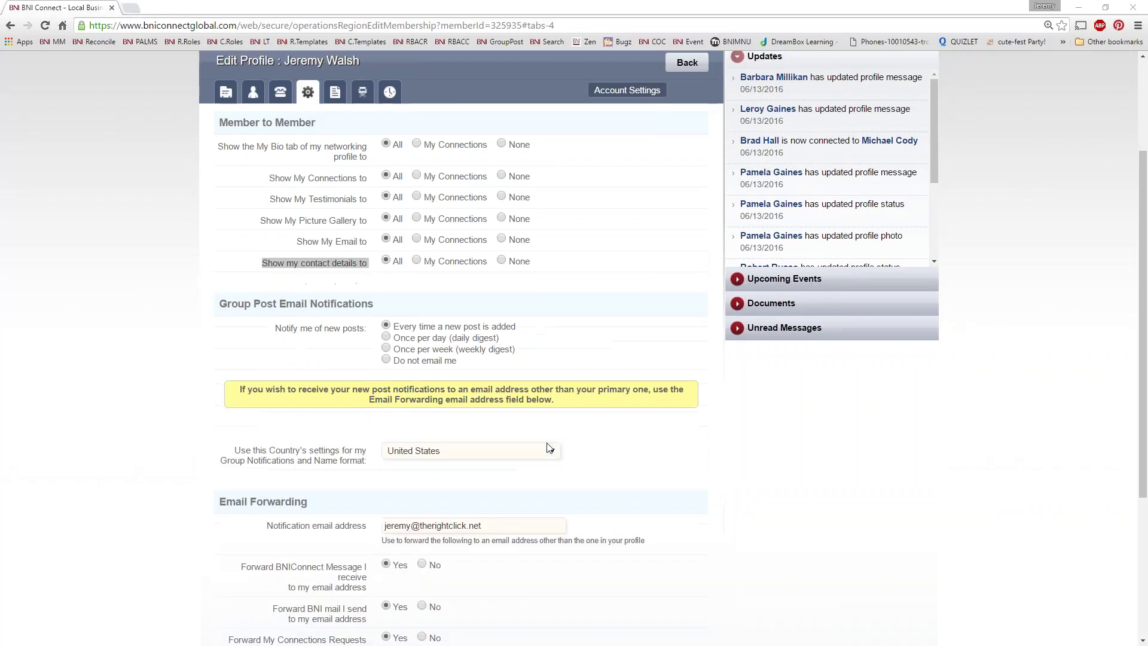
pyautogui.scroll(-1, 541, 529)
pyautogui.scroll(-2, 550, 530)
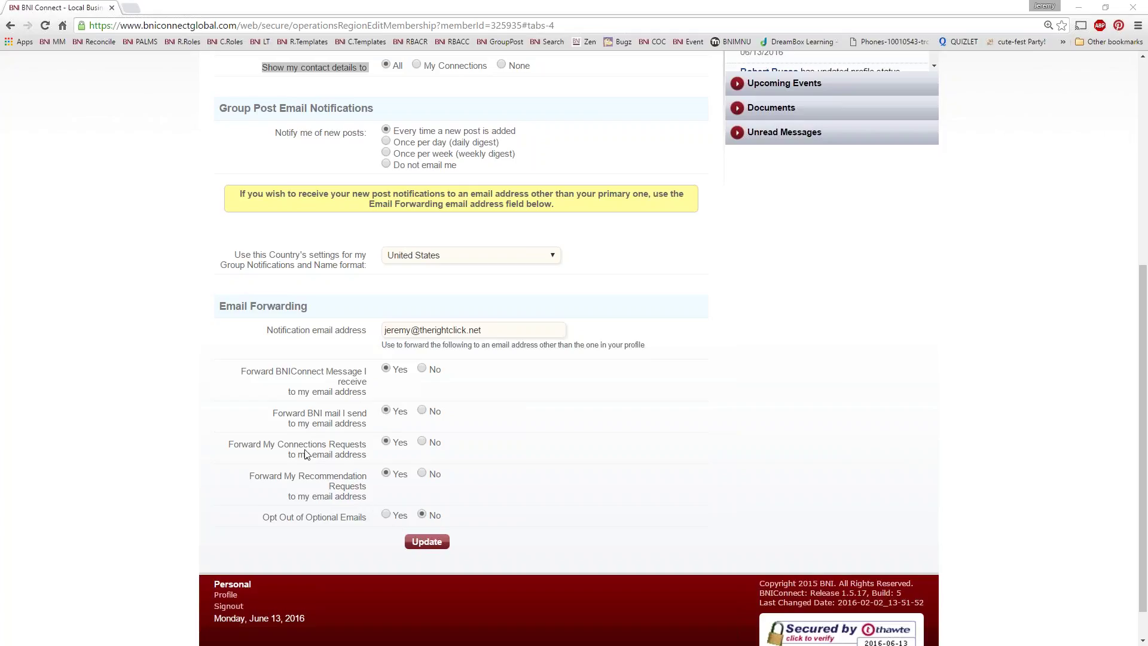
pyautogui.scroll(5, 377, 451)
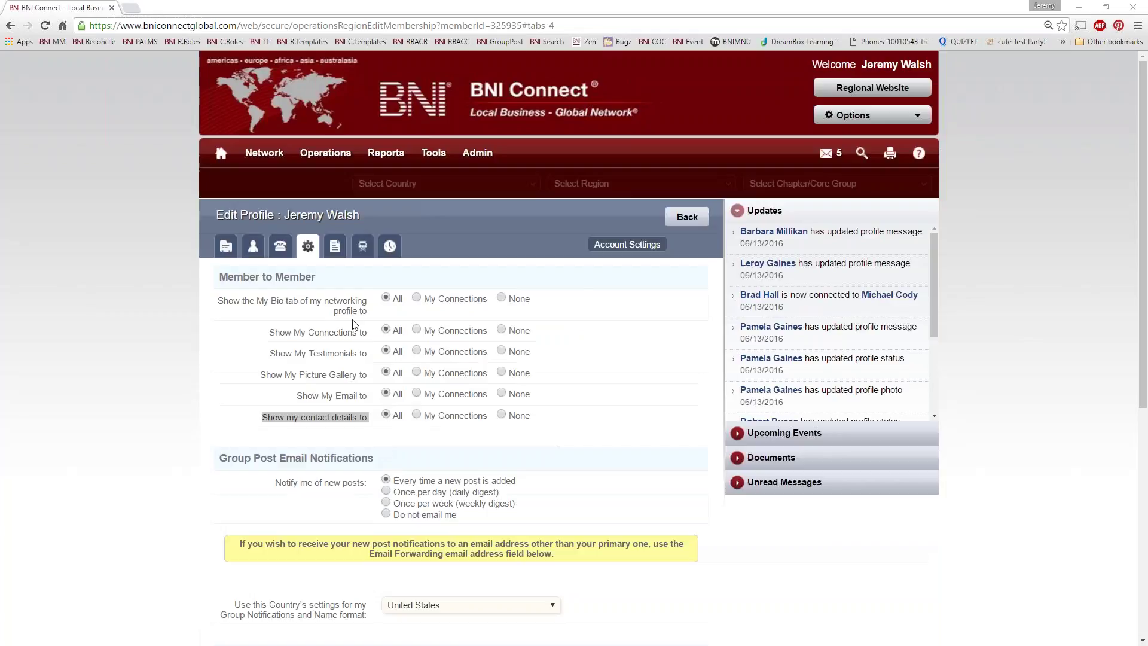
# Step: Show the Bio section and scroll through the My Bio, Weekly Presentation and GAINS Profile answers
pyautogui.click(335, 245)
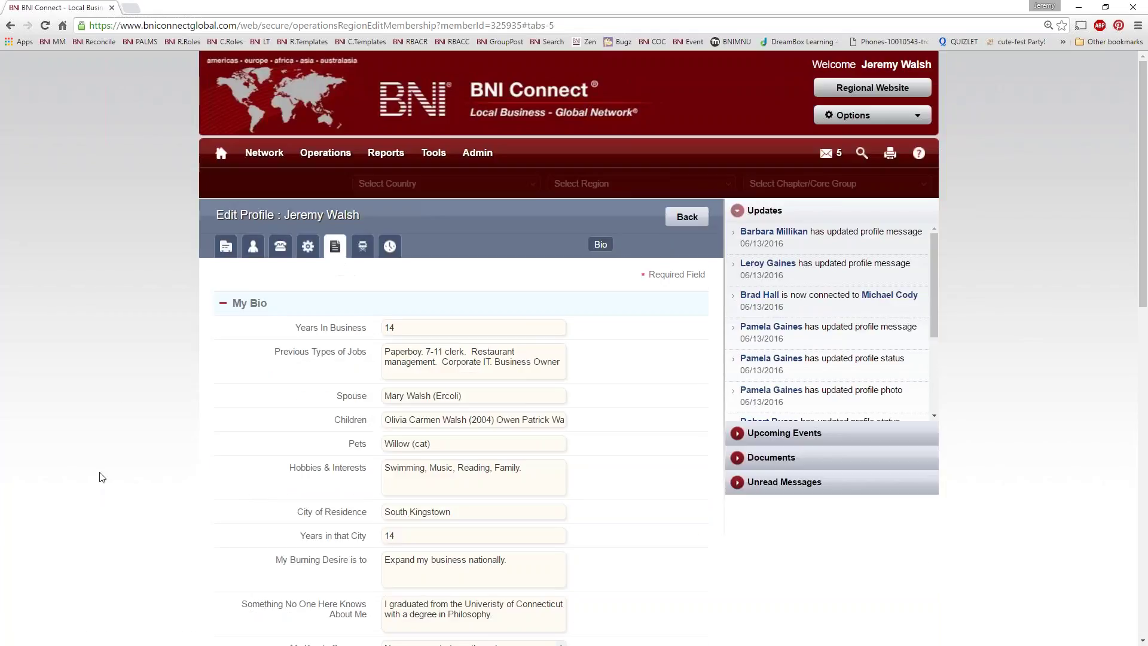
pyautogui.scroll(-2, 119, 388)
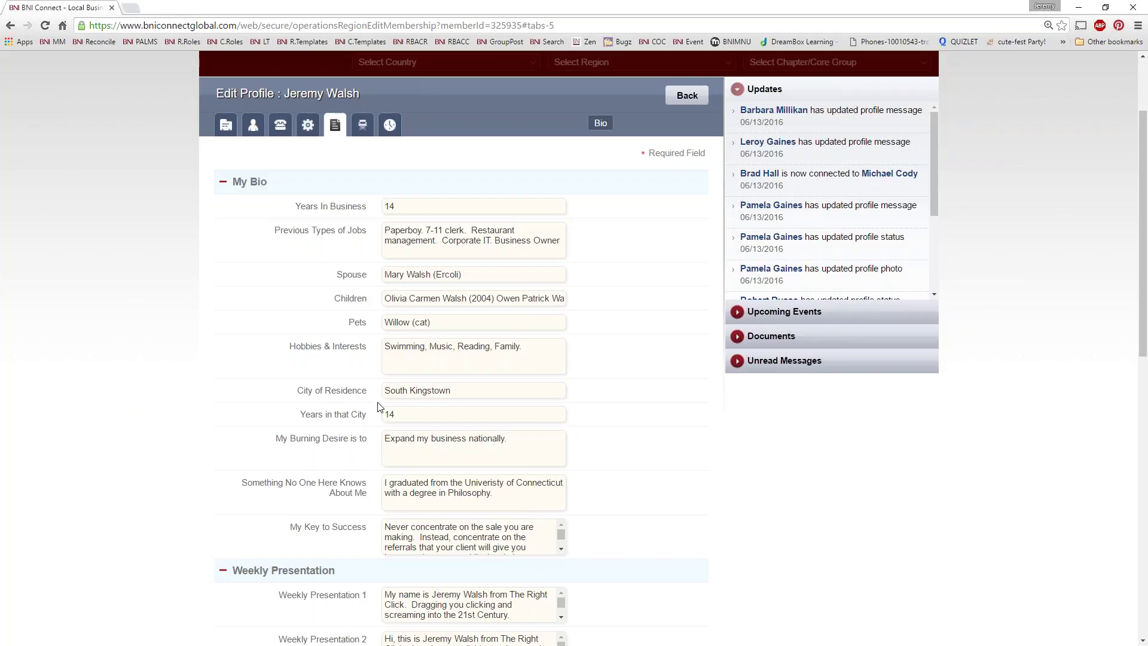
pyautogui.scroll(-3, 378, 419)
pyautogui.scroll(4, 372, 432)
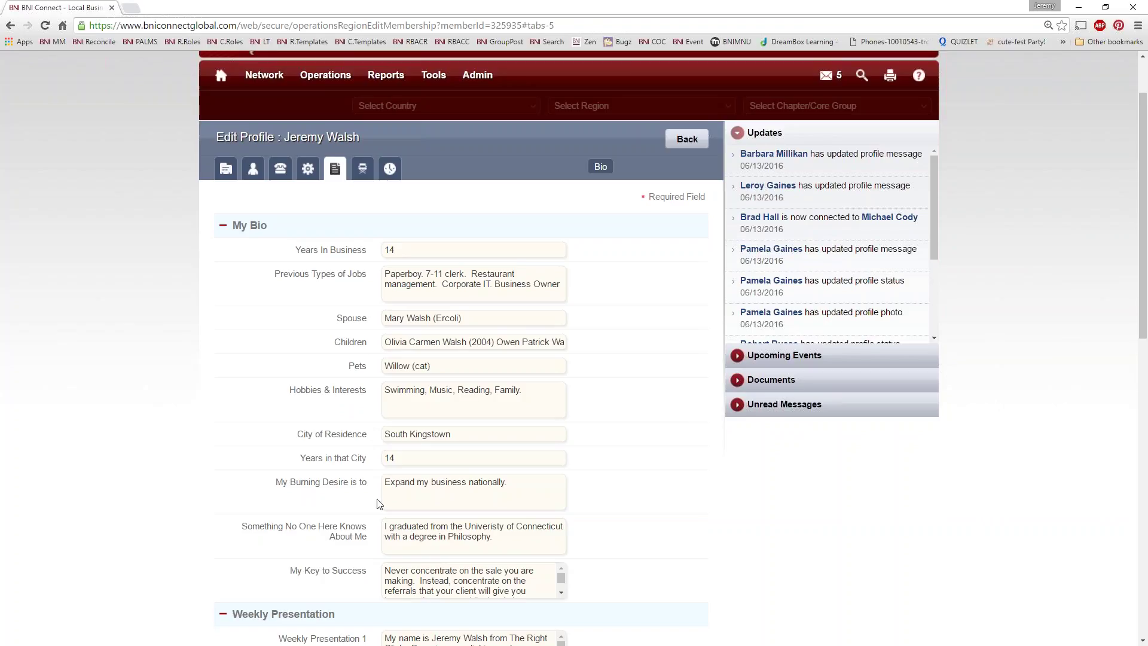
pyautogui.scroll(-7, 380, 505)
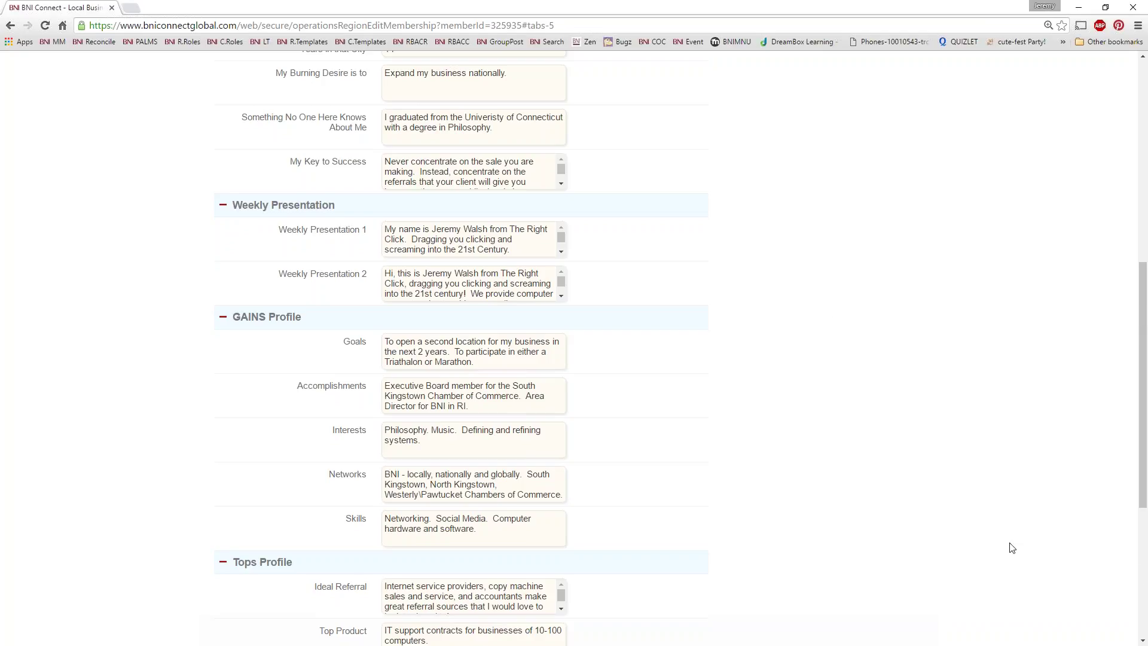
pyautogui.scroll(-3, 801, 321)
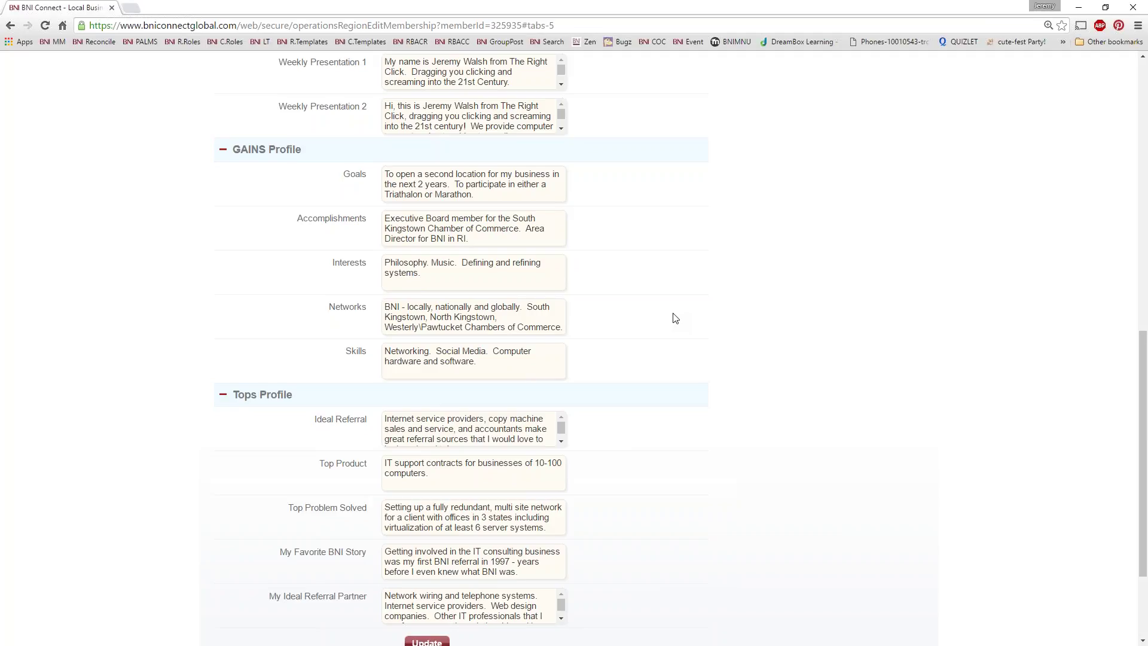
pyautogui.scroll(-3, 717, 281)
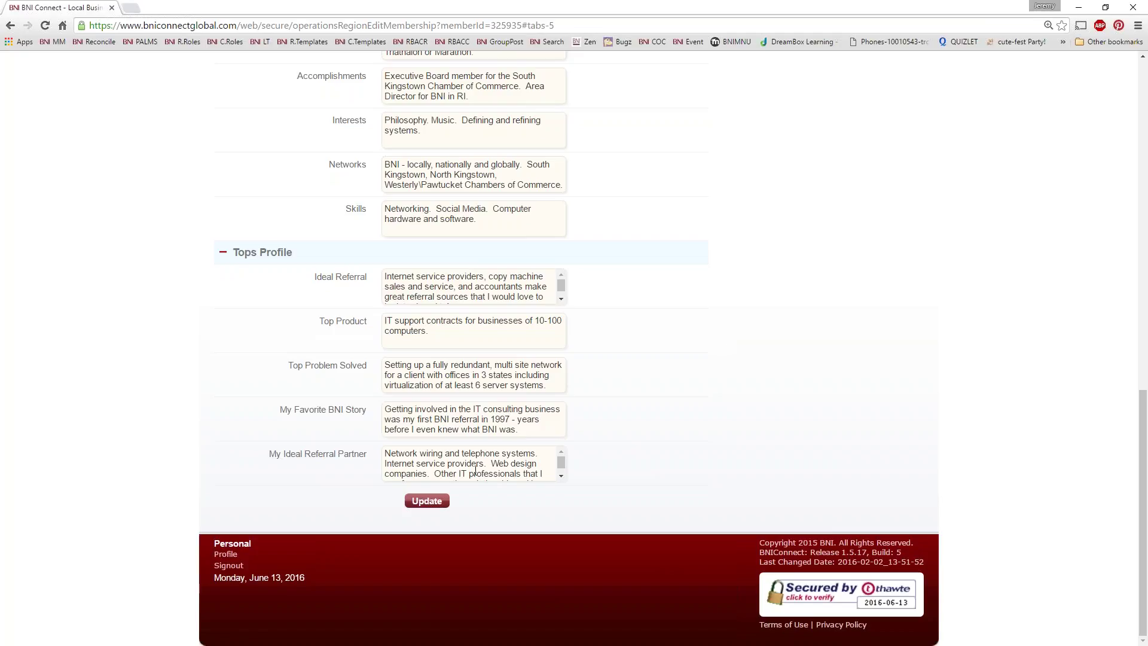
pyautogui.scroll(20, 622, 364)
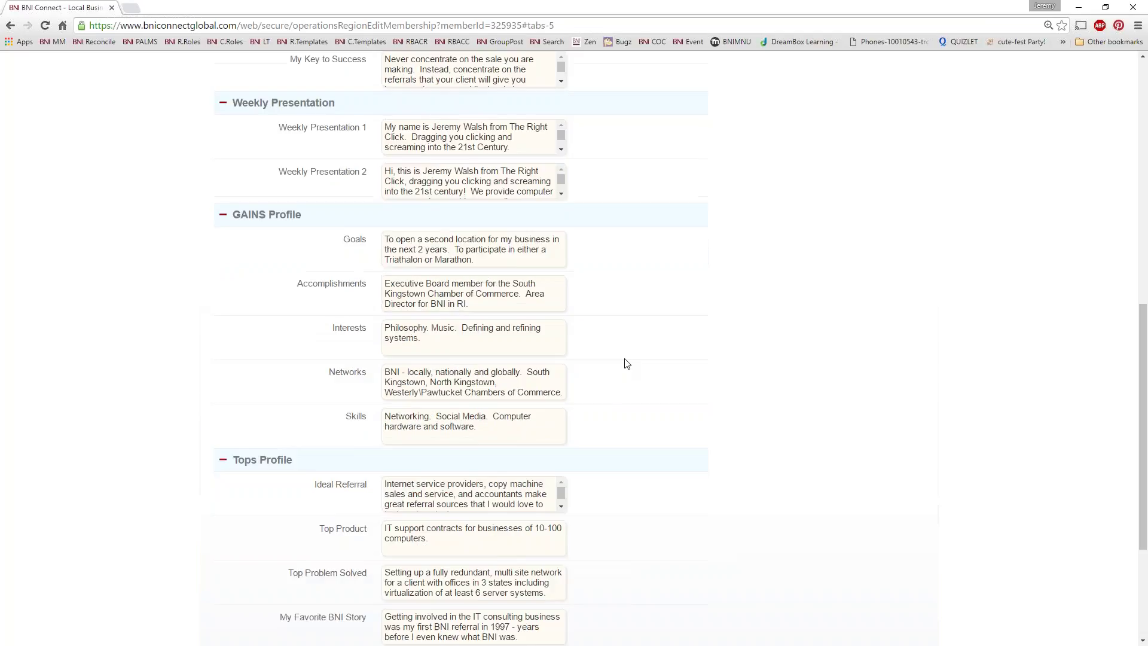
# Step: Show the Director Profile and scroll through the BNI Rhode Island company and social link fields
pyautogui.click(362, 246)
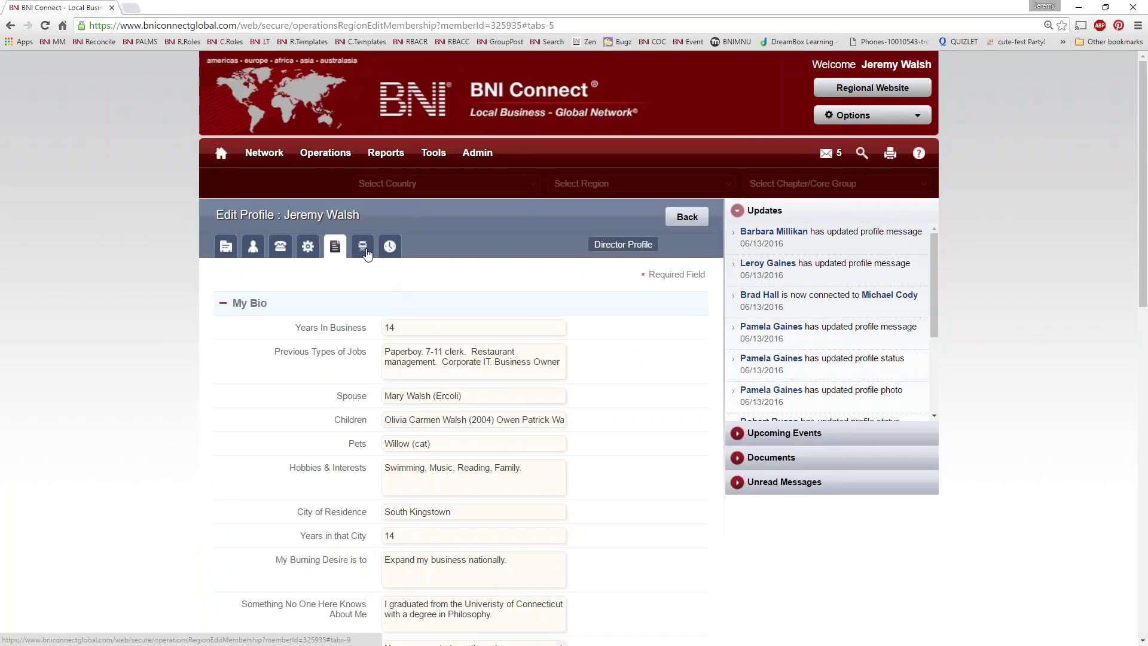
pyautogui.scroll(-3, 404, 343)
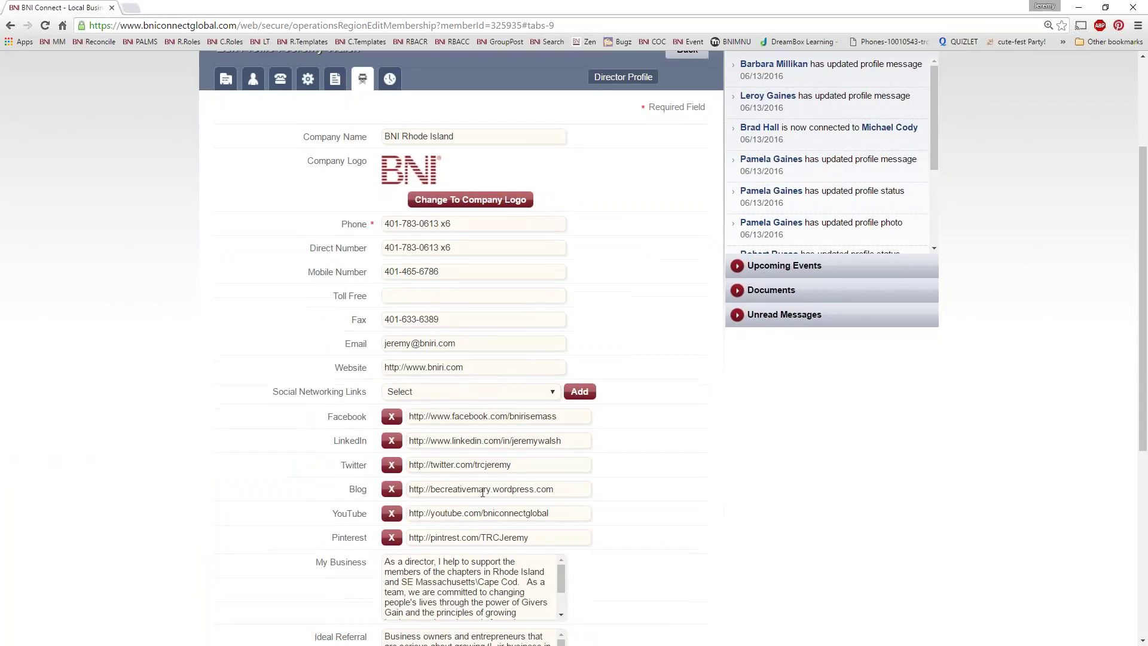
pyautogui.scroll(3, 440, 439)
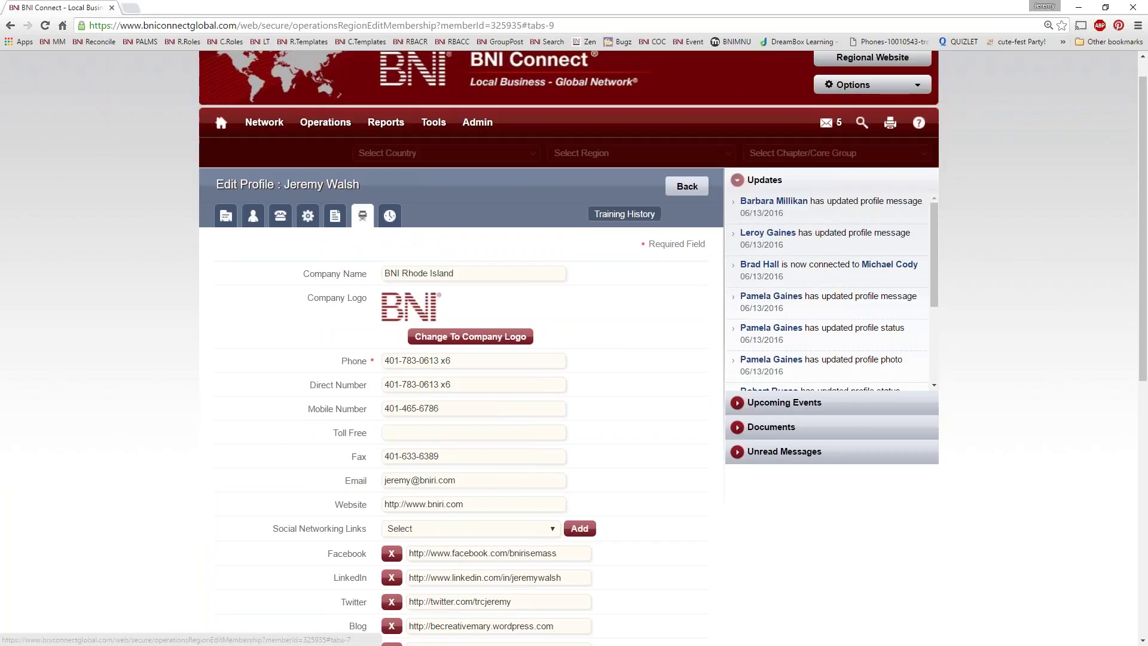
# Step: Show Training History and scroll to its last entry, Leadership Team Training on 05/01/2005
pyautogui.click(389, 216)
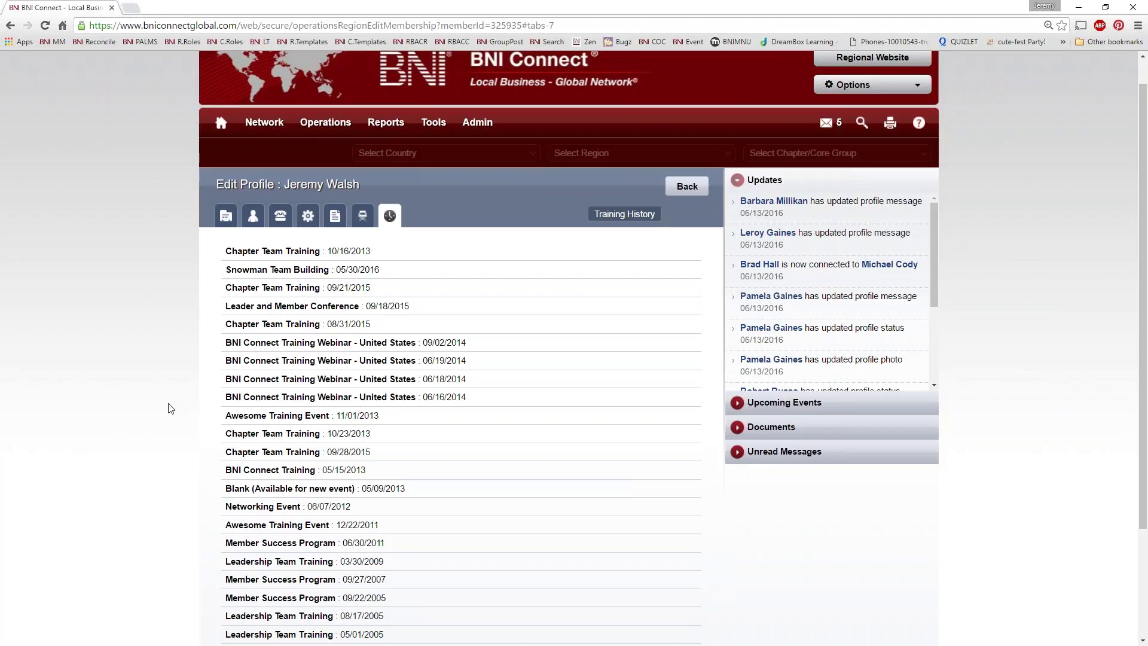
pyautogui.scroll(1, 571, 514)
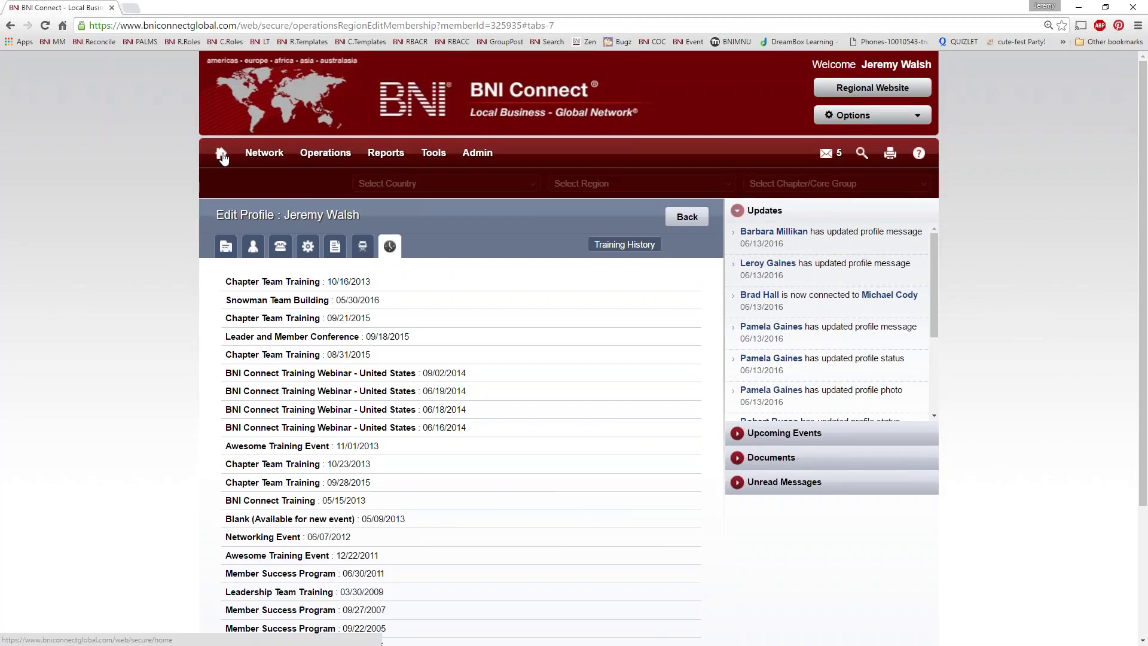
pyautogui.scroll(-3, 406, 451)
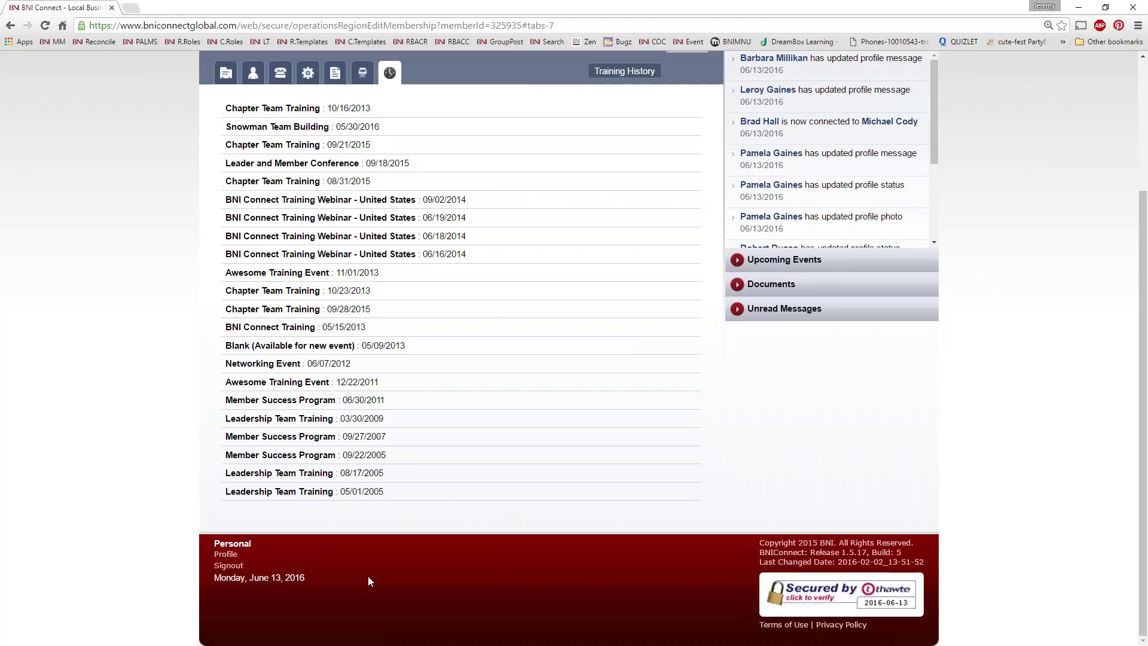
# Step: Leave the profile editor for the BNI Connect network home page
pyautogui.click(226, 555)
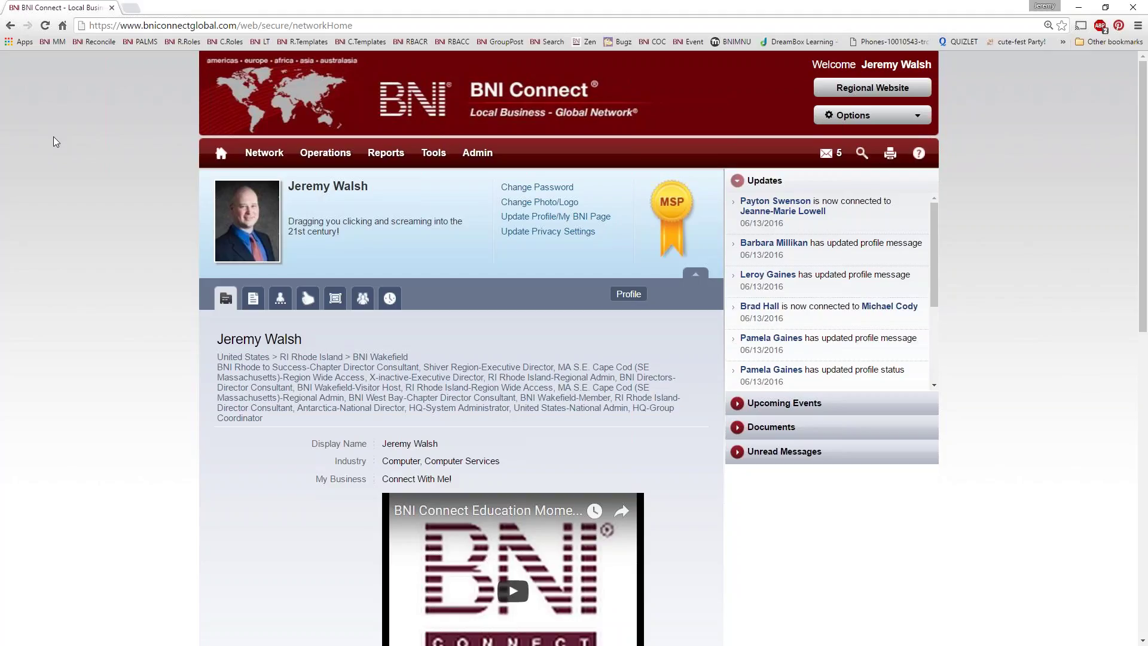
# Step: Load the Zen support bookmark in a new tab and go to its Live & Recorded Webinars category
pyautogui.rightClick(577, 42)
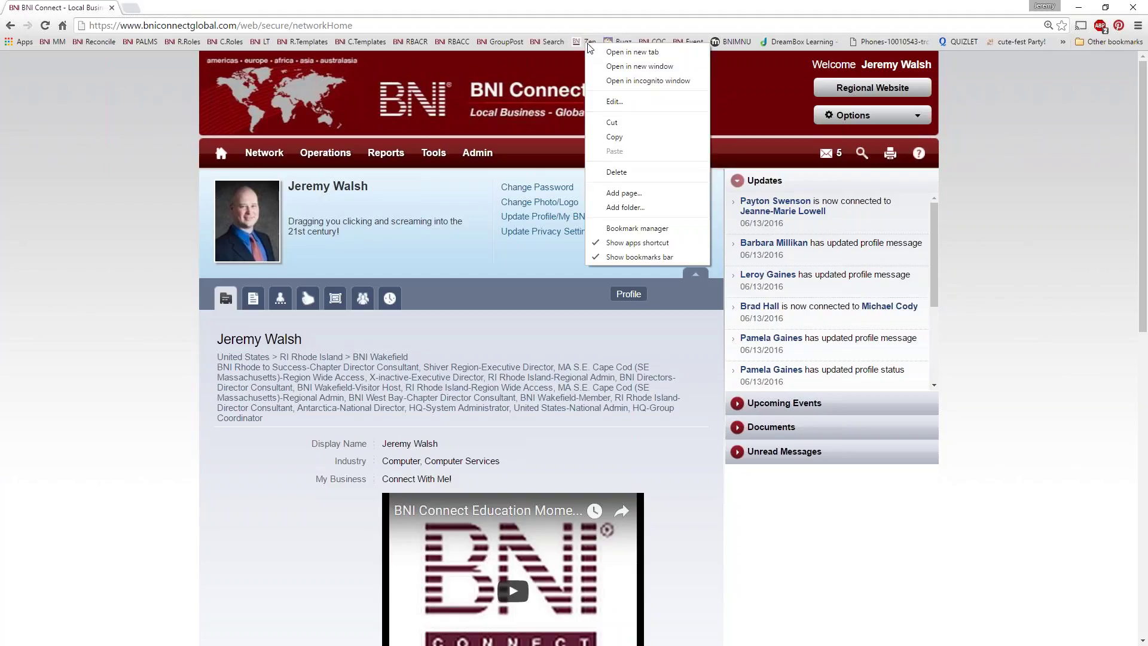
pyautogui.click(670, 50)
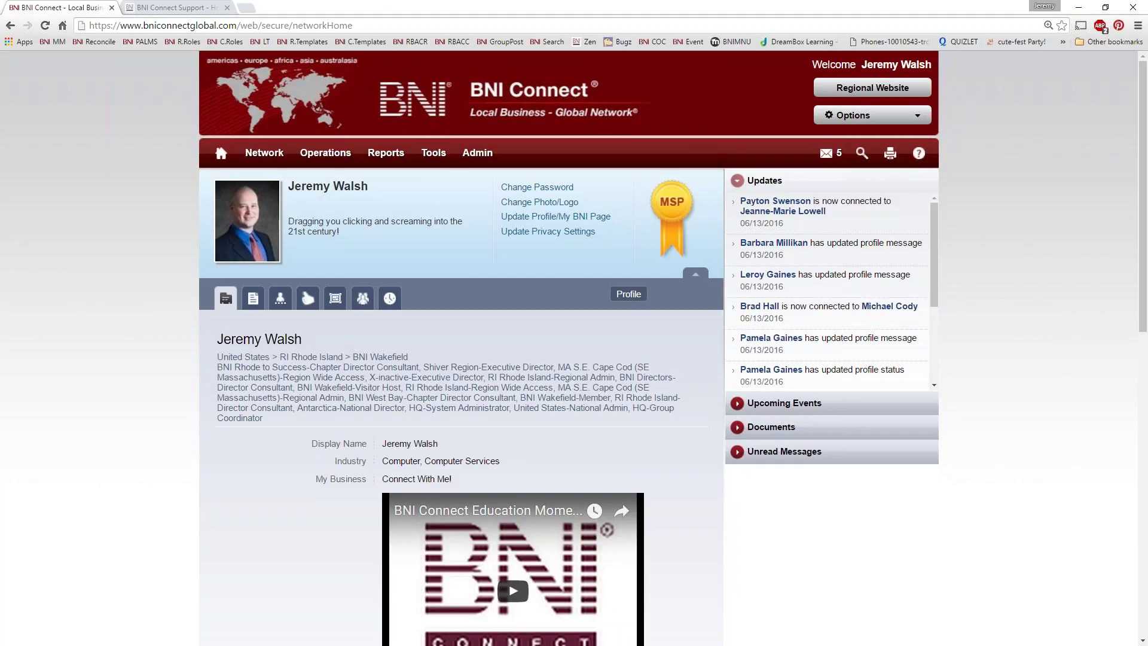
pyautogui.click(179, 8)
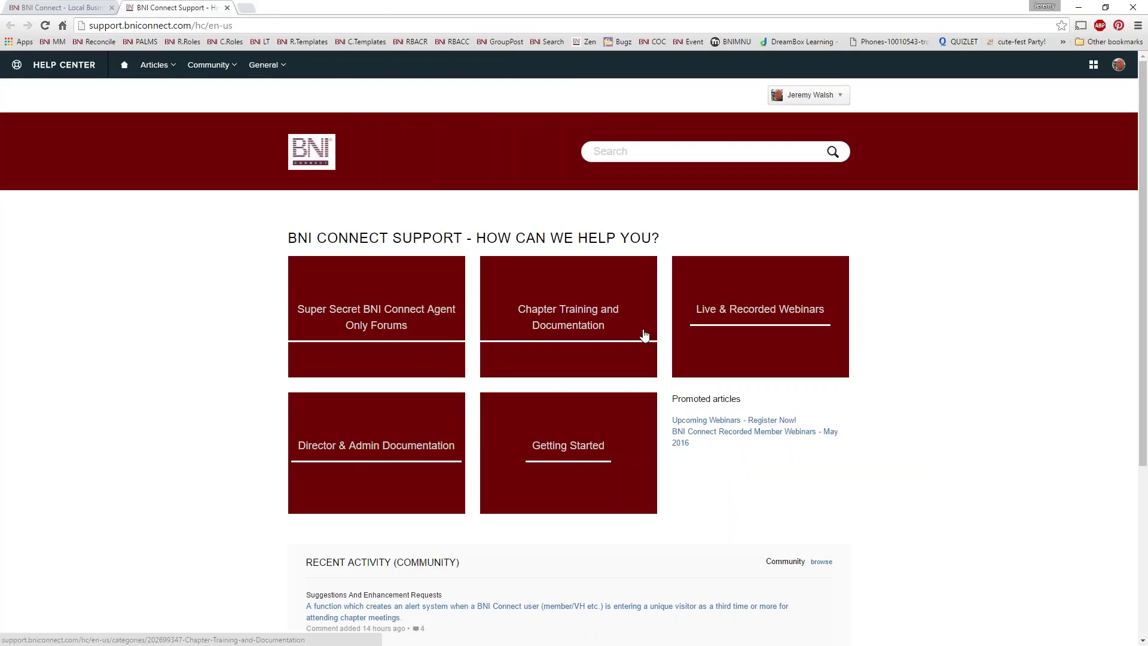
pyautogui.click(748, 313)
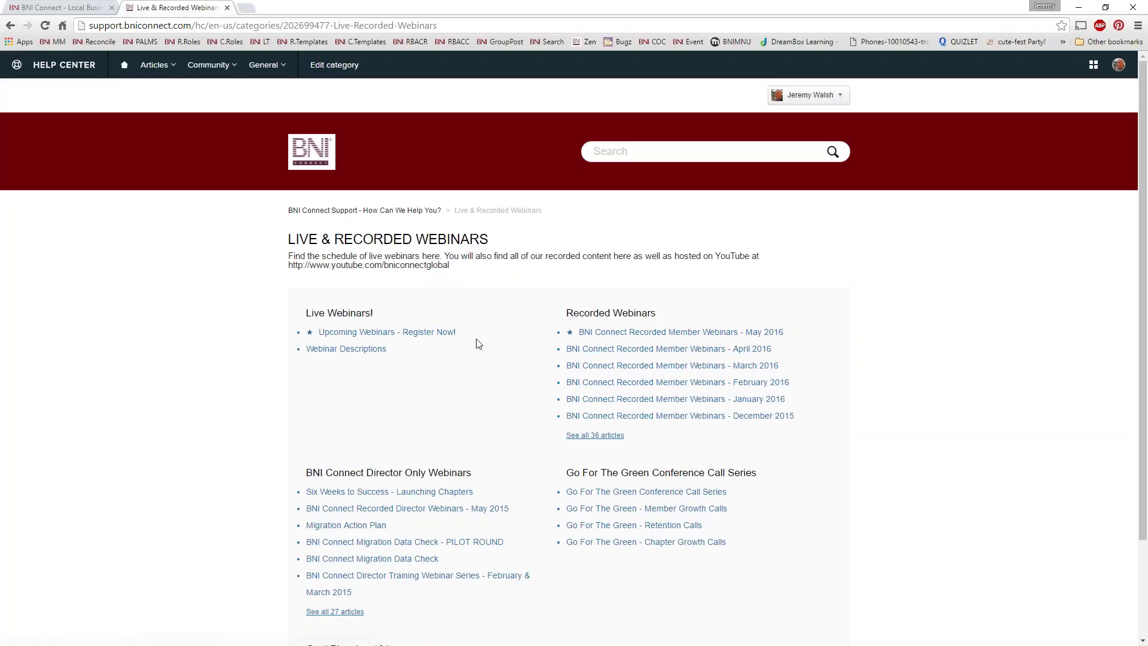
# Step: Read the Upcoming Webinars - Register Now! article, then switch back to the BNI Connect tab
pyautogui.click(433, 339)
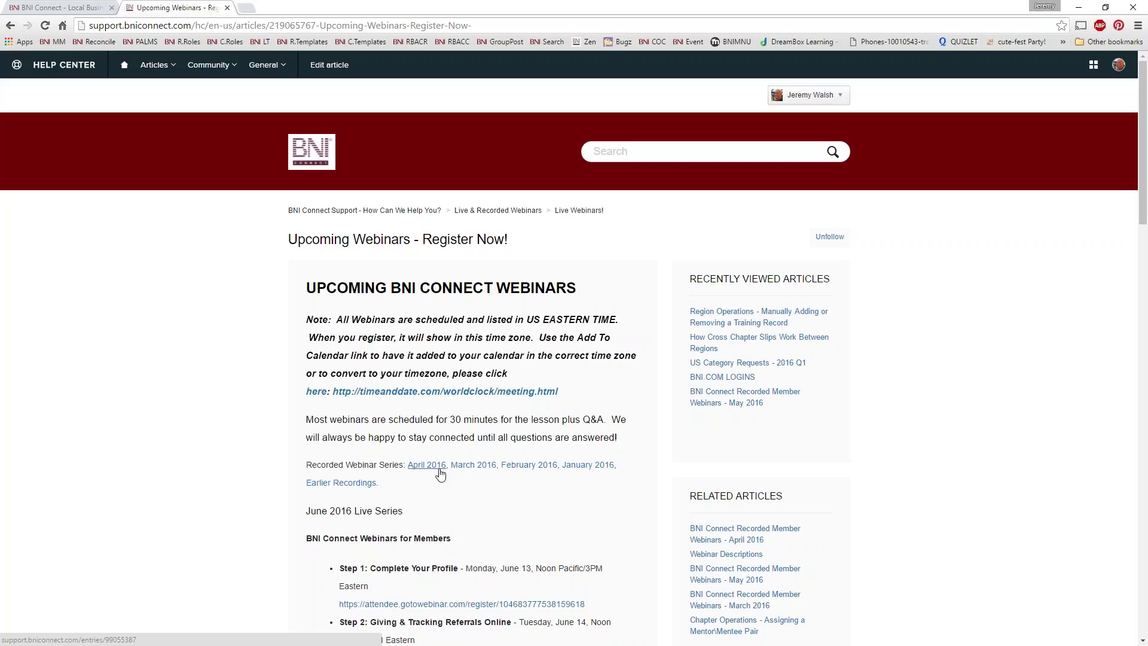
pyautogui.scroll(-7, 441, 474)
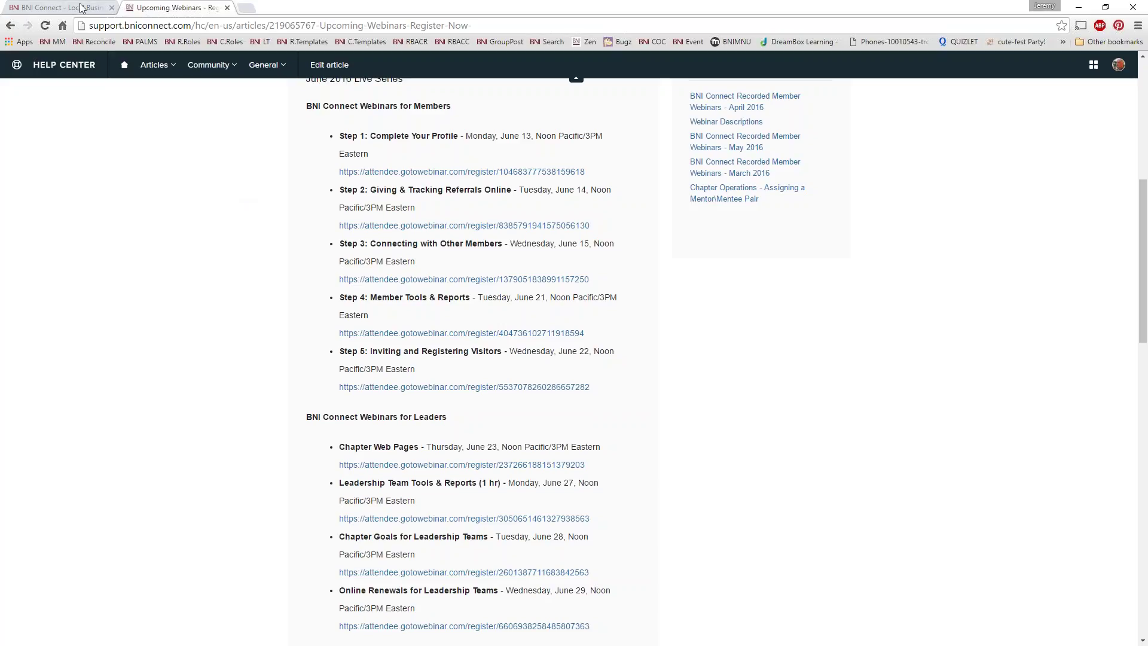
pyautogui.hotkey('ctrl', 'shift', 'Tab')
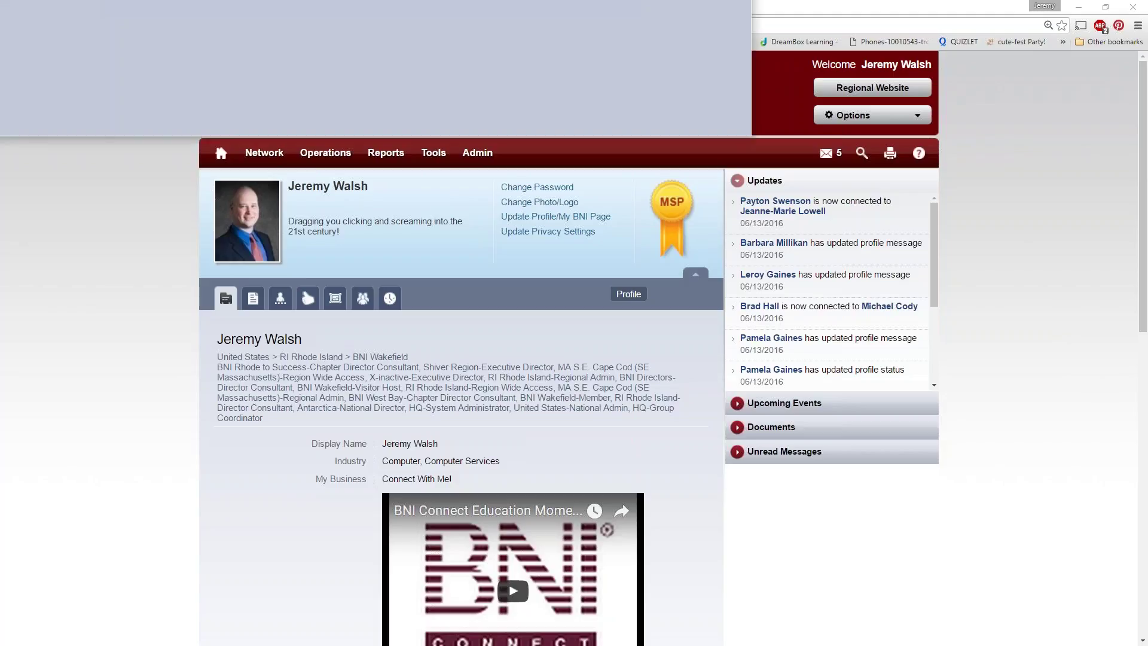
# Step: In the second window's sign-in page, open Register Now, then close the Enter Member Details form
pyautogui.moveTo(595, 0); pyautogui.dragTo(725, 55)
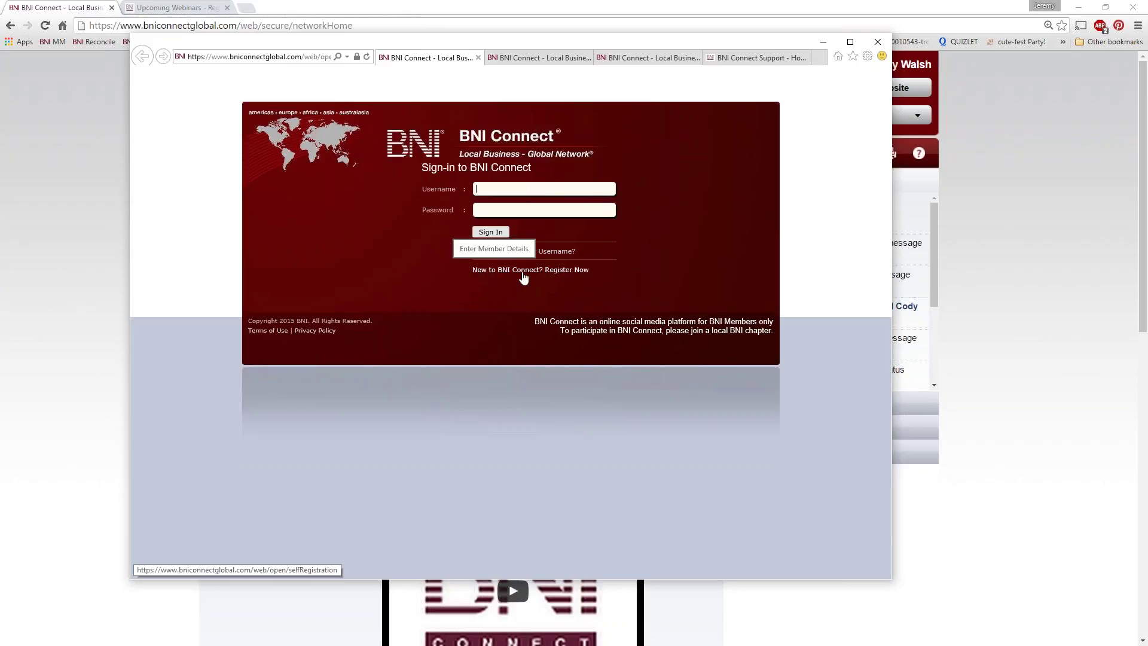
pyautogui.click(565, 272)
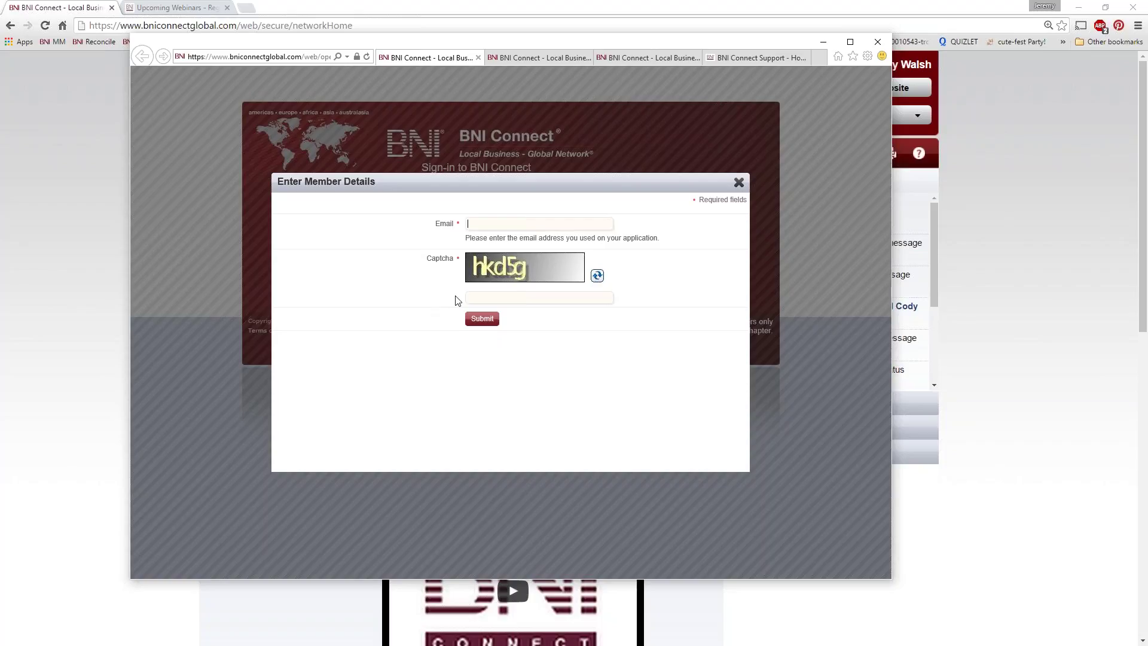
pyautogui.click(738, 184)
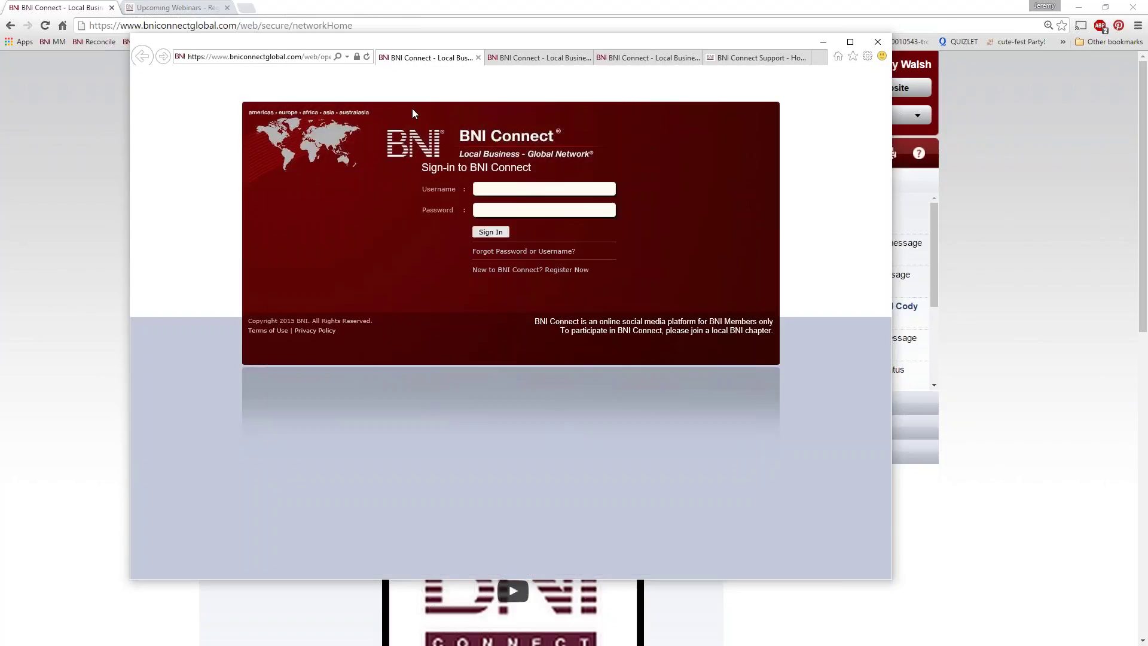
pyautogui.moveTo(518, 49); pyautogui.dragTo(443, 94)
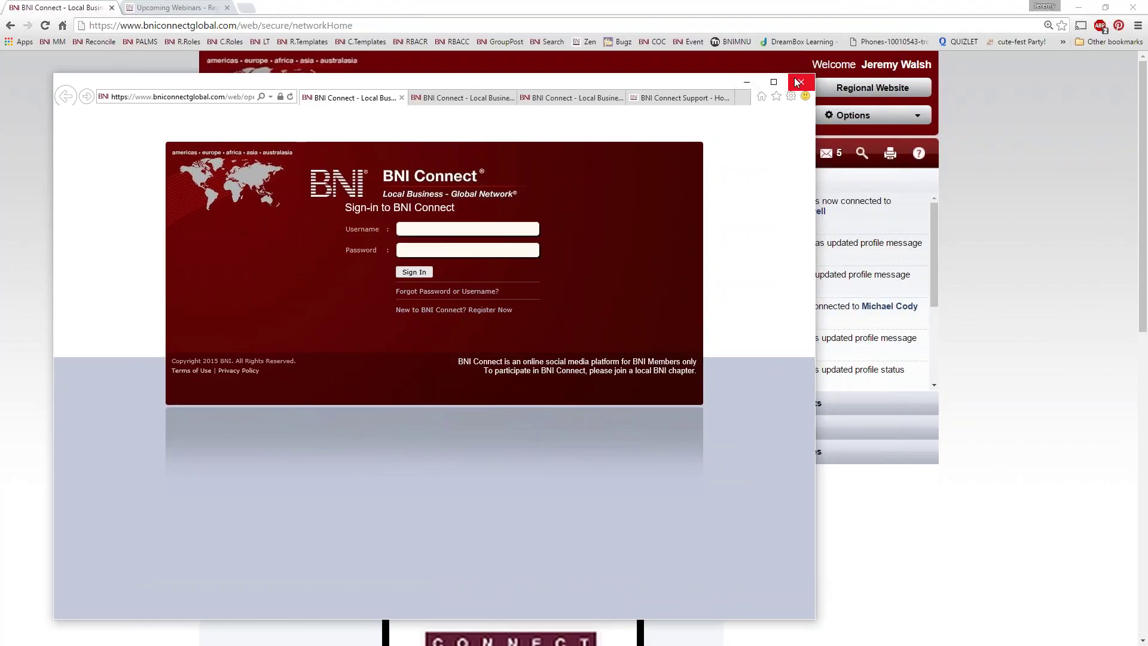
# Step: View the Submit a request form on the BNI Connect Support site, then close that window
pyautogui.click(658, 100)
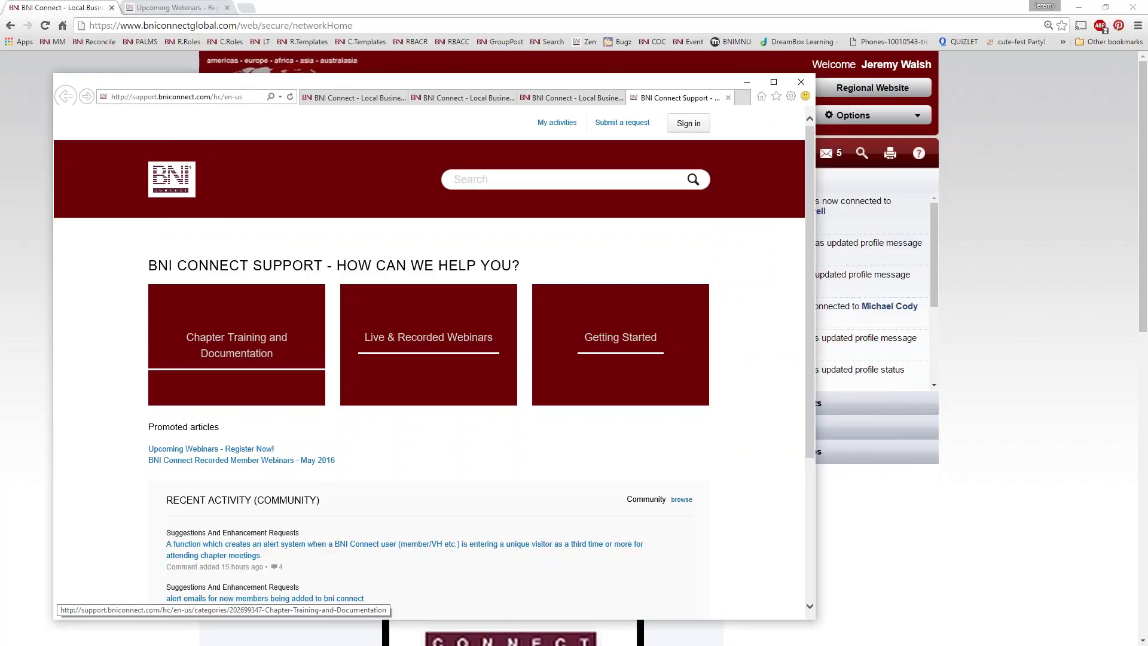
pyautogui.click(620, 124)
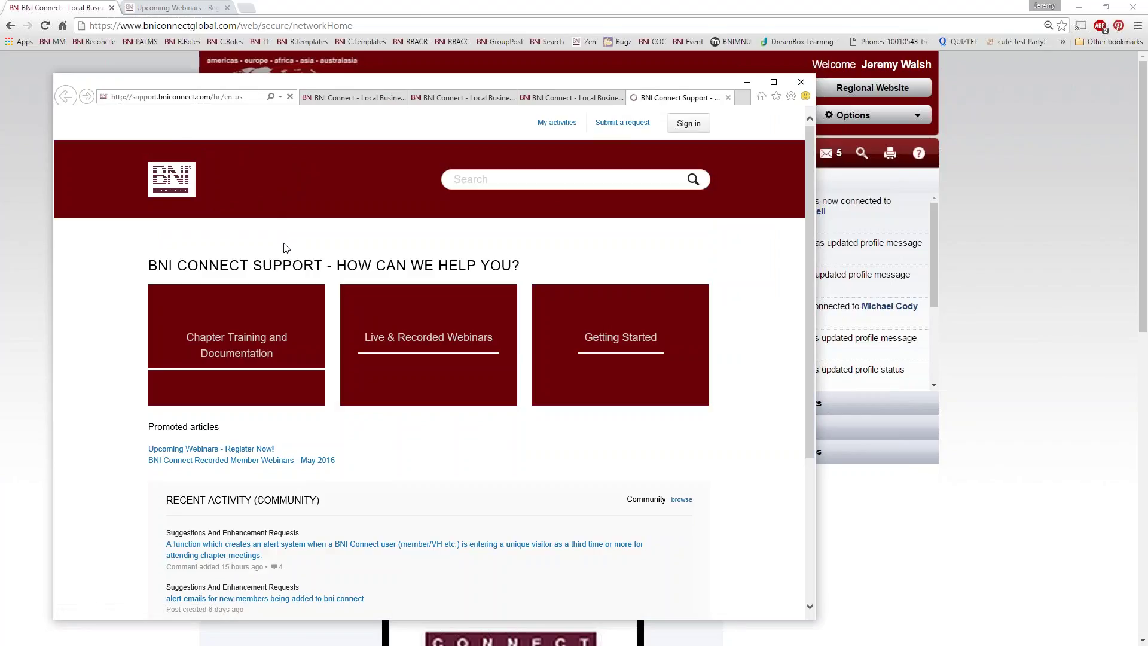
pyautogui.scroll(-3, 287, 248)
pyautogui.scroll(3, 353, 351)
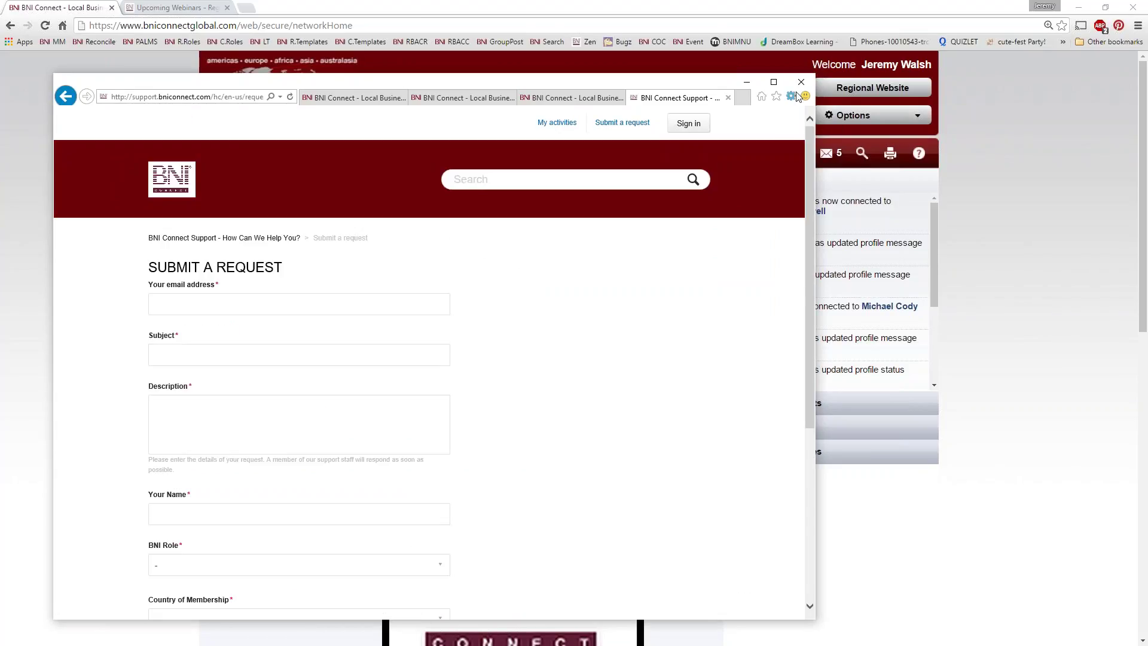
pyautogui.click(795, 84)
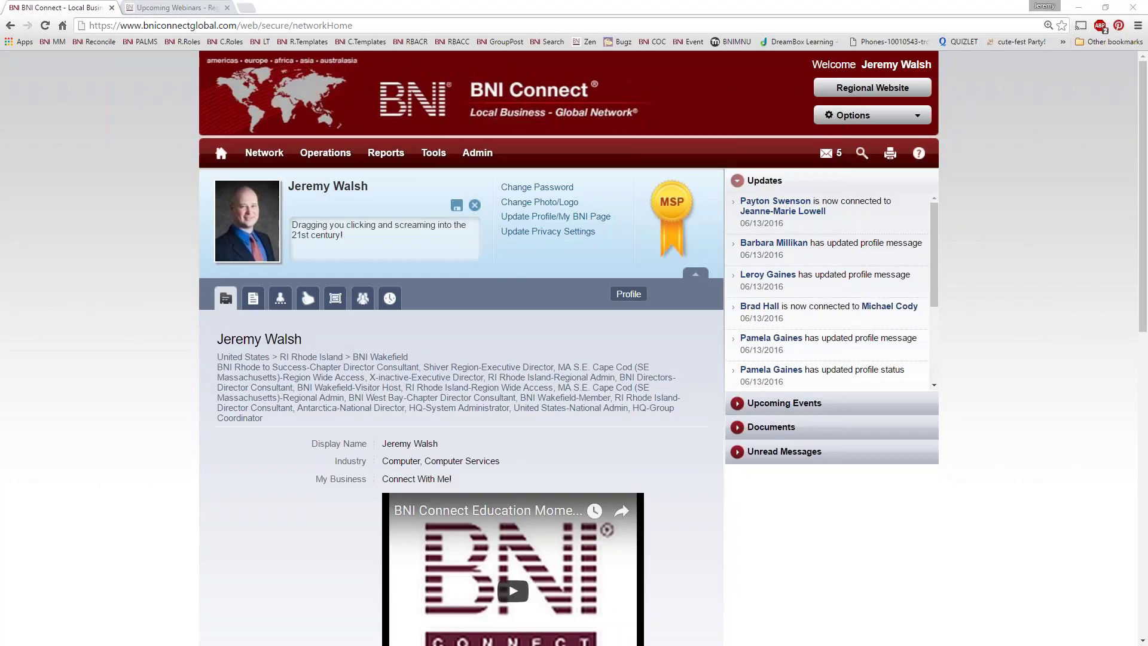
# Step: Reach Edit Profile via Options > My Account and Update Profile/My BNI Page
pyautogui.click(855, 115)
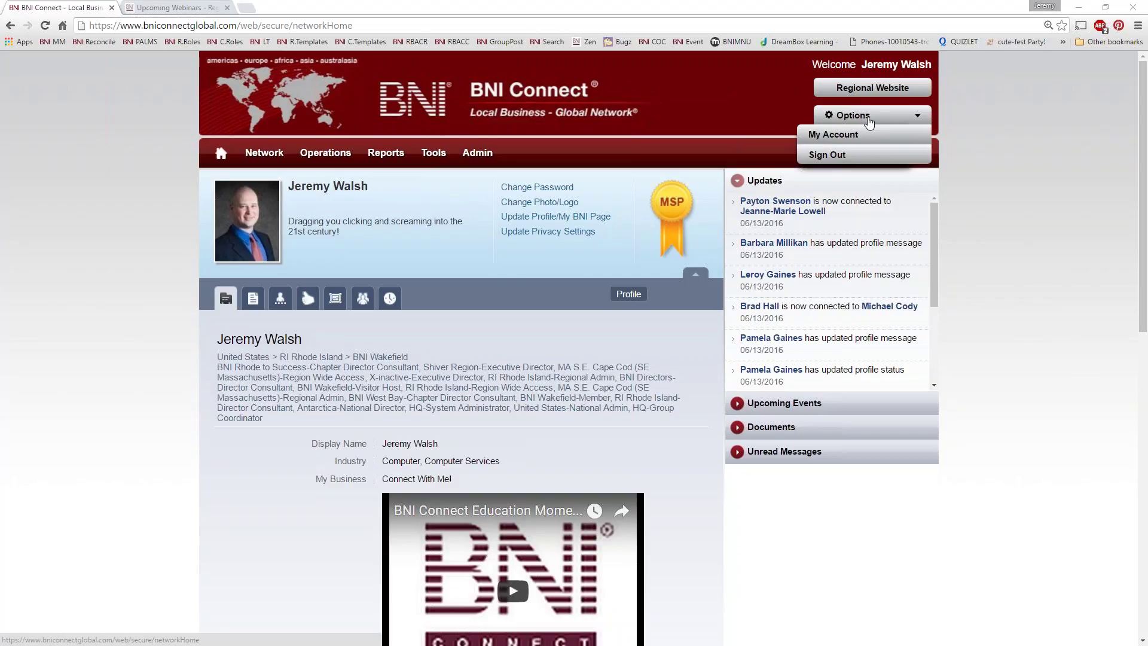
pyautogui.click(832, 136)
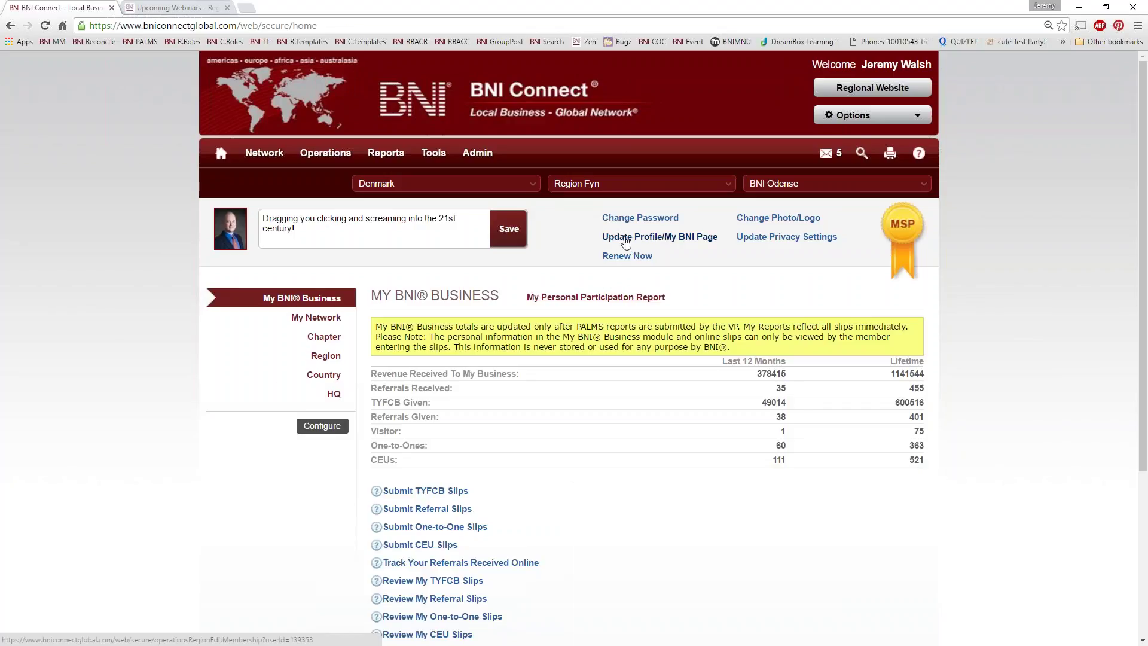
pyautogui.click(654, 242)
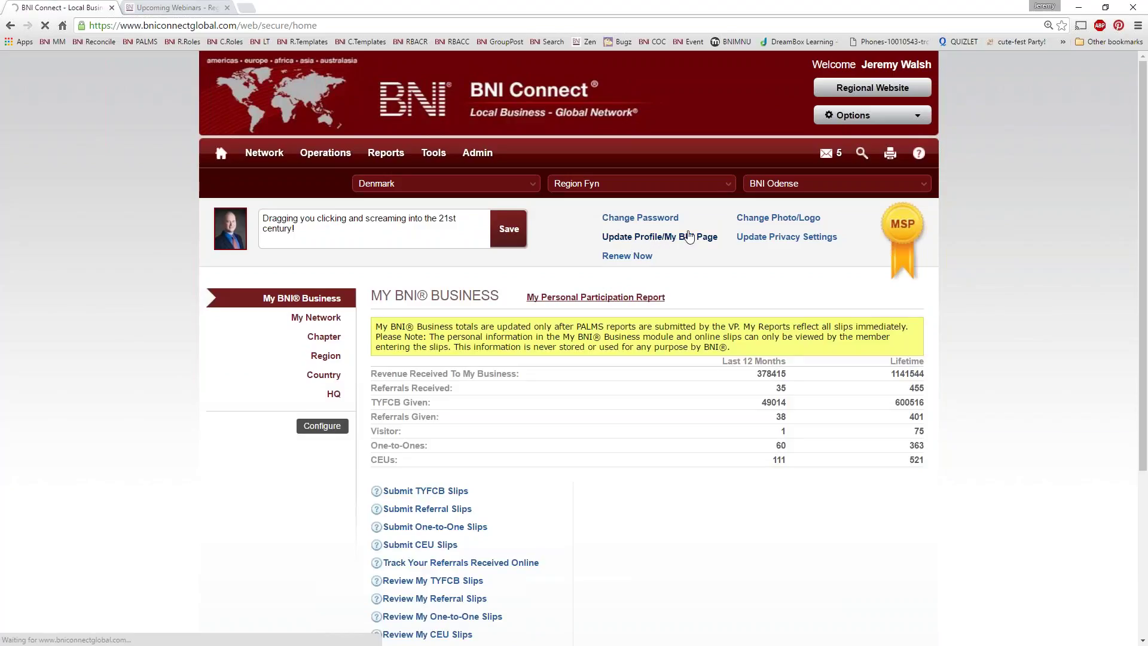
pyautogui.click(861, 115)
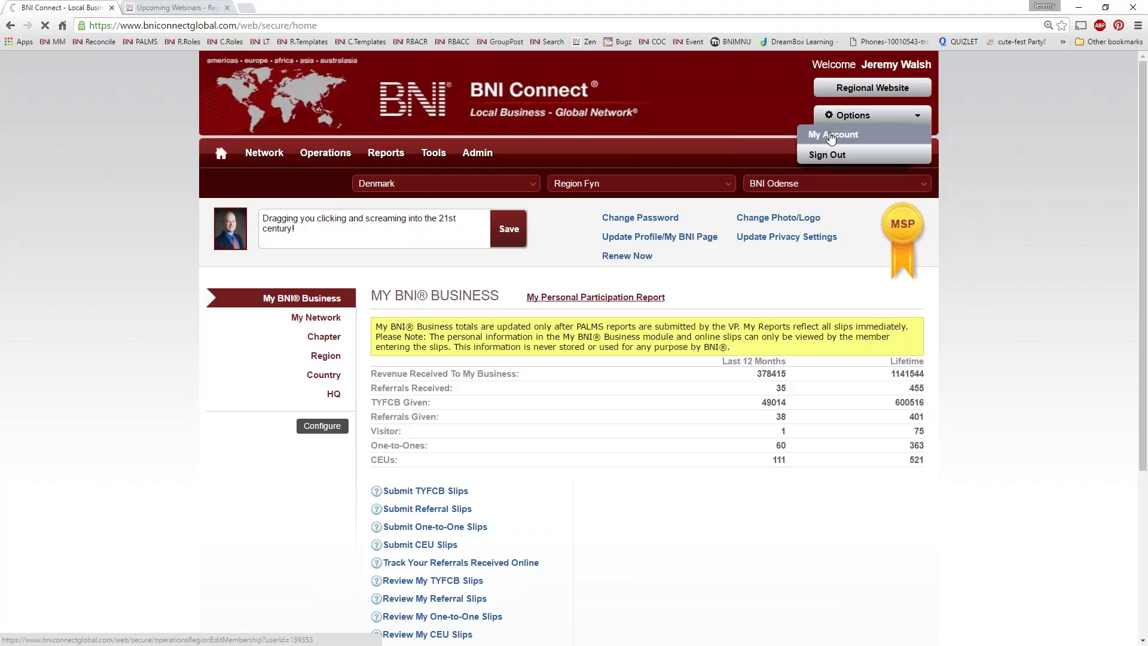
pyautogui.click(832, 135)
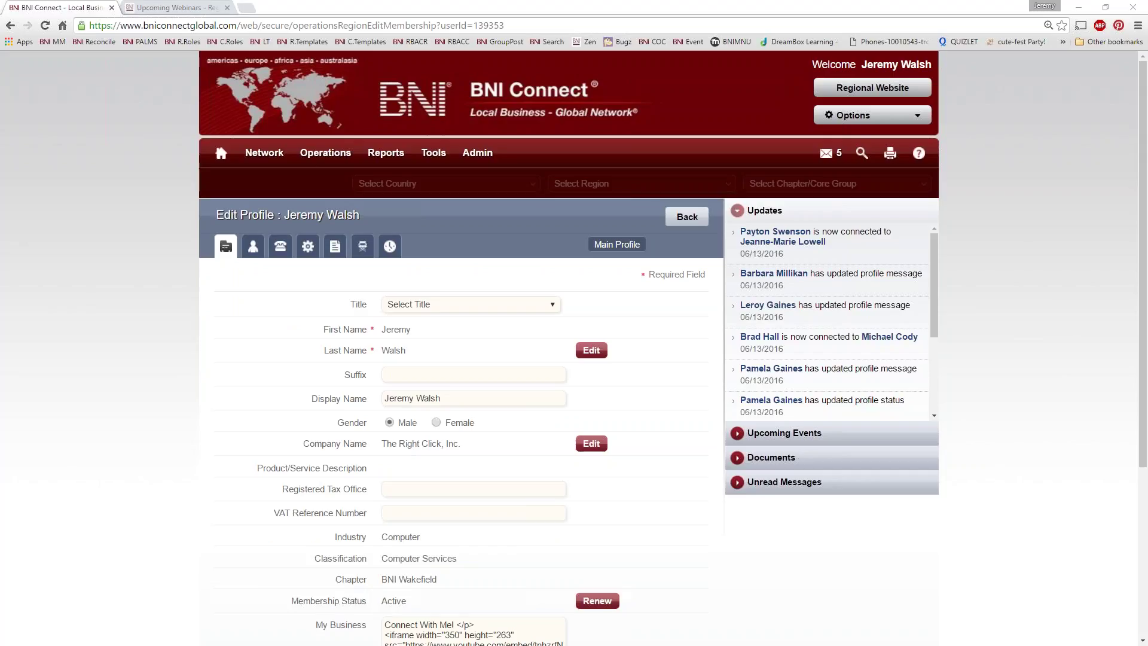
# Step: Show the Contact Details section and highlight the BNI Public Websites and National Websites options
pyautogui.click(279, 249)
pyautogui.moveTo(237, 328); pyautogui.dragTo(377, 328)
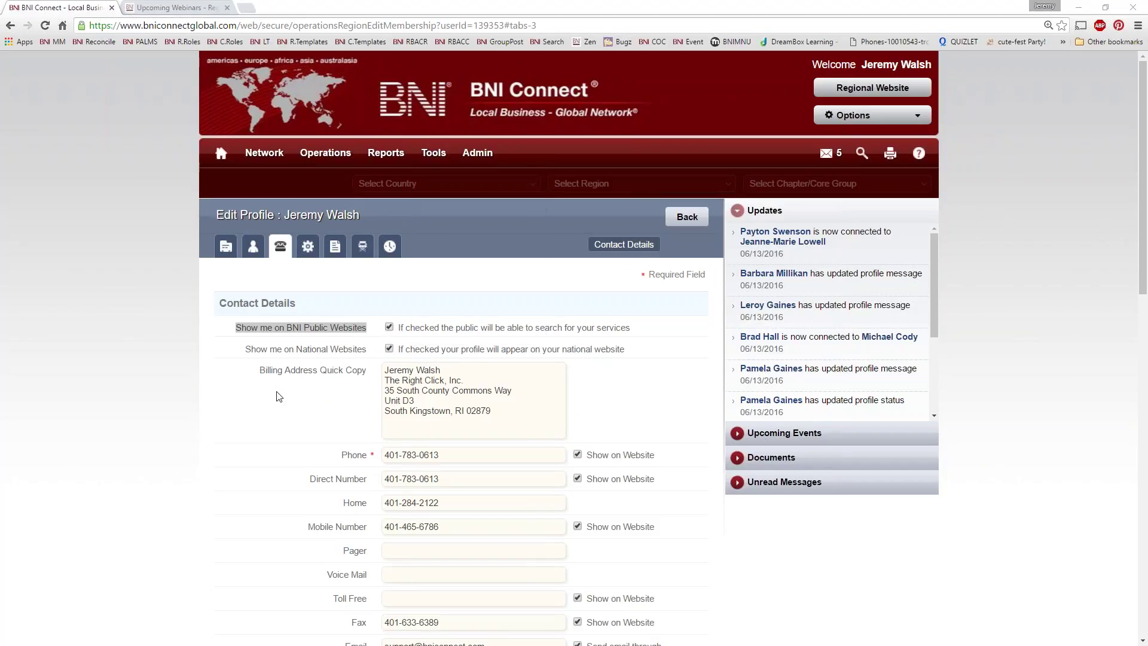
pyautogui.moveTo(245, 351); pyautogui.dragTo(370, 353)
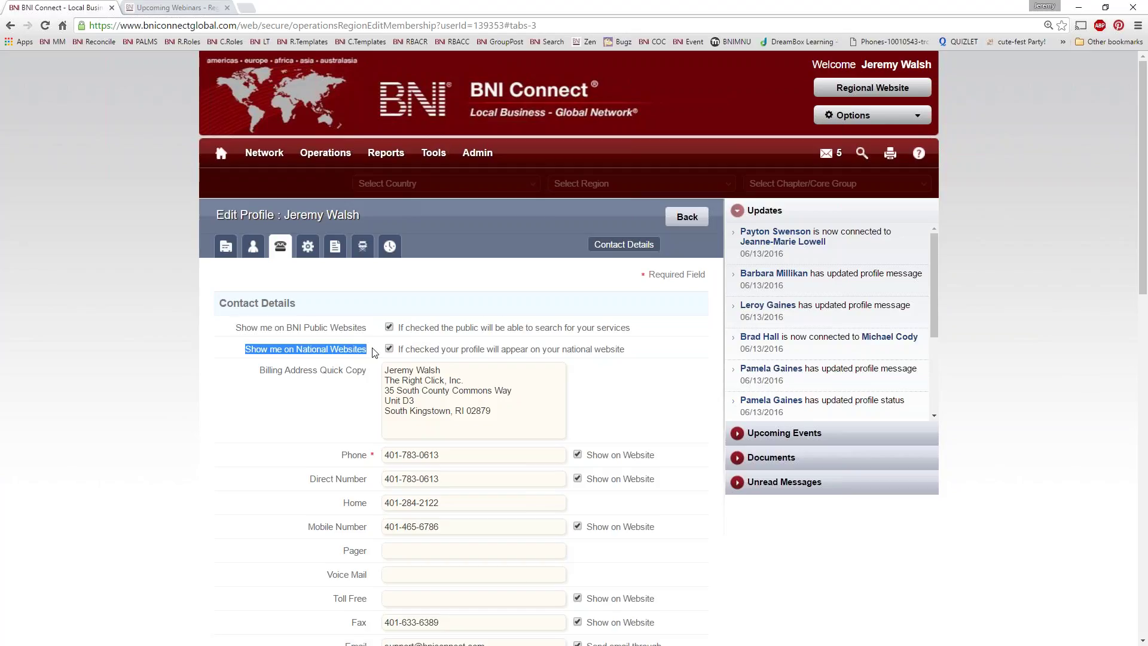
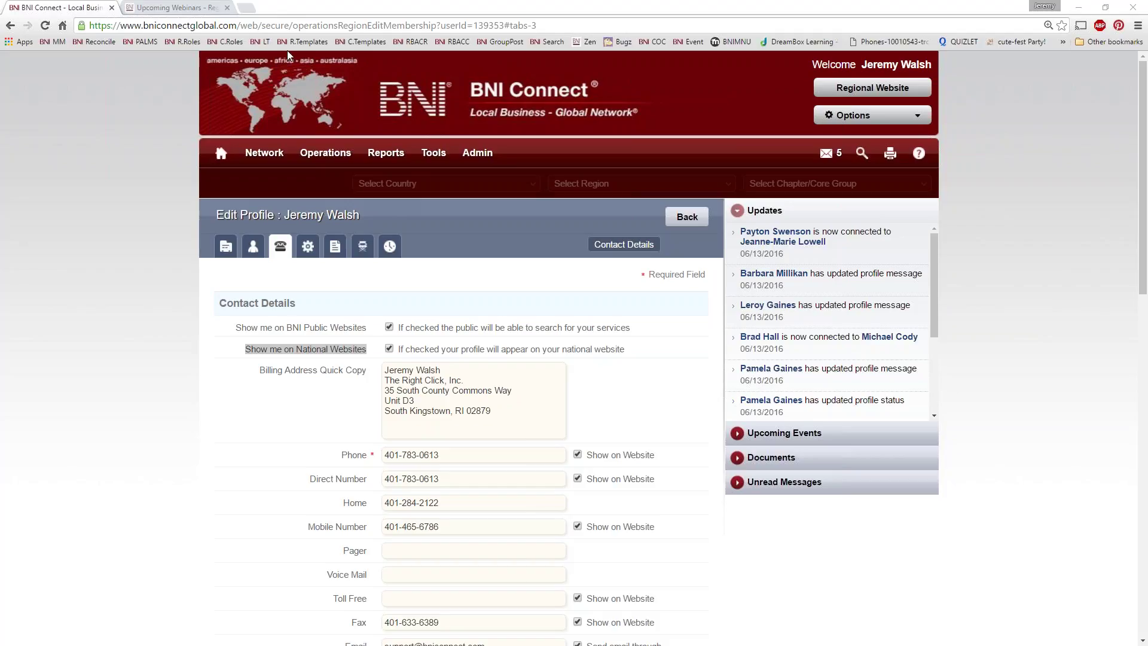
# Step: Open the Main Profile form to find the My Business embed code, then view the Upcoming Webinars article
pyautogui.click(228, 250)
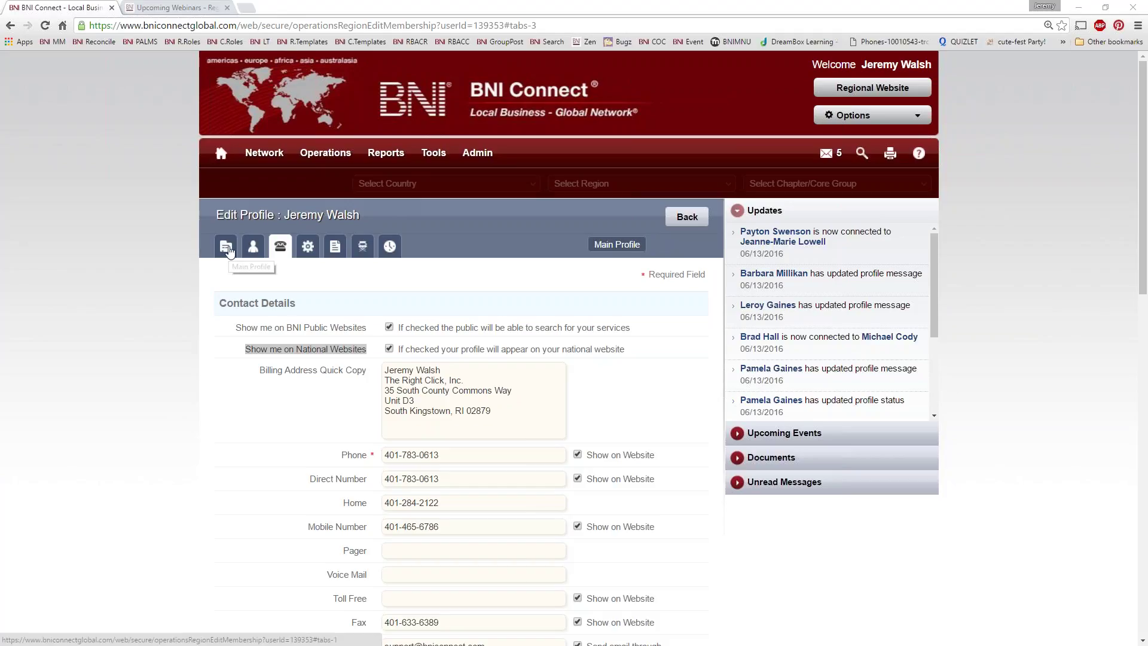
pyautogui.scroll(-4, 409, 381)
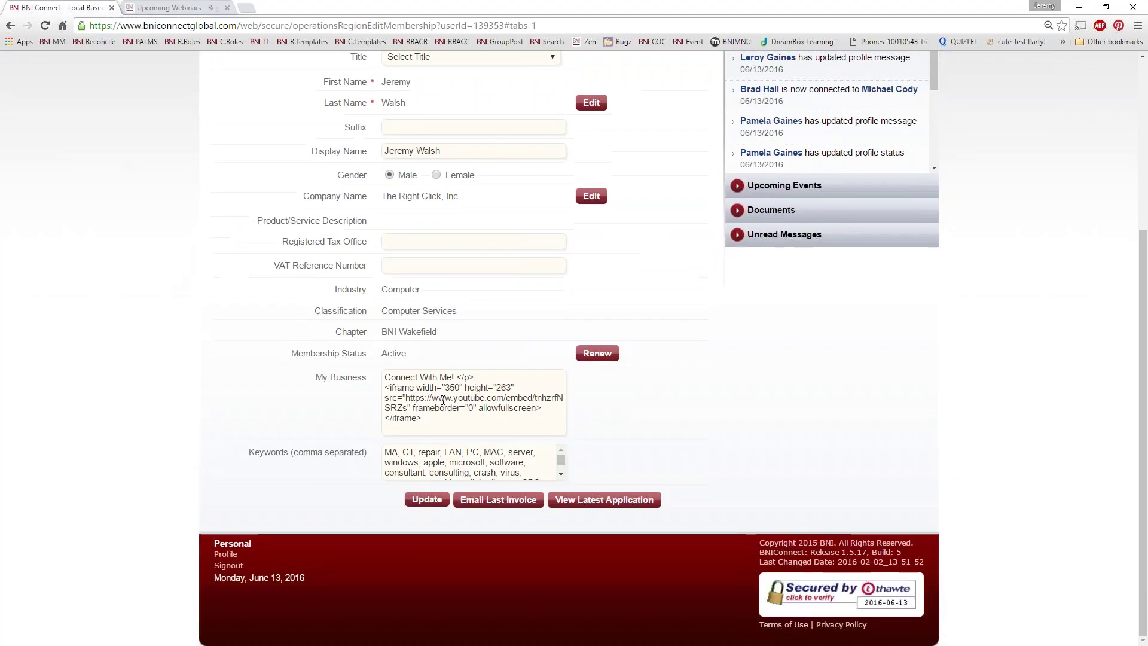
pyautogui.scroll(3, 447, 405)
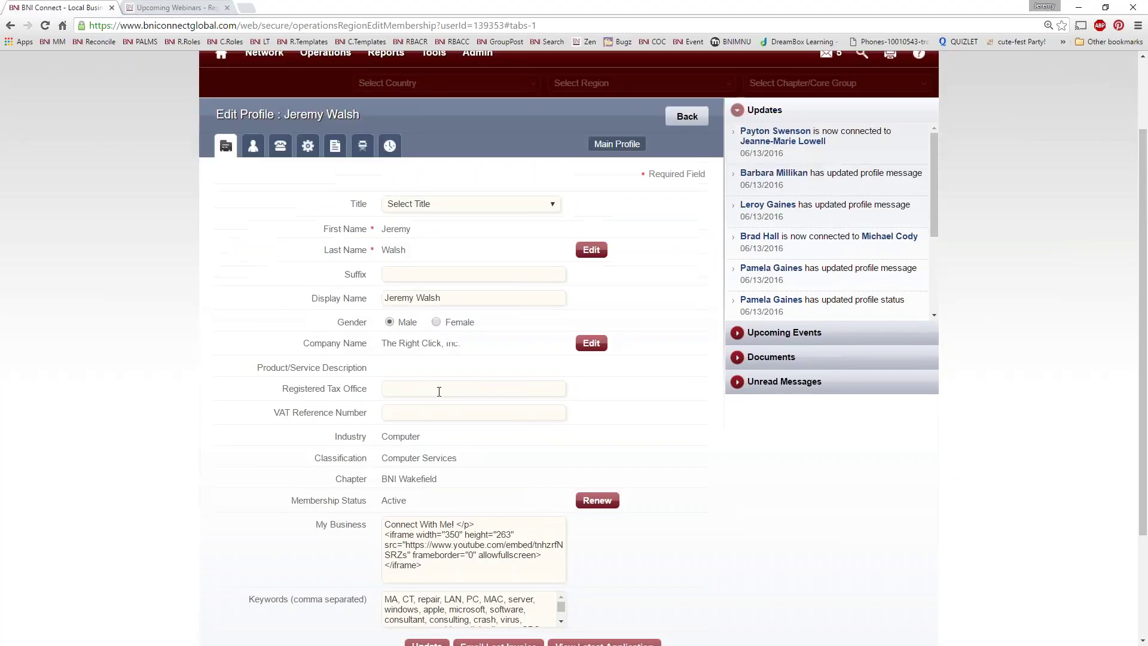
pyautogui.scroll(2, 441, 389)
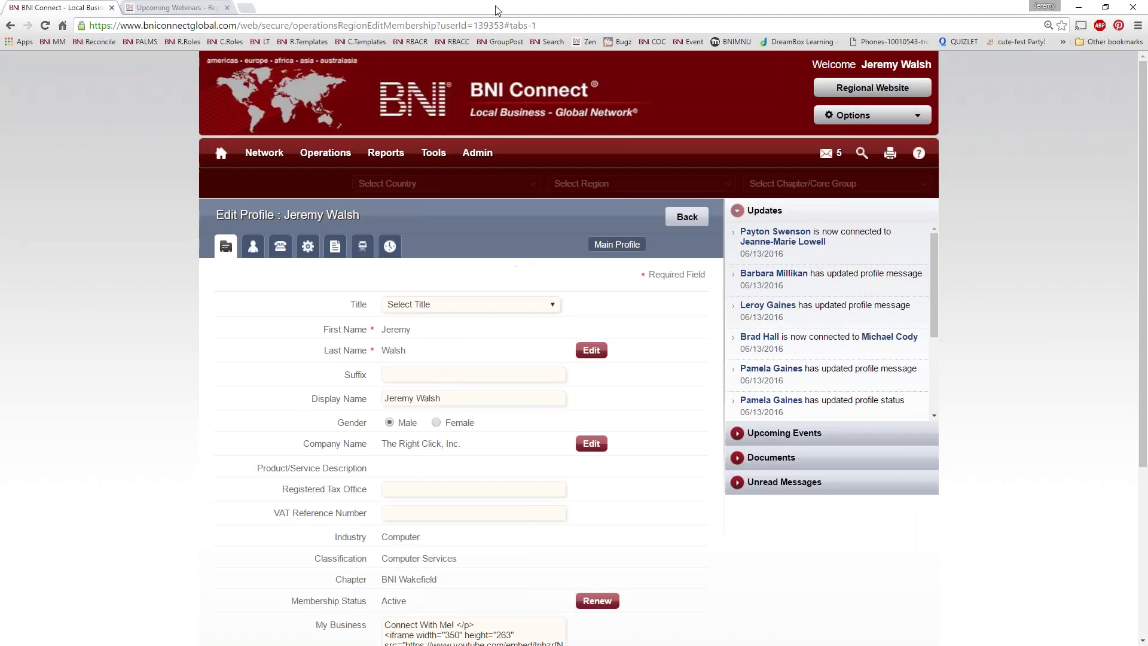
pyautogui.click(158, 9)
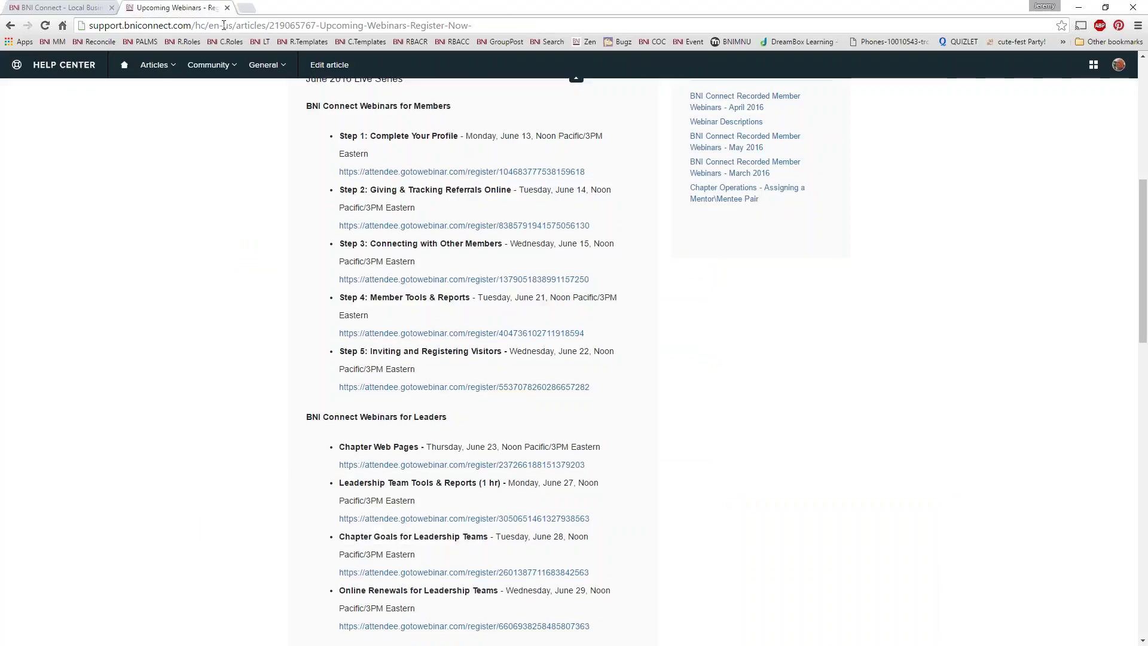
# Step: Load the youtube.com/bniconnectglobal channel and browse its webinar and Education Moments videos
pyautogui.click(184, 25)
pyautogui.write('yout')
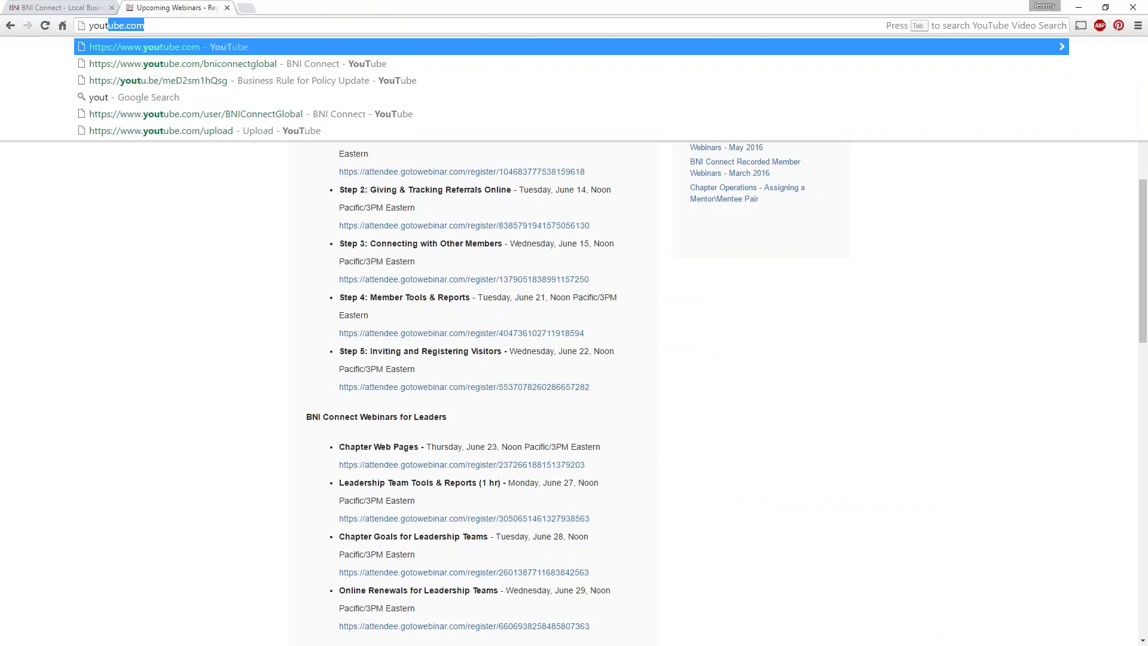
pyautogui.press('Down')
pyautogui.press('Return')
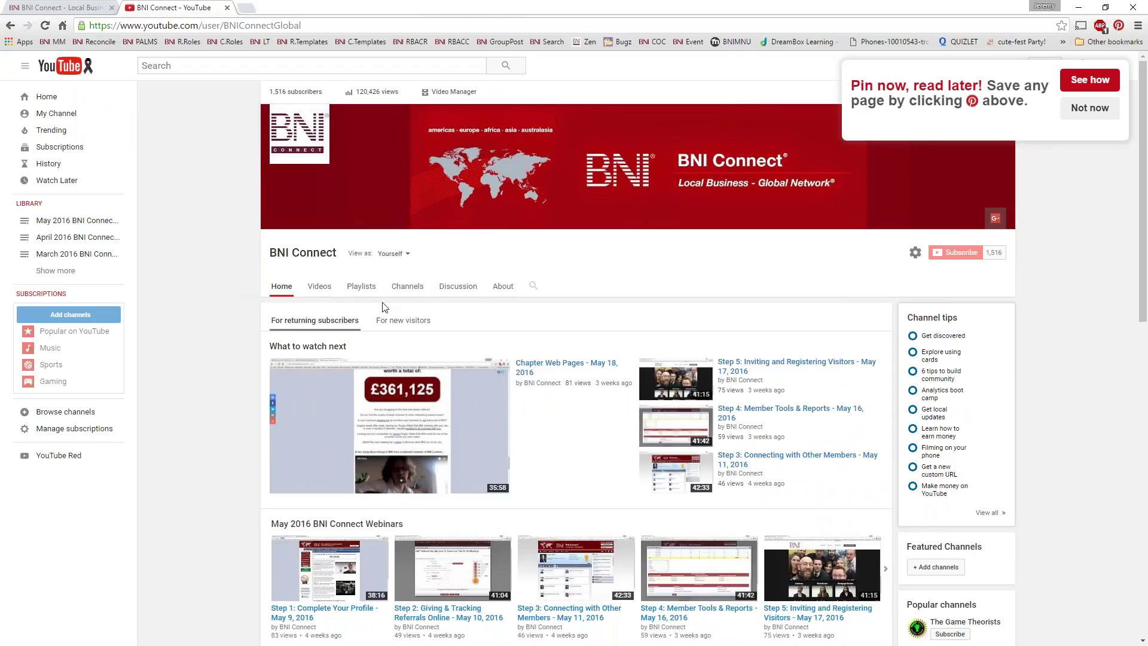
pyautogui.scroll(-4, 398, 284)
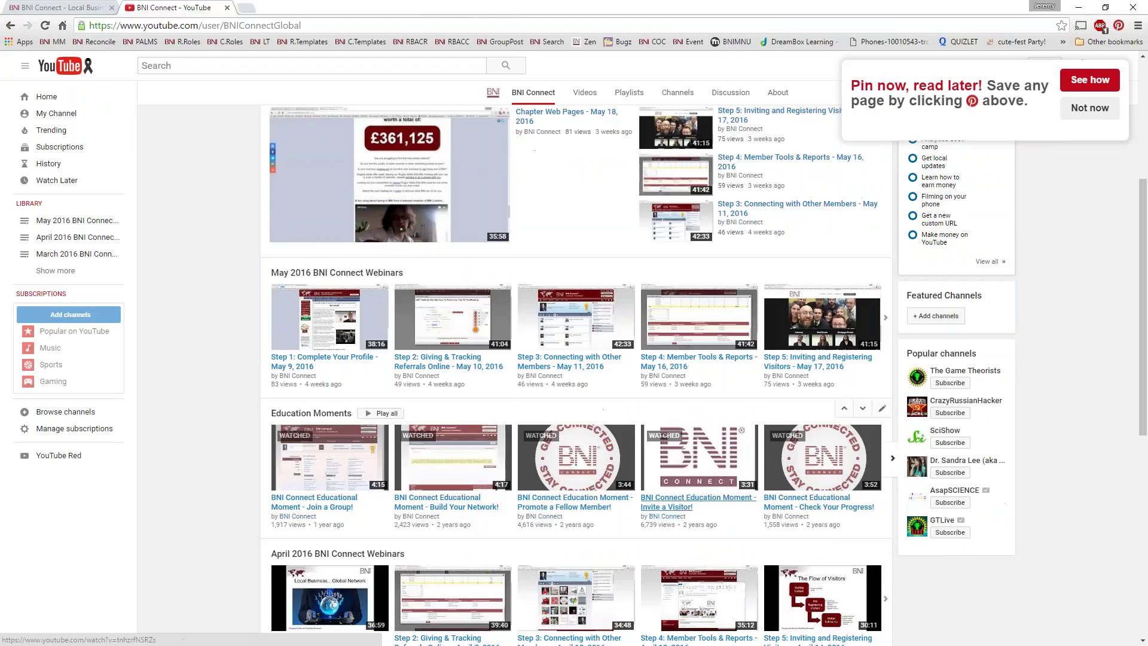
# Step: Open the Promote a Fellow Member! video and pause it
pyautogui.click(605, 454)
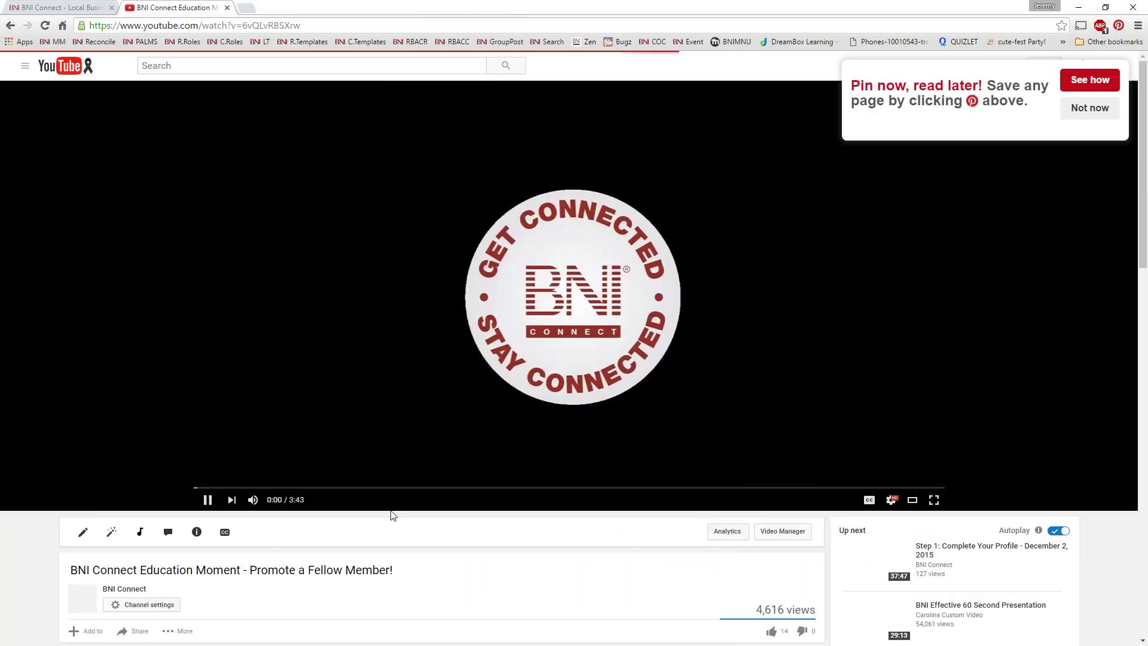
pyautogui.click(293, 449)
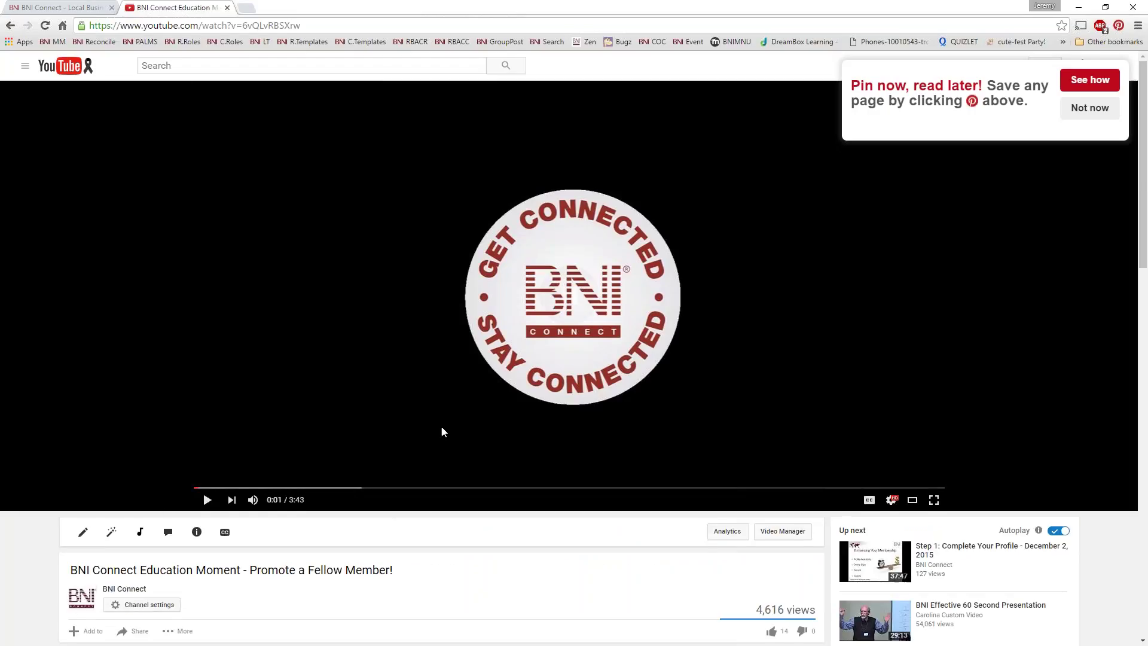
pyautogui.scroll(-3, 442, 428)
pyautogui.scroll(-3, 444, 432)
pyautogui.scroll(1, 443, 431)
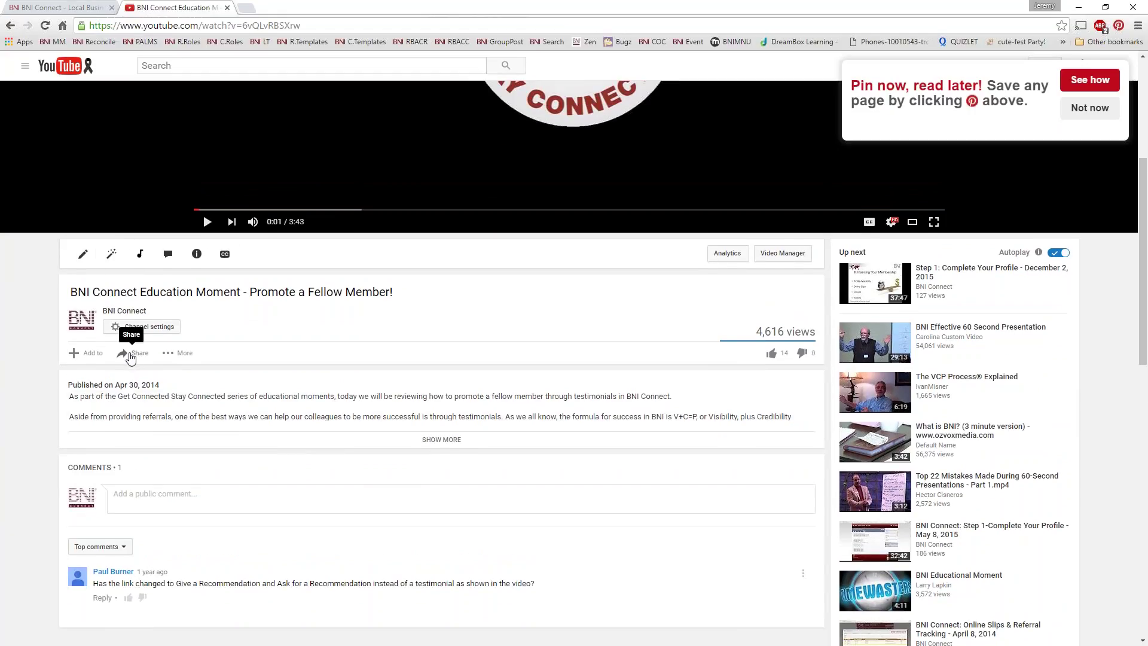
# Step: Bring up the video's share options, select the youtu.be link, and show the embed iframe code
pyautogui.click(132, 358)
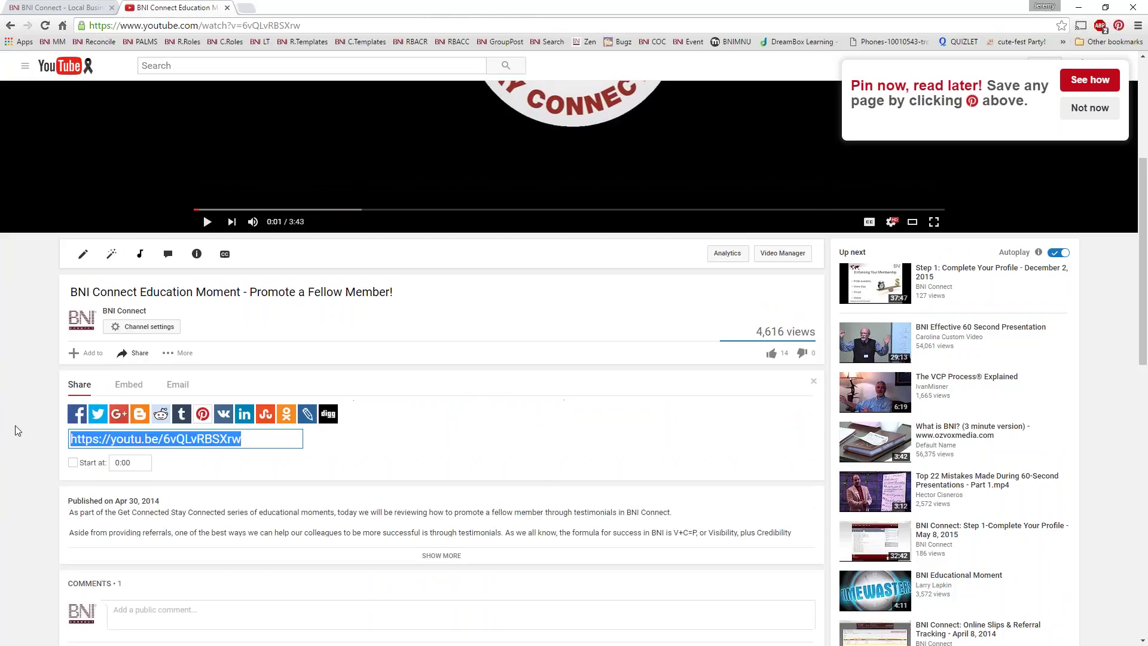
pyautogui.click(257, 439)
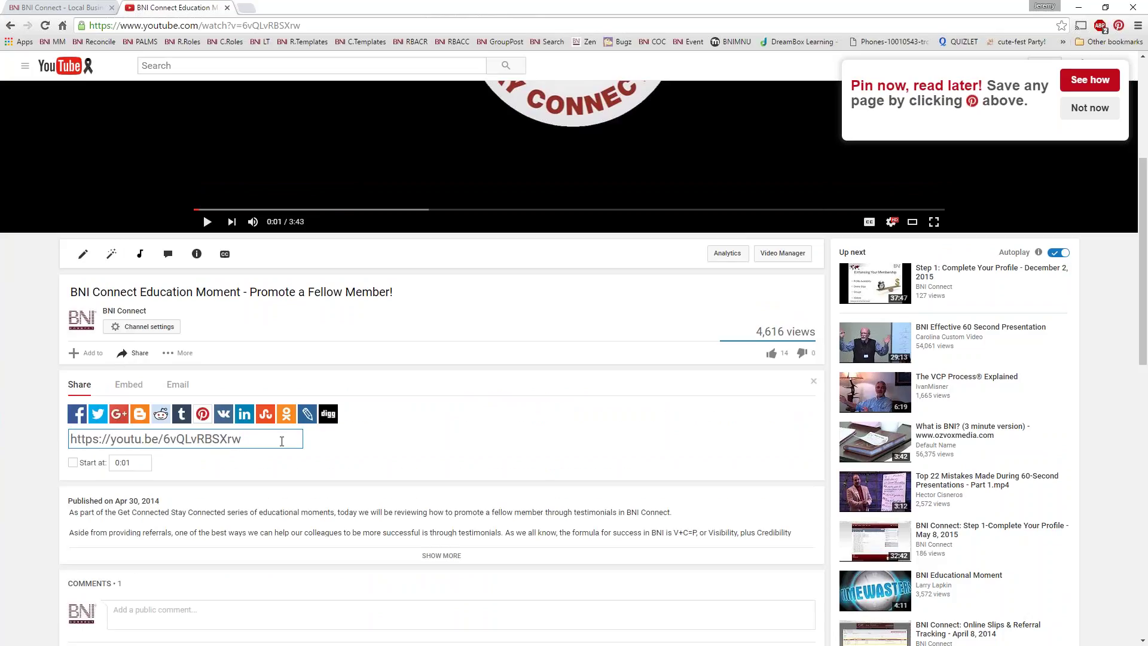
pyautogui.moveTo(281, 441); pyautogui.dragTo(69, 441)
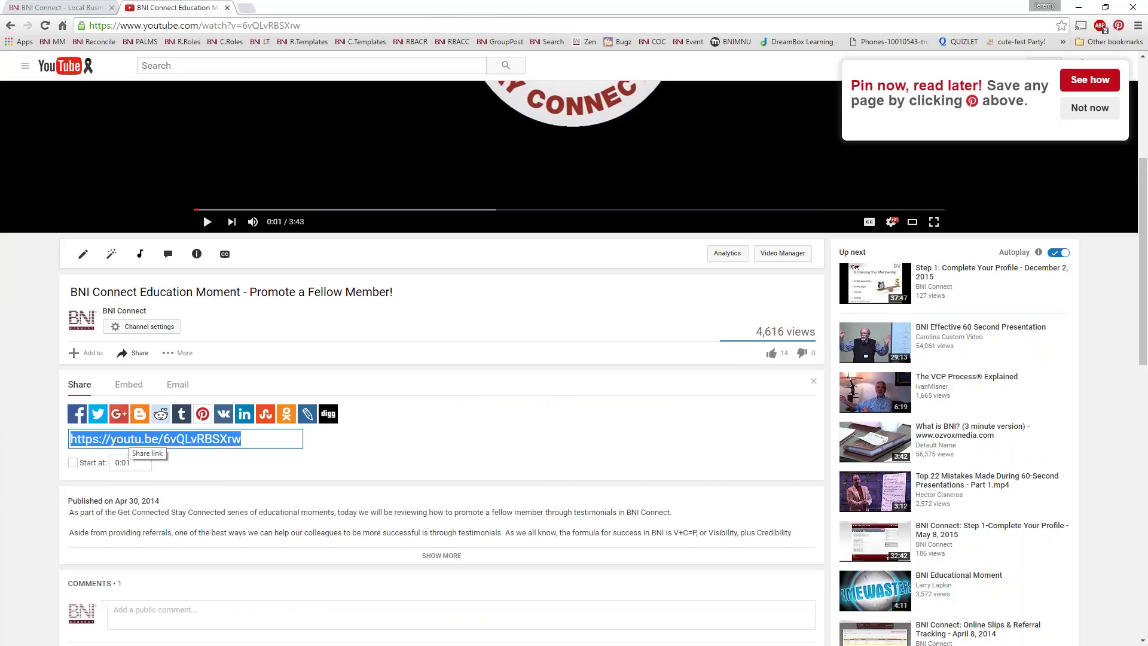
pyautogui.click(128, 384)
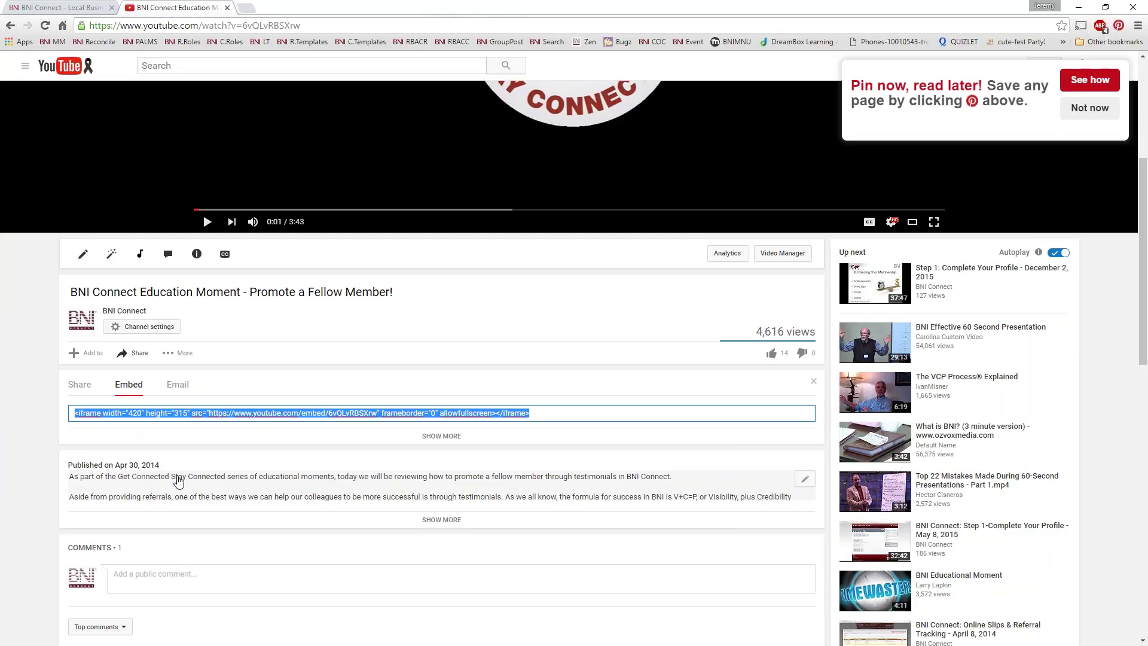
# Step: Copy the default embed code and highlight its width and height values
pyautogui.rightClick(204, 421)
pyautogui.click(227, 443)
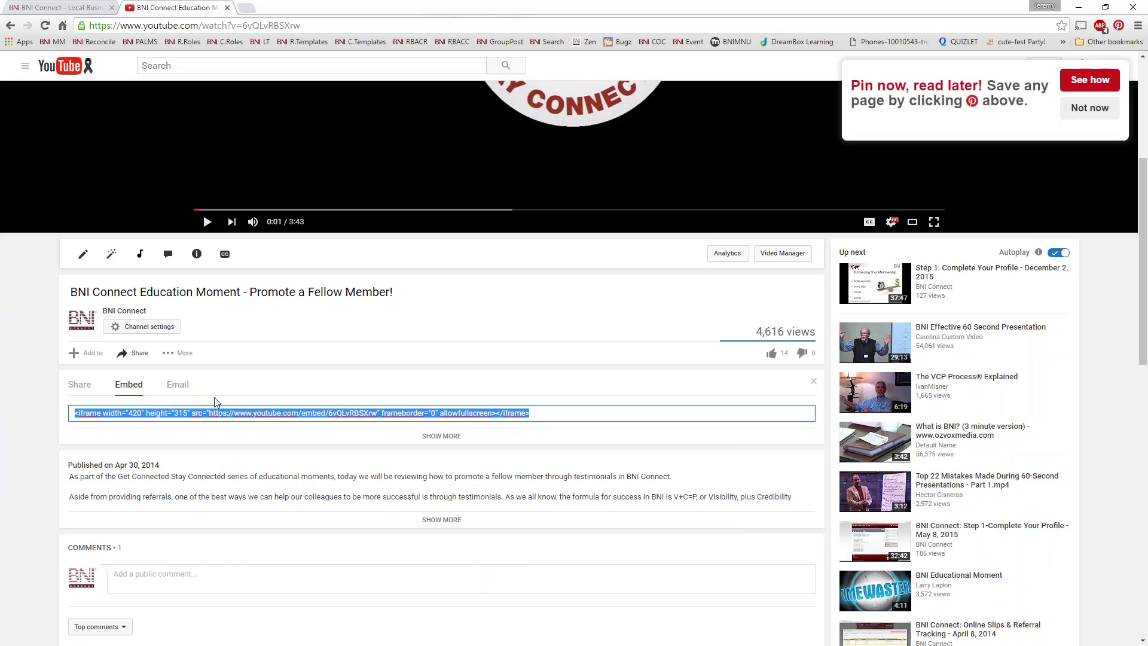
pyautogui.click(135, 418)
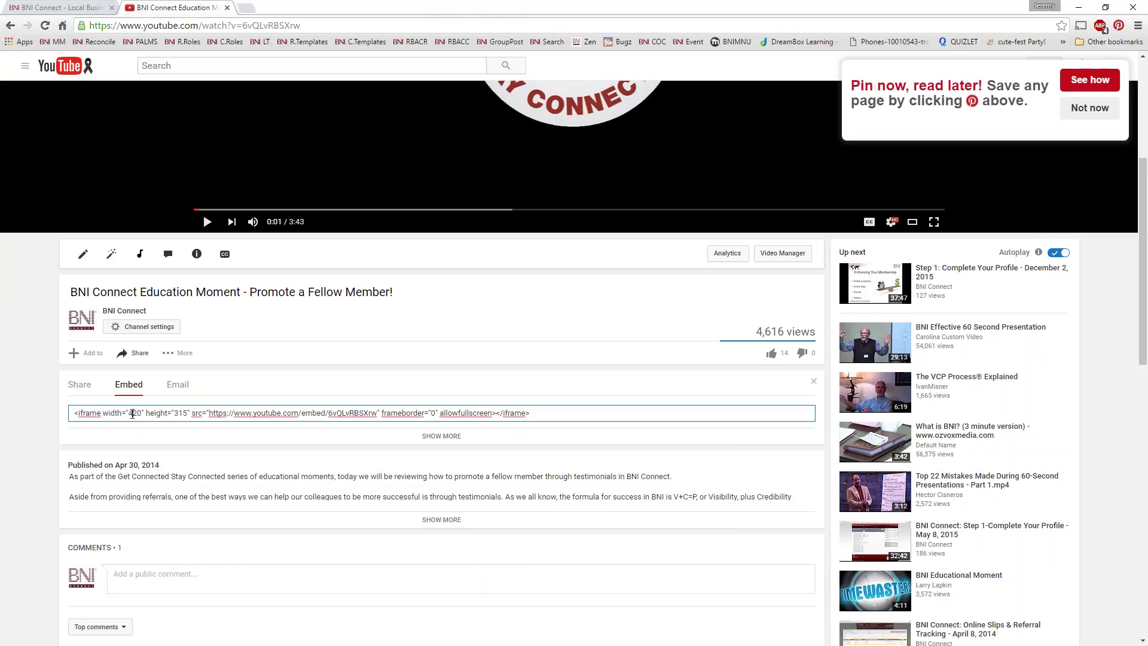
pyautogui.scroll(3, 389, 357)
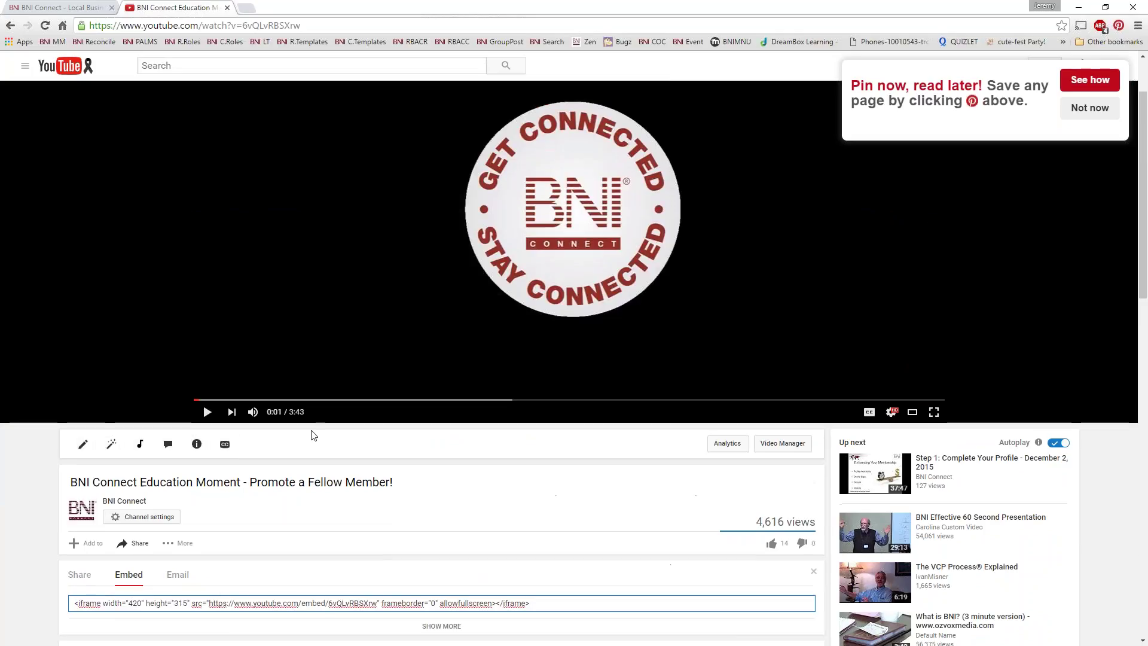
pyautogui.scroll(-3, 313, 435)
pyautogui.moveTo(128, 442); pyautogui.dragTo(178, 437)
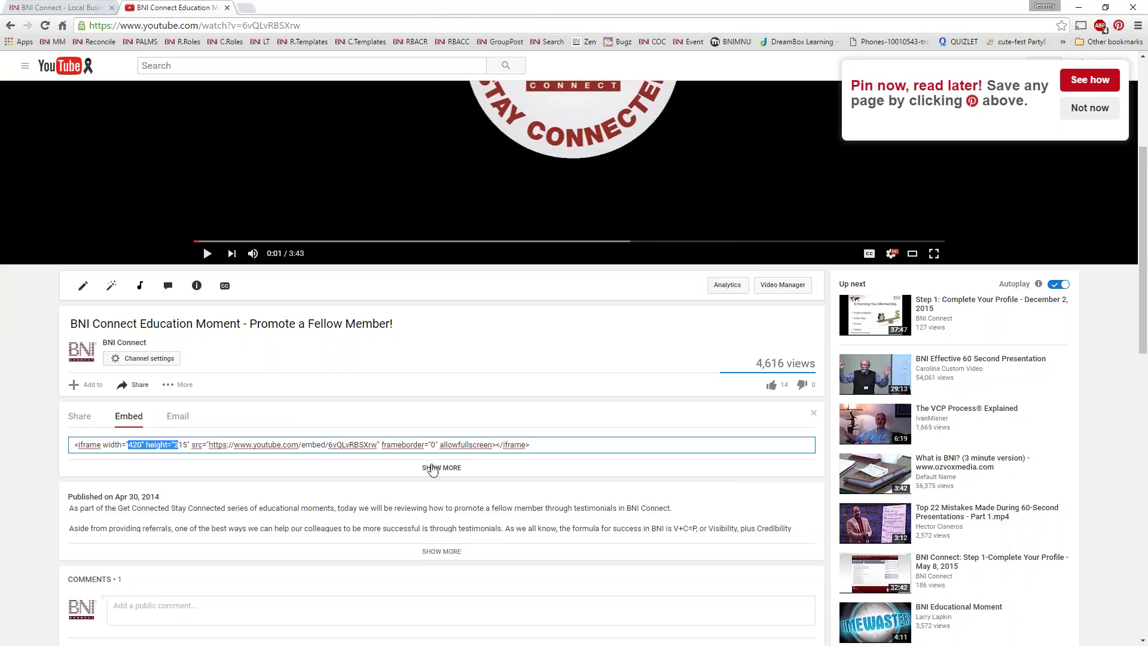
# Step: Set a custom embed size of 300 × 225 and select the updated embed code
pyautogui.click(437, 468)
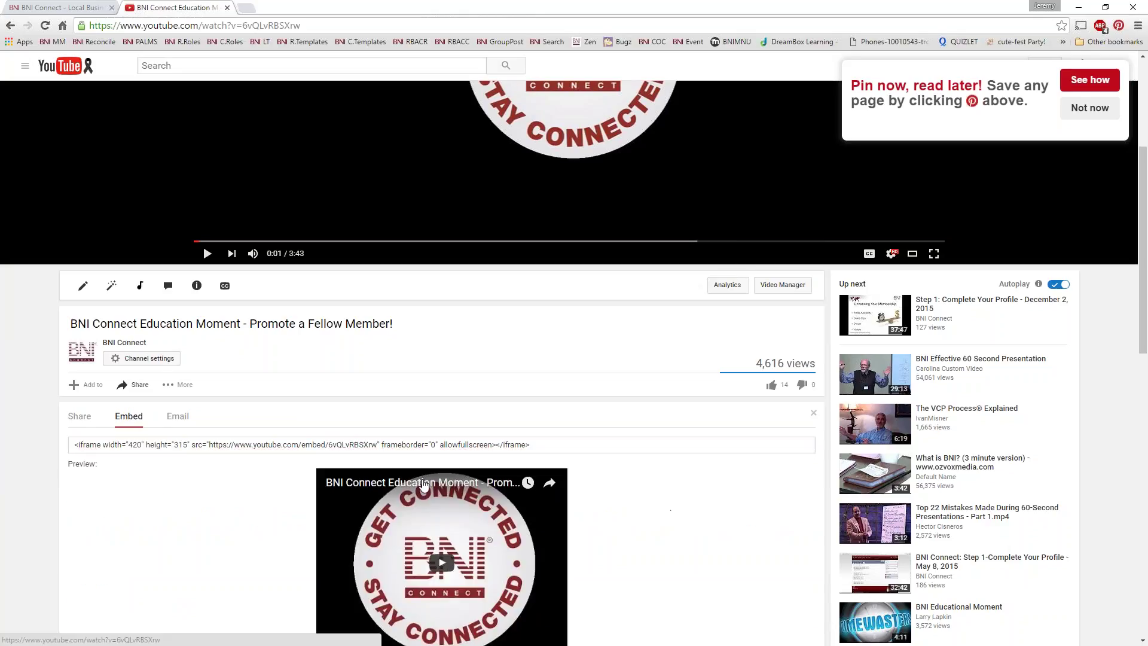
pyautogui.scroll(-6, 363, 469)
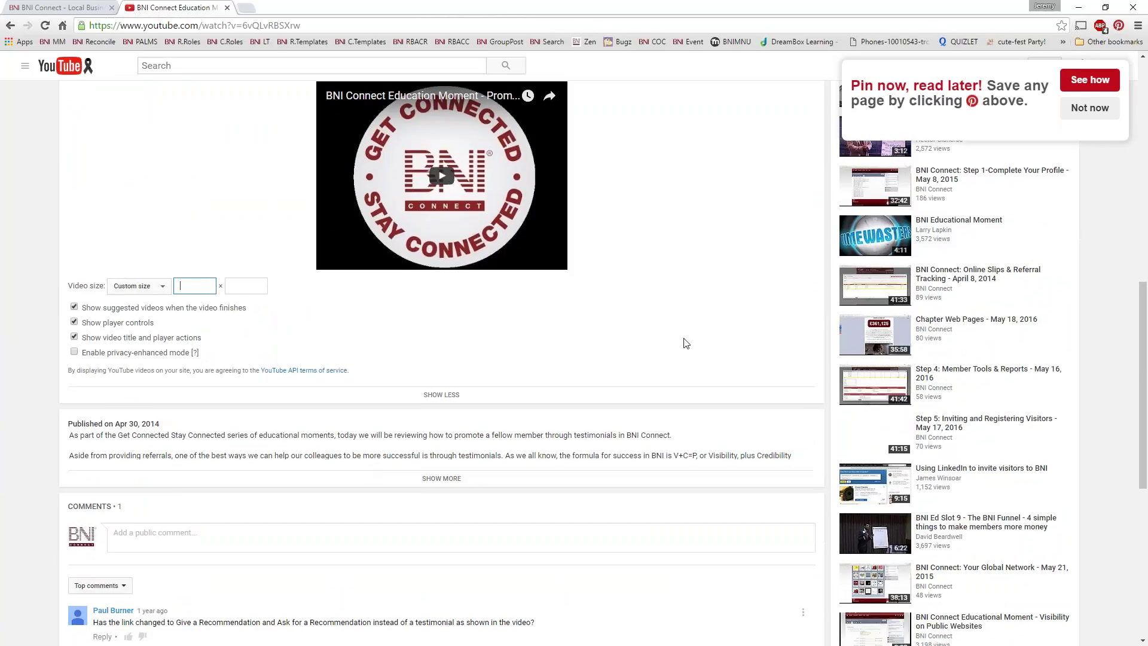
pyautogui.write('310')
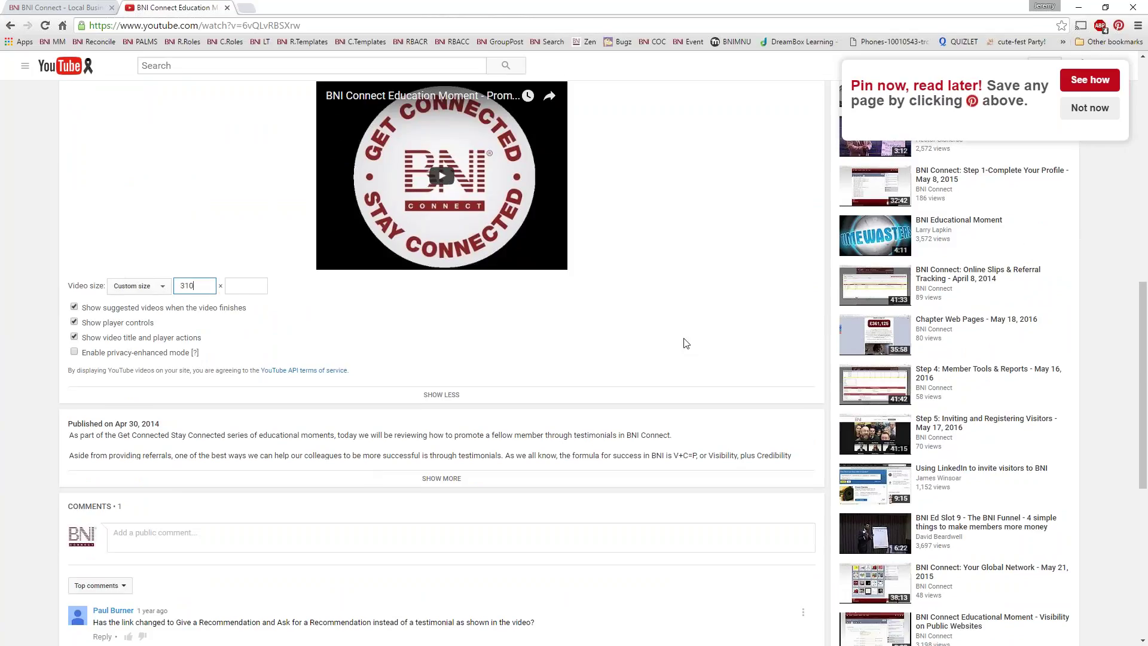
pyautogui.press('BackSpace')
pyautogui.write('0')
pyautogui.press('Tab')
pyautogui.scroll(5, 711, 275)
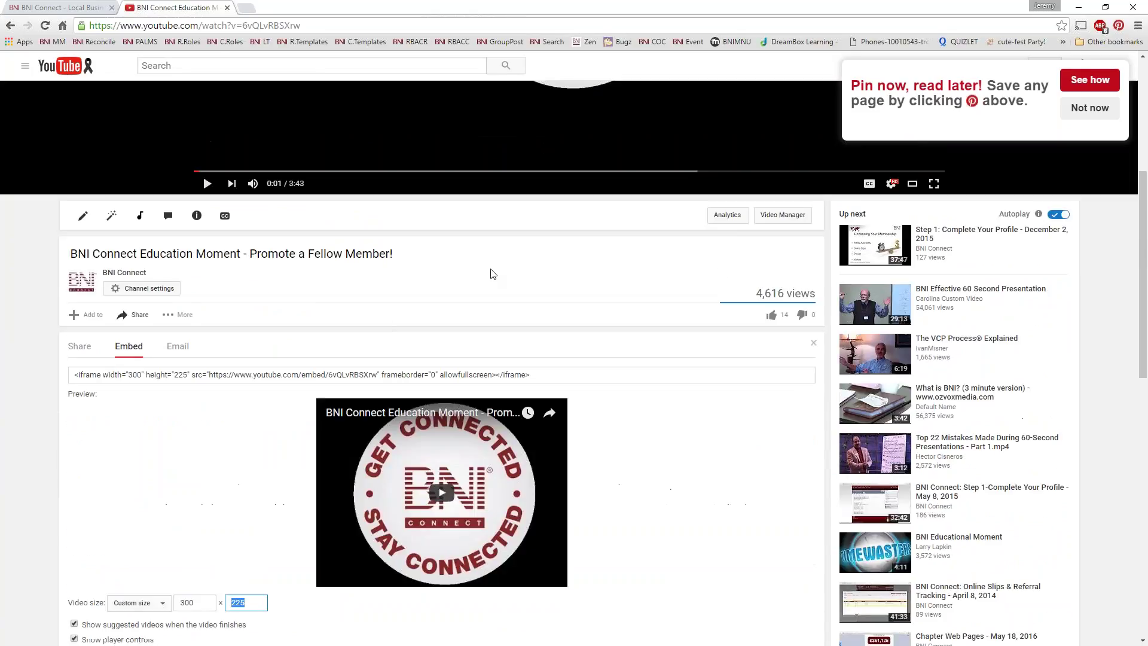
pyautogui.click(131, 377)
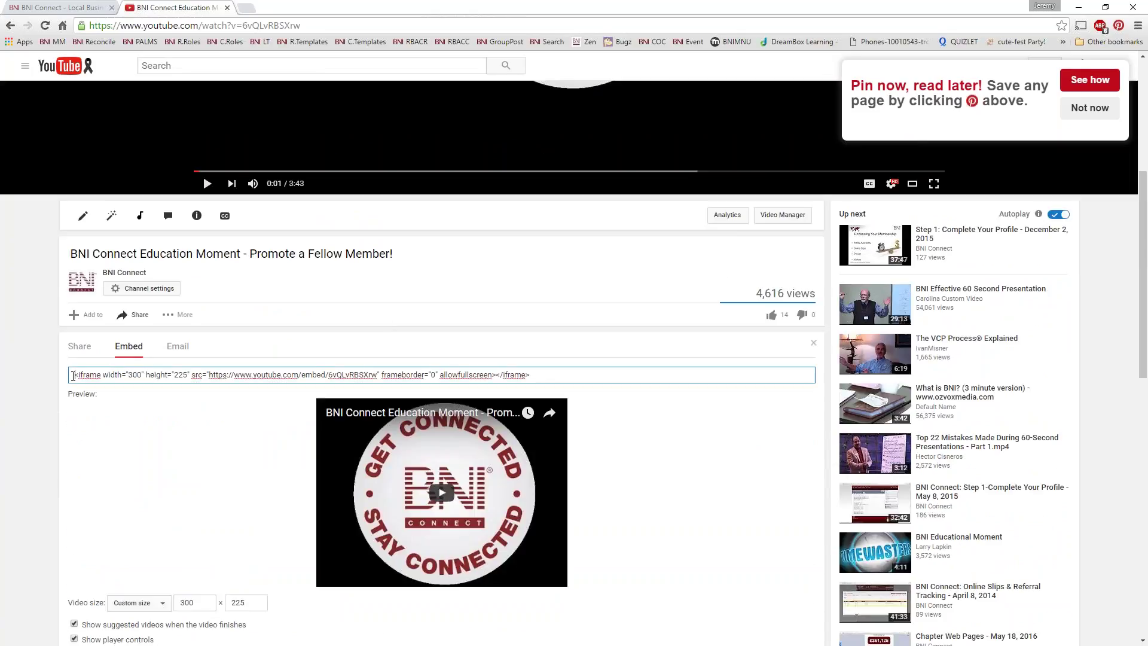
pyautogui.moveTo(73, 375); pyautogui.dragTo(531, 375)
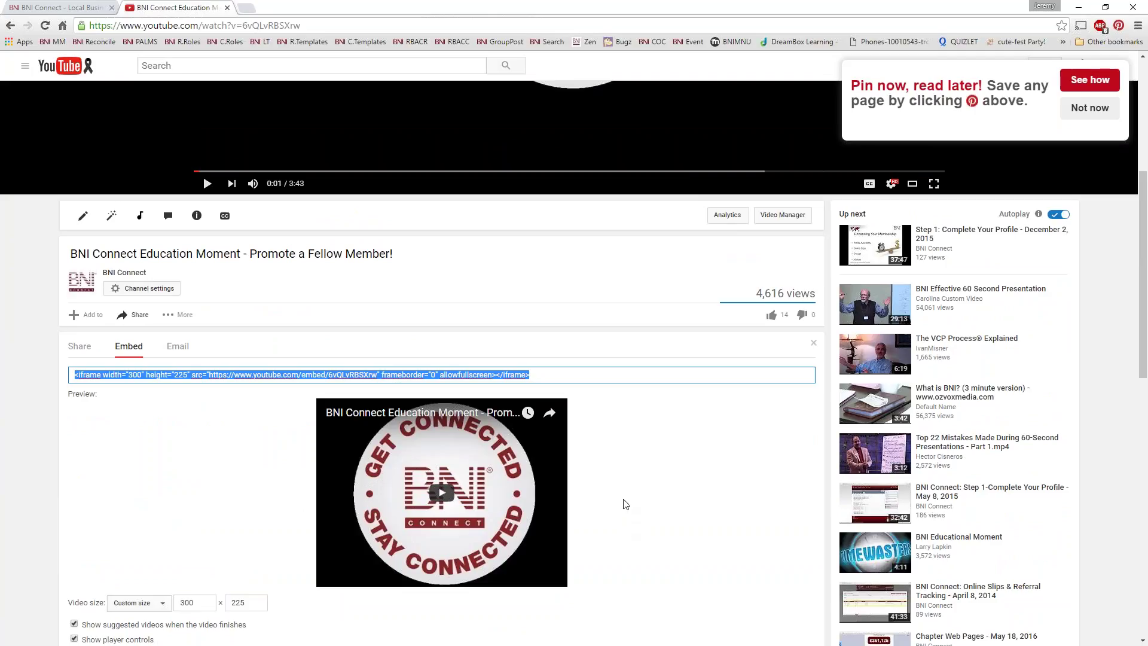
pyautogui.click(66, 11)
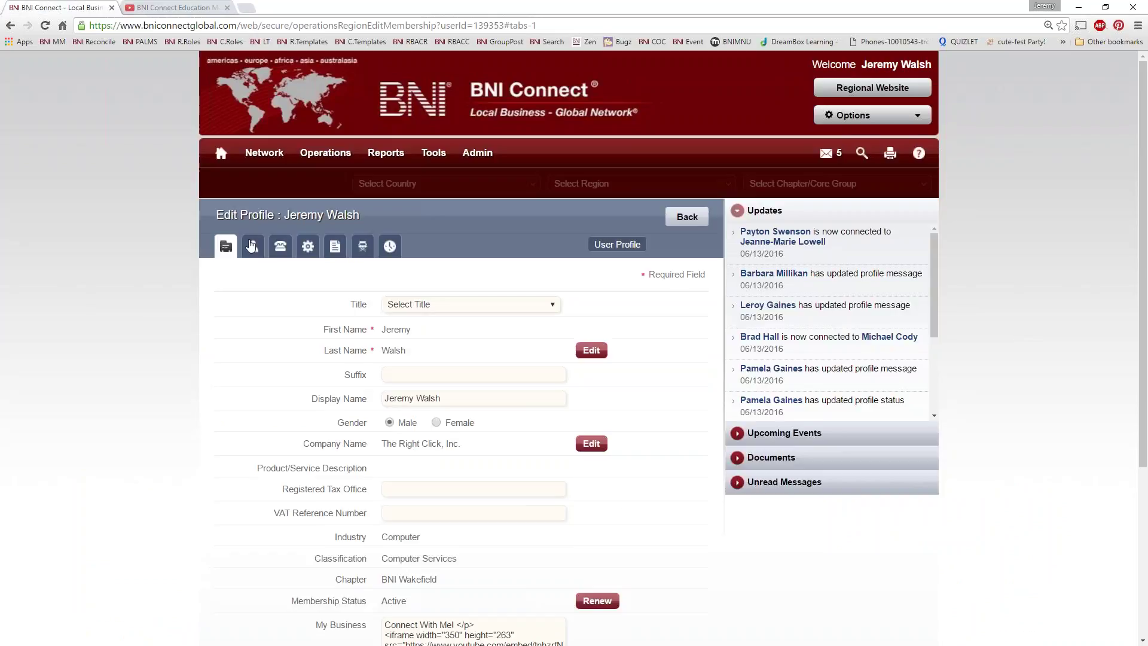
# Step: Replace the old My Business embed code with the 300 × 225 iframe, save, and open the profile
pyautogui.scroll(-5, 383, 391)
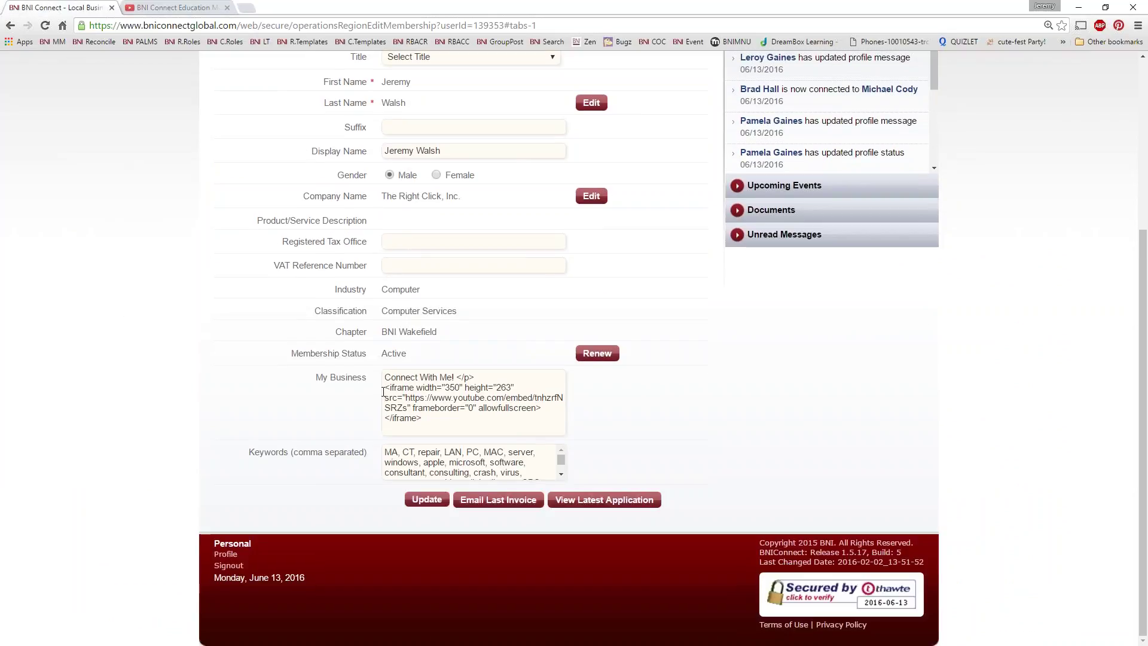
pyautogui.moveTo(383, 391); pyautogui.dragTo(428, 430)
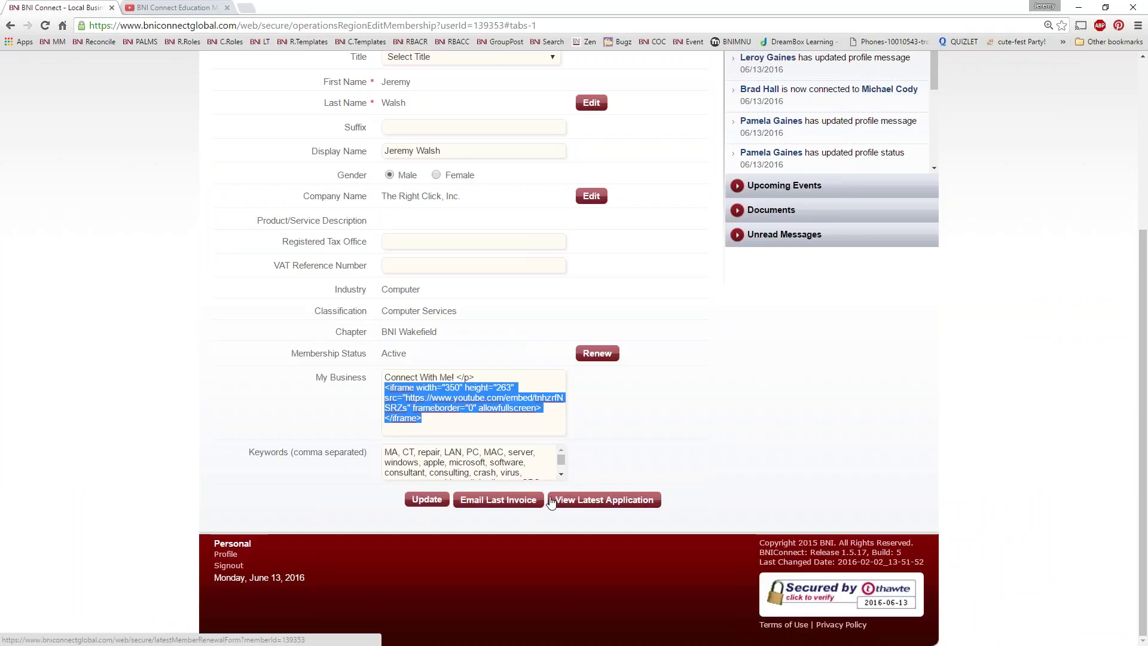
pyautogui.hotkey('ctrl', 'v')
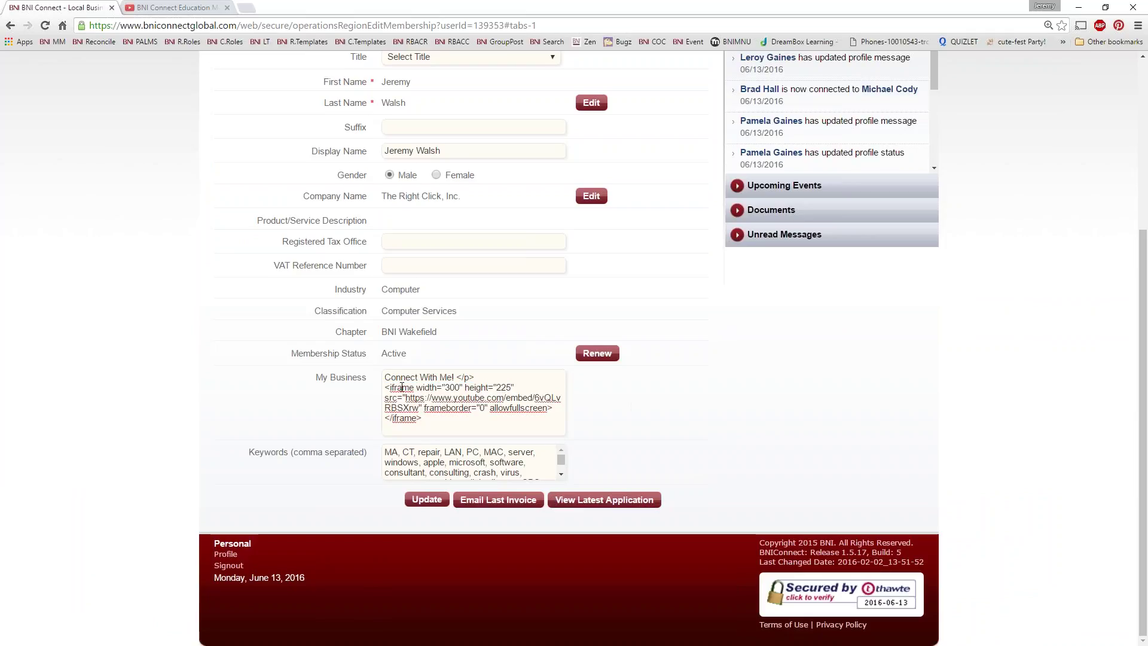
pyautogui.click(425, 499)
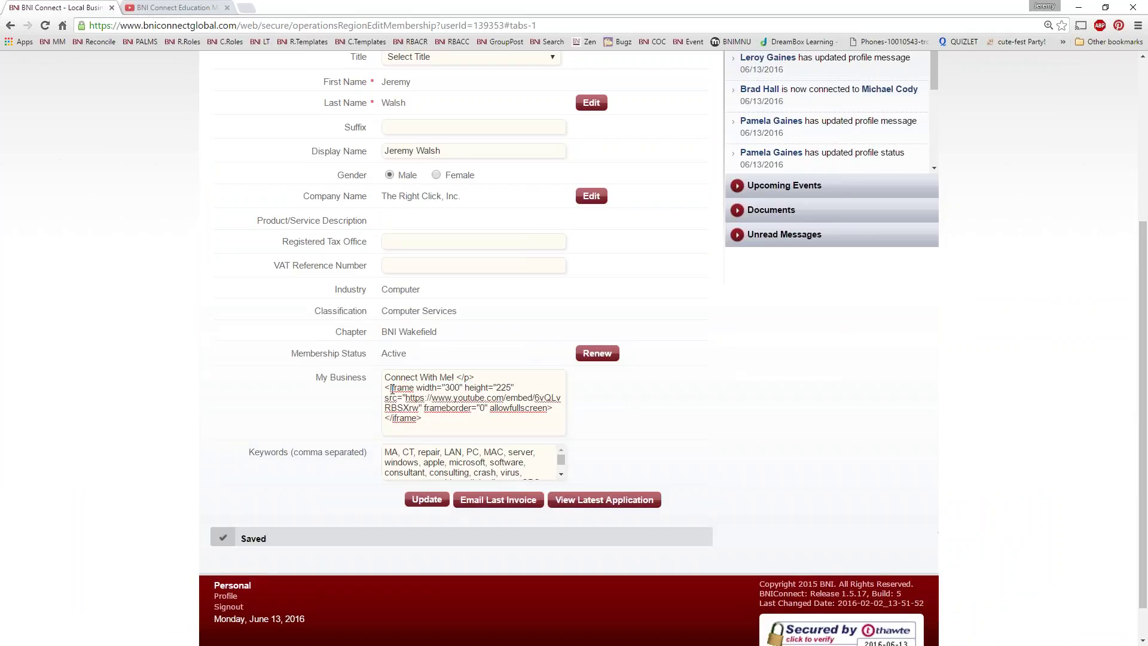
pyautogui.scroll(-1, 232, 498)
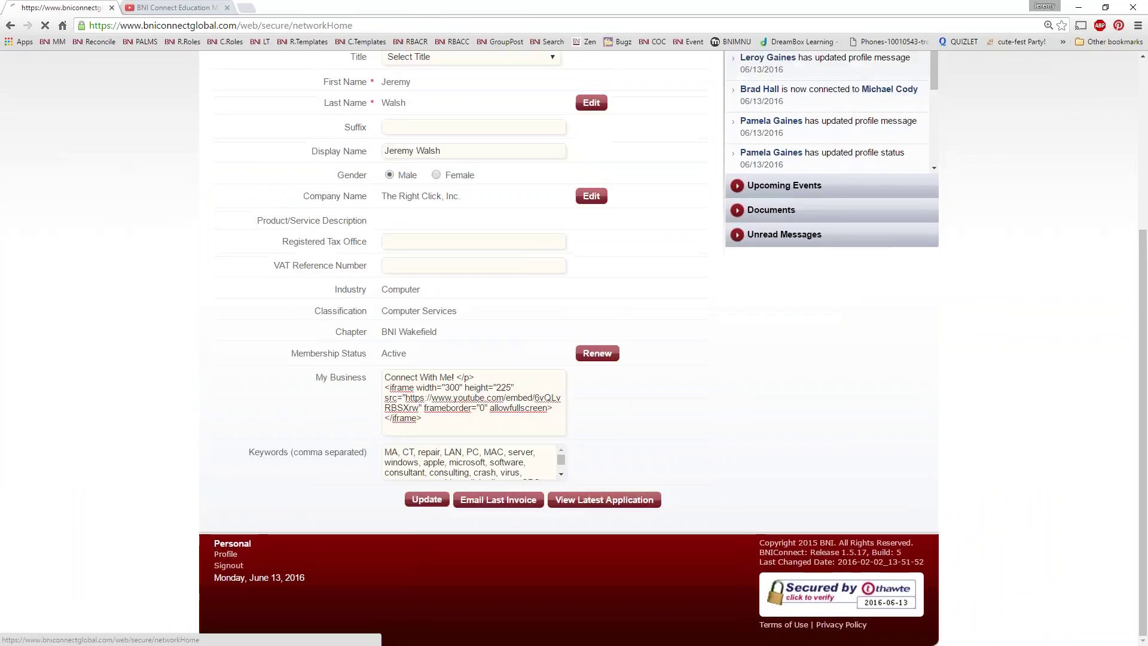
pyautogui.click(226, 551)
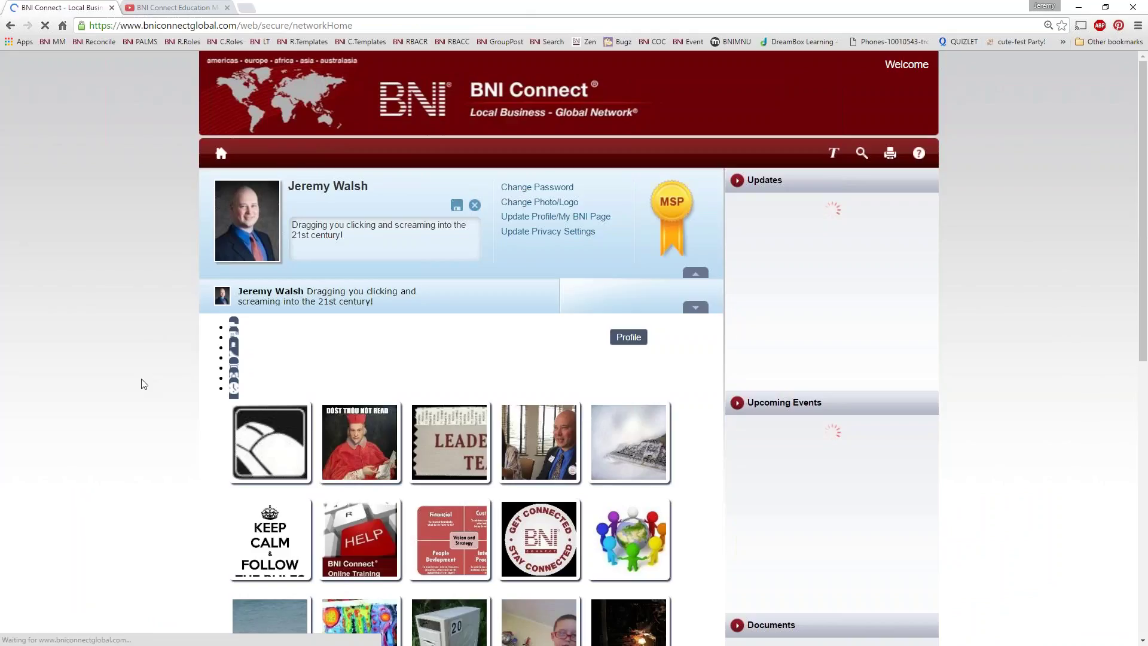
# Step: Check the embedded BNI Connect Education video on the profile, then go to the home dashboard
pyautogui.scroll(-4, 636, 479)
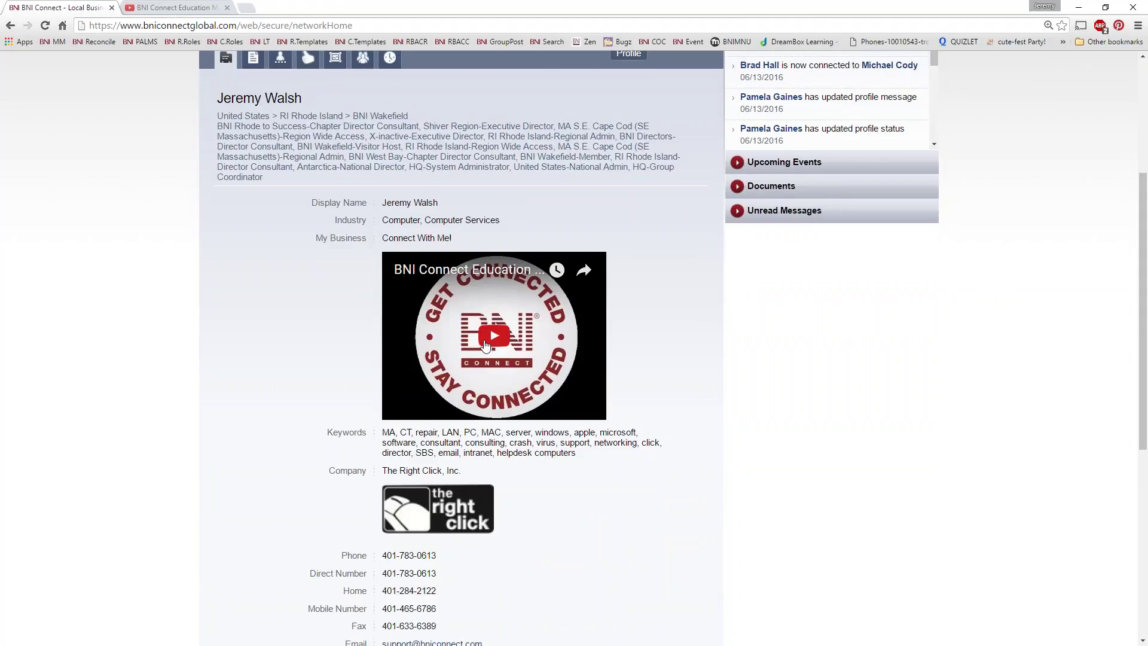
pyautogui.scroll(4, 483, 347)
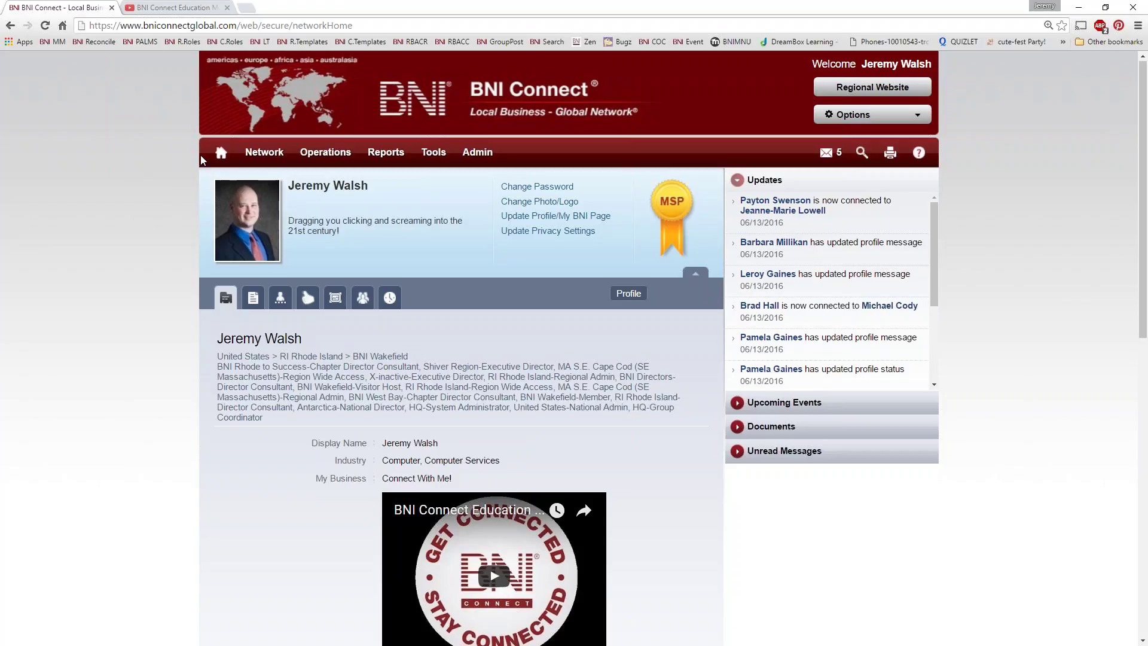
pyautogui.click(221, 153)
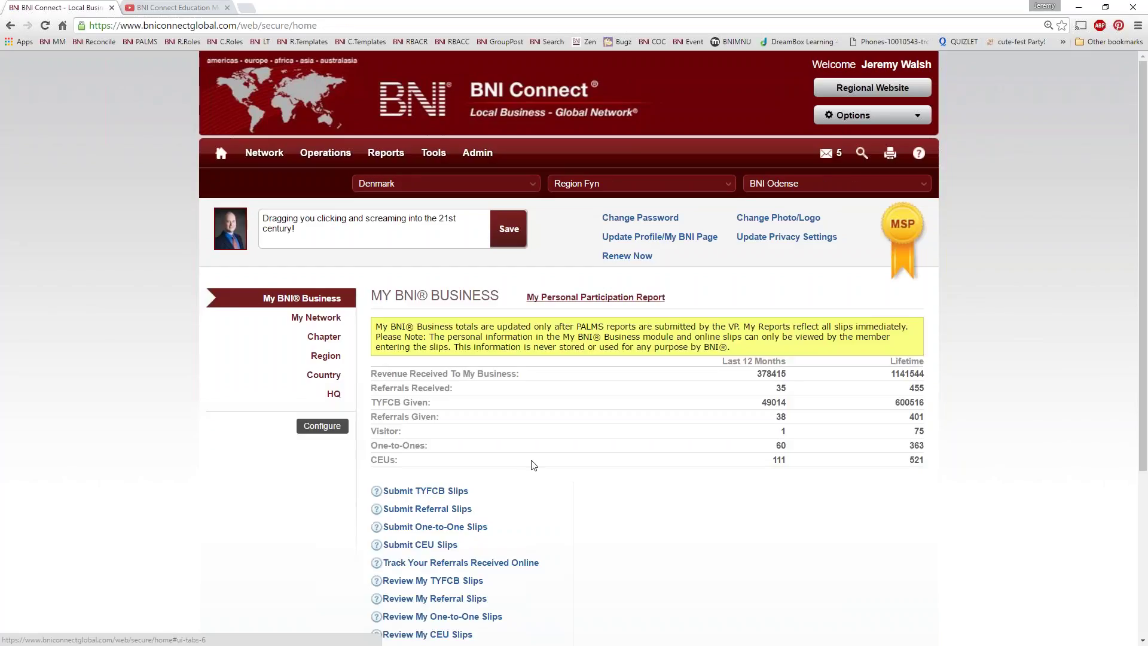
# Step: Submit a CEU slip with QTY Earned 1 for the 5 Podcasts / BNI Webinar course
pyautogui.click(398, 544)
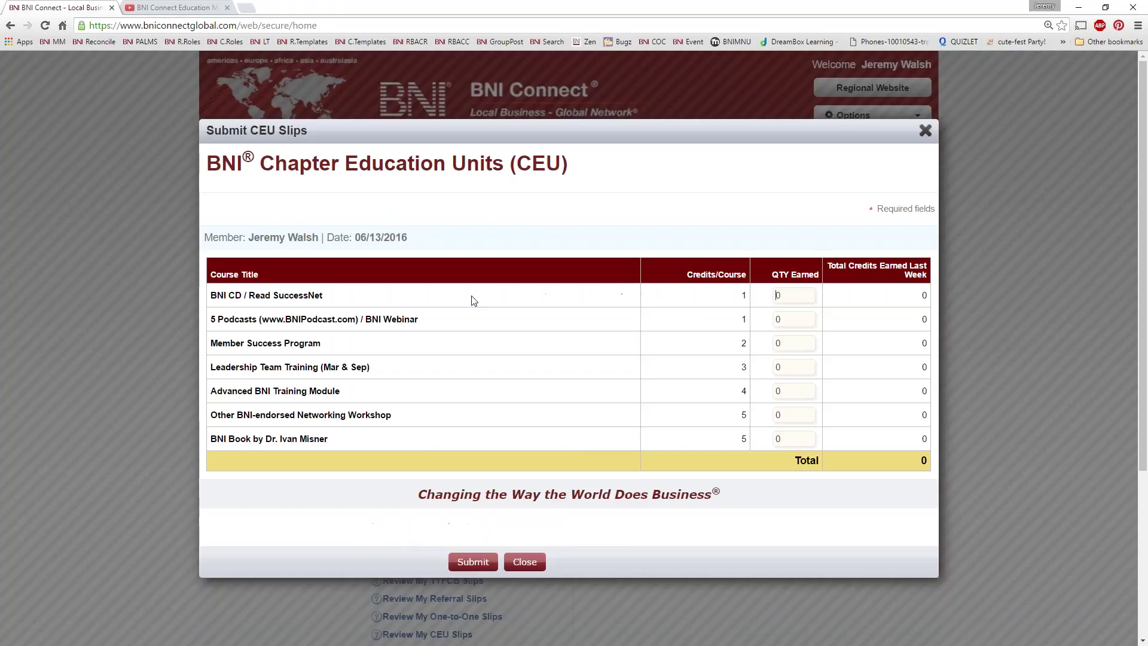
pyautogui.moveTo(423, 326); pyautogui.dragTo(211, 320)
pyautogui.doubleClick(793, 320)
pyautogui.write('1')
pyautogui.click(488, 565)
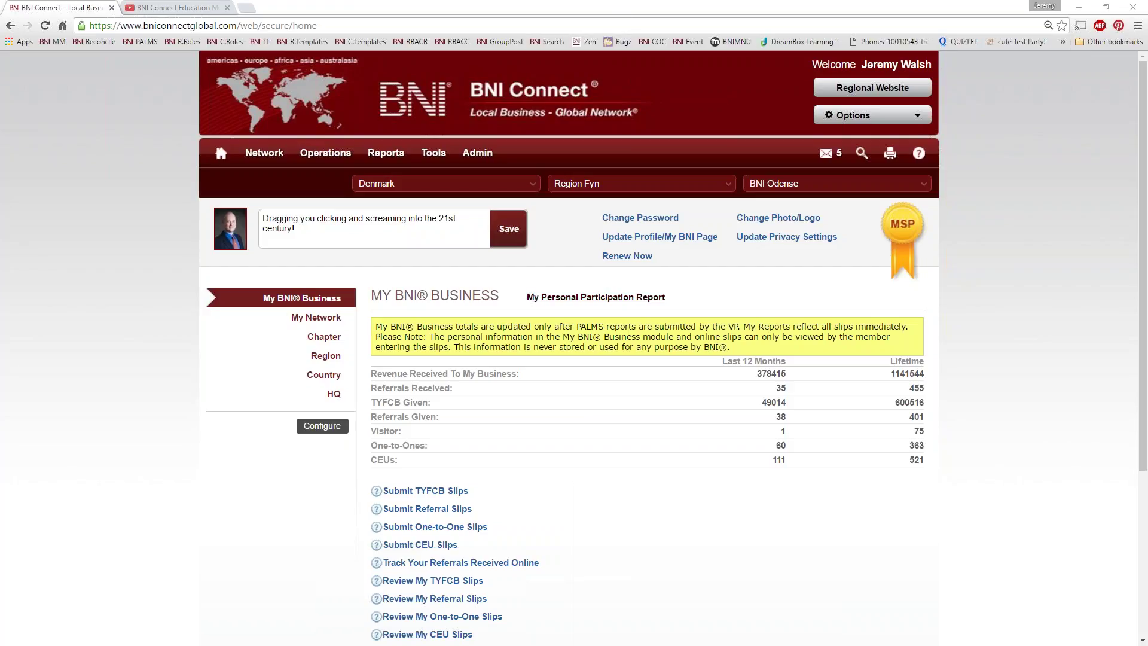
# Step: Open Update Profile/My BNI Page to edit the member's profile
pyautogui.click(622, 238)
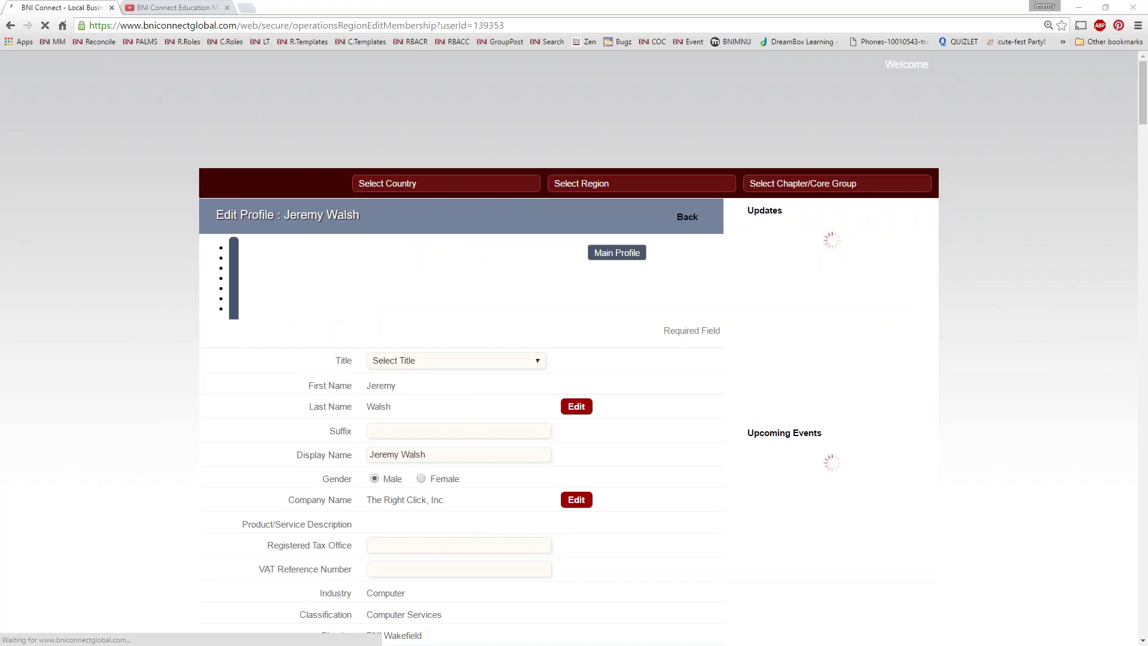
pyautogui.scroll(-4, 574, 346)
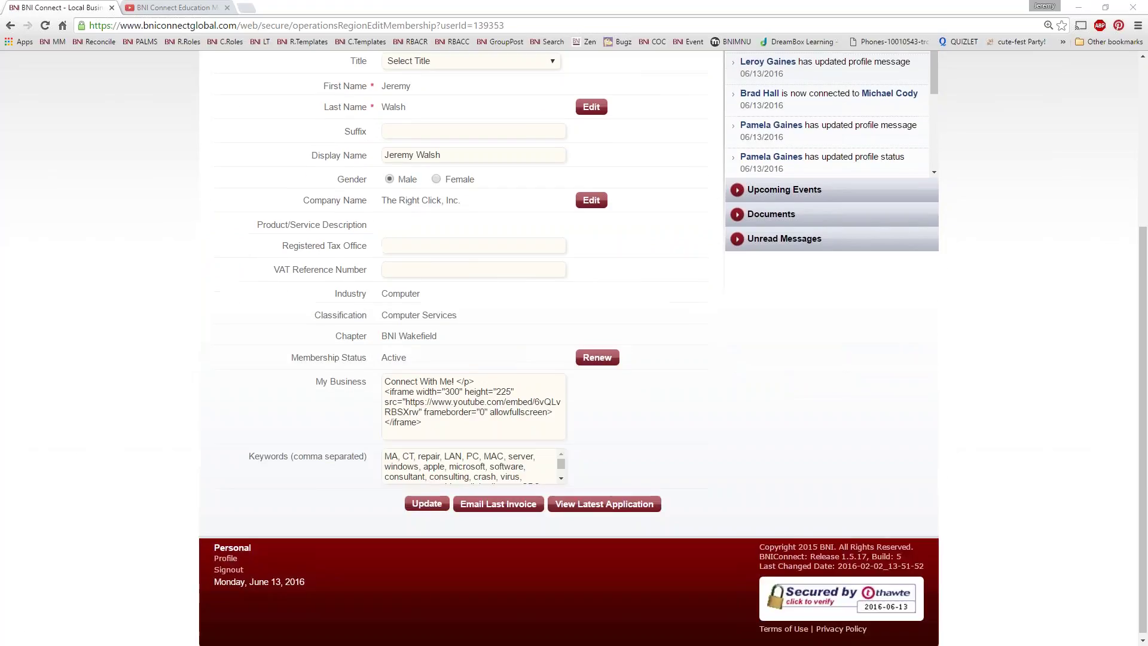
pyautogui.click(390, 267)
pyautogui.click(387, 245)
pyautogui.click(419, 247)
# Step: Open the BNI Connect Support bookmark in a new tab and switch to it
pyautogui.rightClick(597, 40)
pyautogui.click(622, 47)
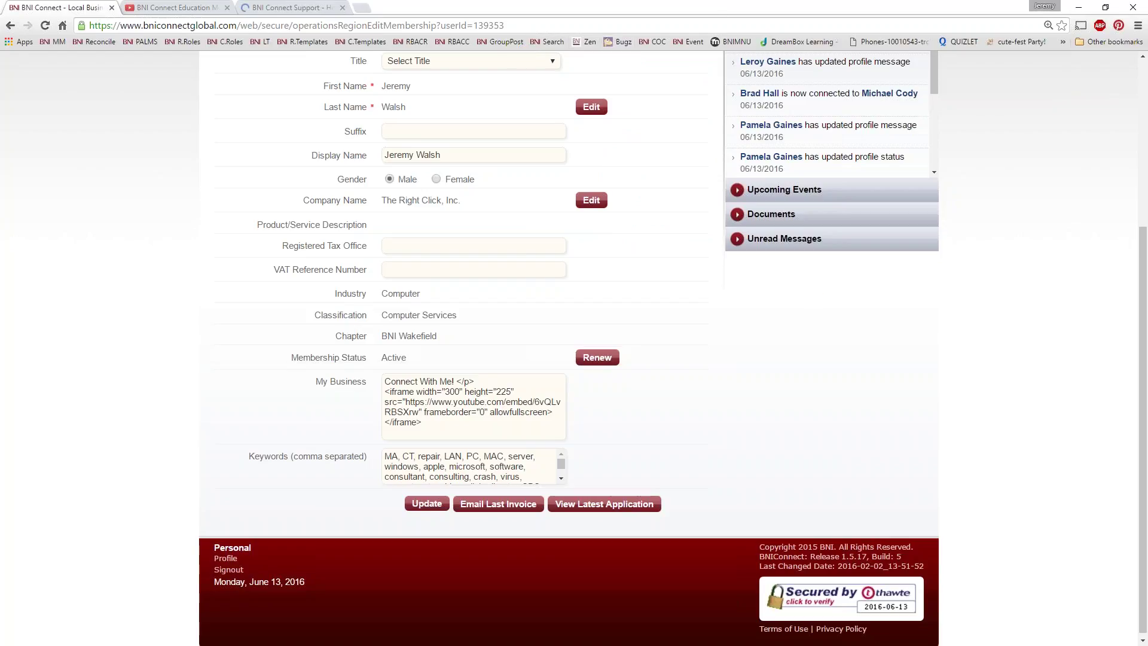
pyautogui.scroll(4, 783, 349)
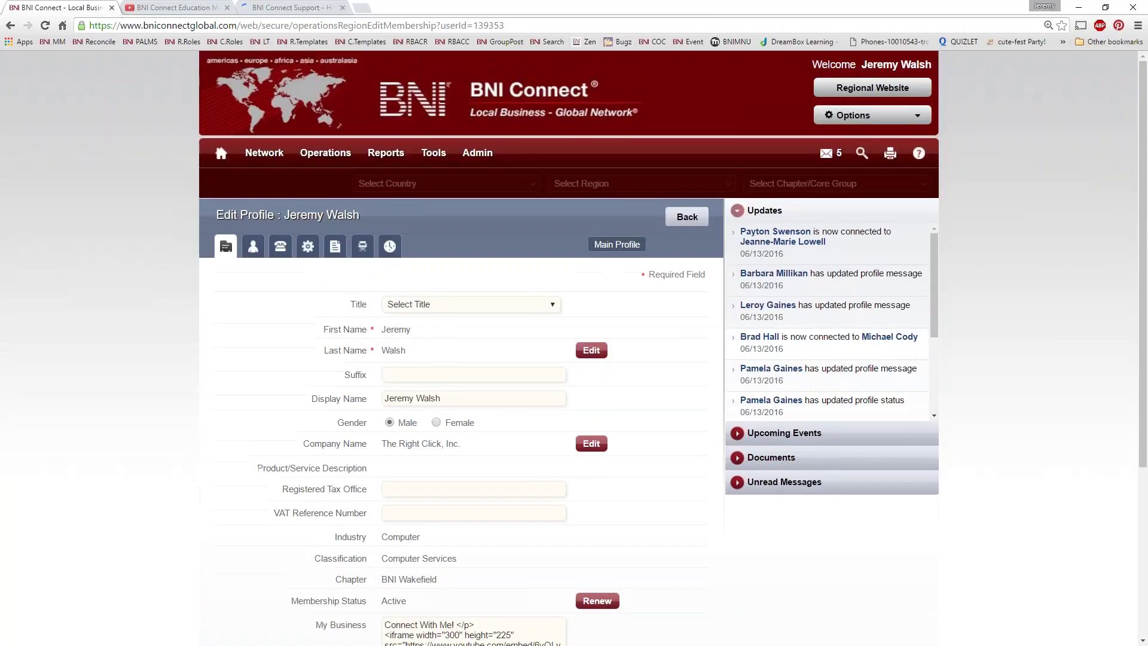
pyautogui.click(292, 8)
# Step: Search the Help Center for 'dimensions for logo' and open Completing Your Member Profile in a new tab
pyautogui.click(669, 156)
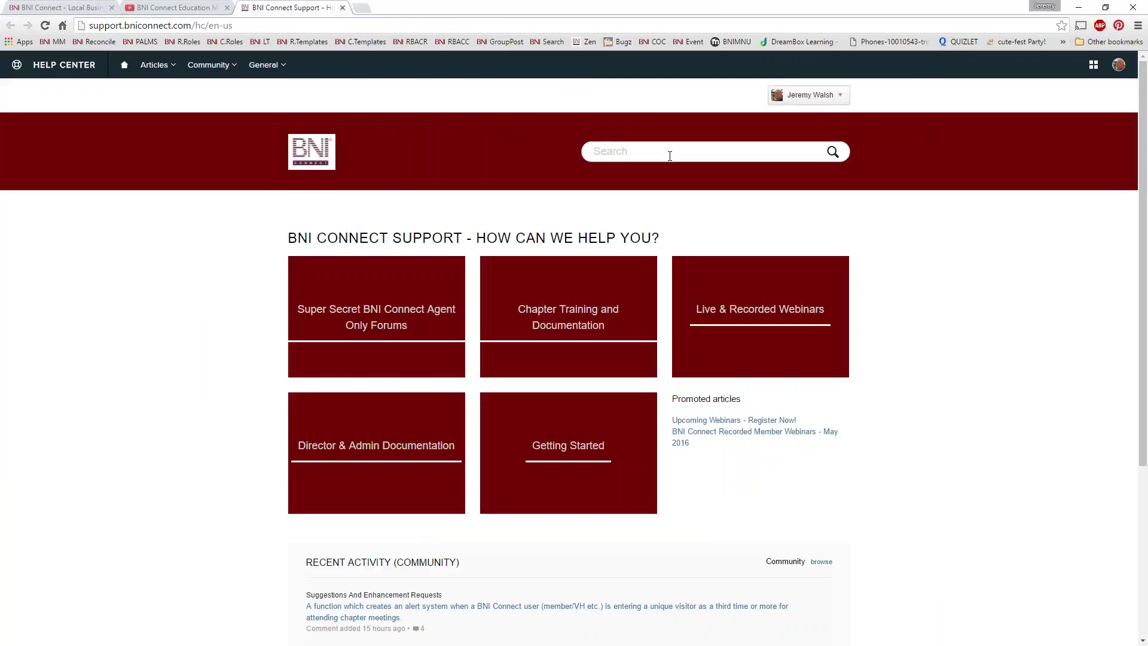
pyautogui.write('dimensions for logo')
pyautogui.press('Return')
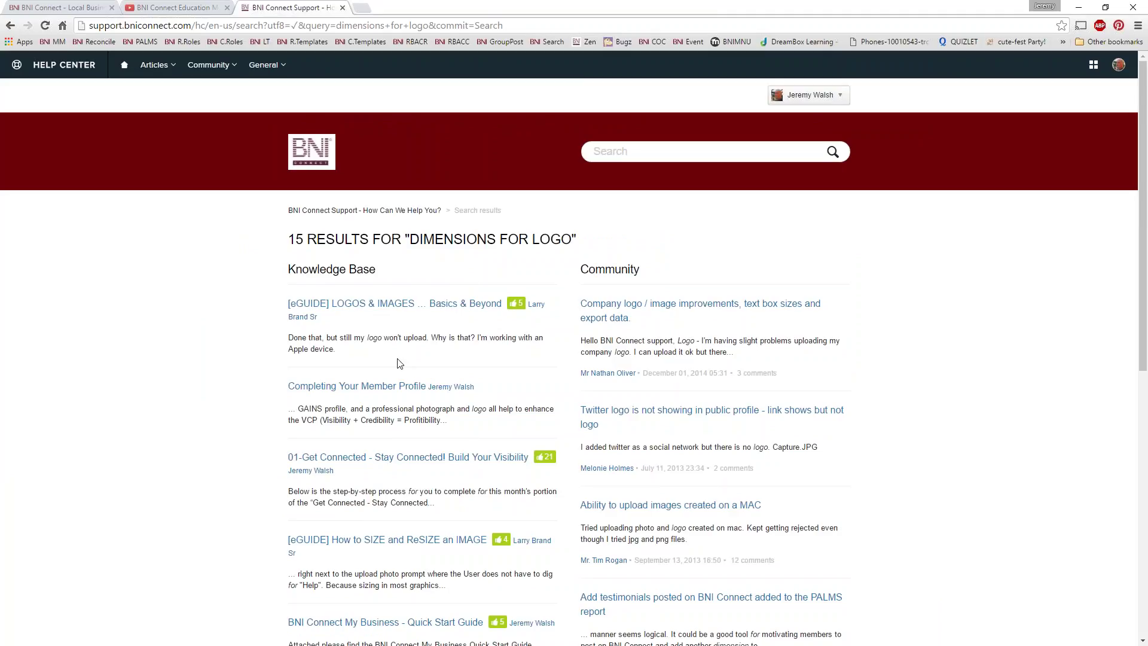
pyautogui.scroll(-3, 419, 305)
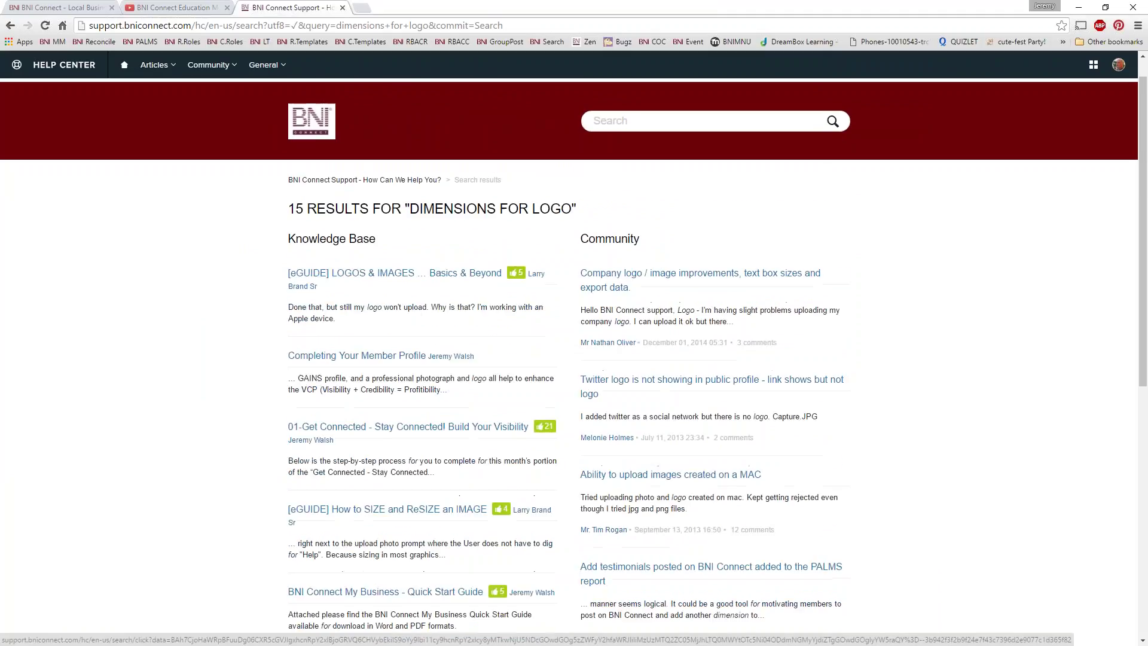
pyautogui.rightClick(393, 241)
pyautogui.click(440, 249)
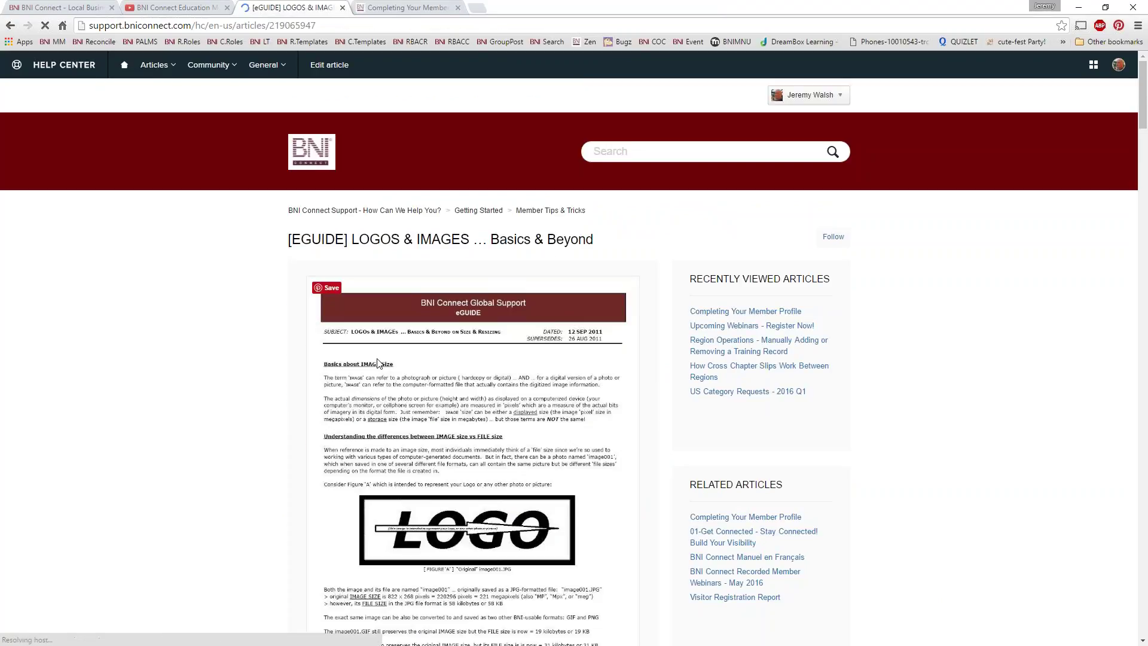
# Step: Read the eGUIDE logos and images article, then close it
pyautogui.scroll(-3, 383, 366)
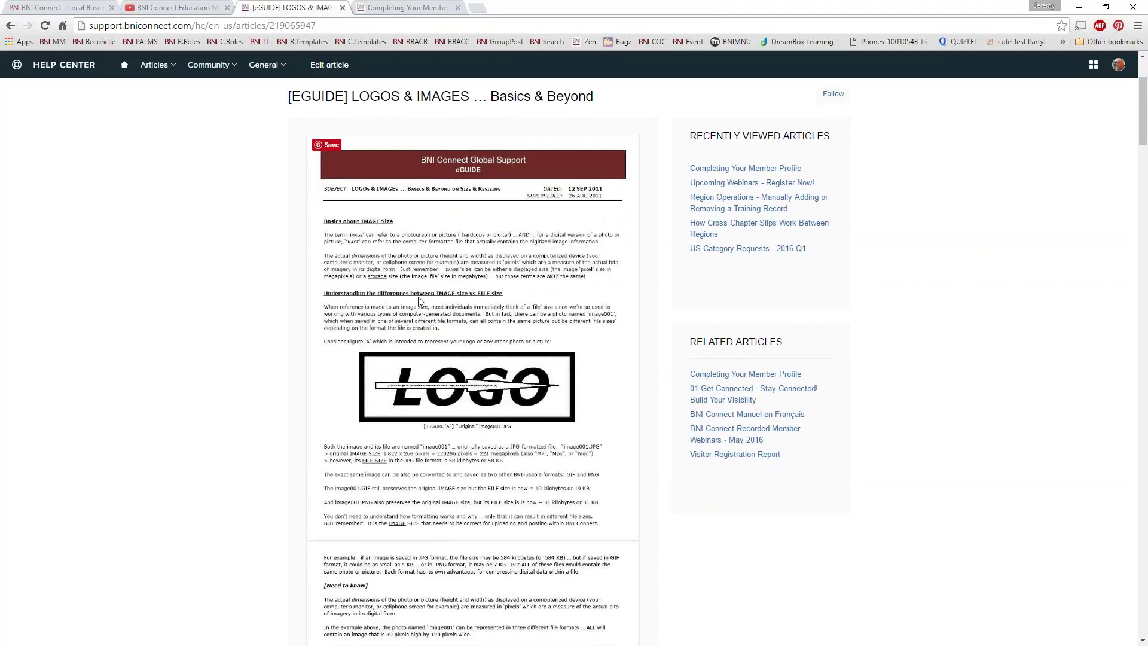
pyautogui.scroll(-5, 419, 296)
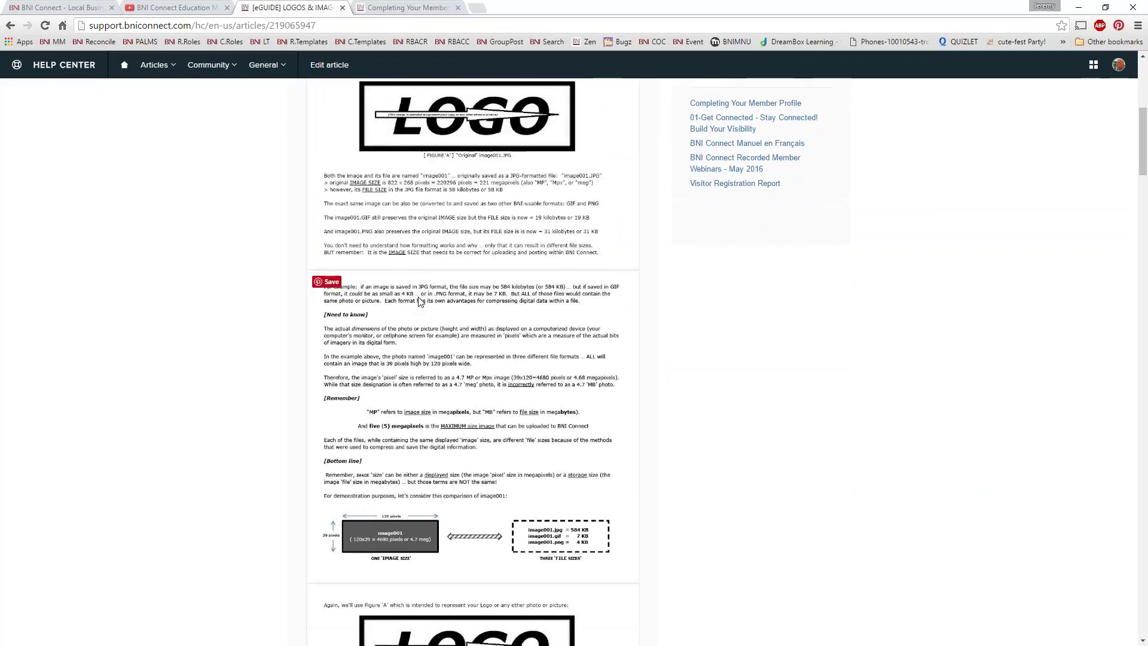
pyautogui.scroll(-6, 418, 300)
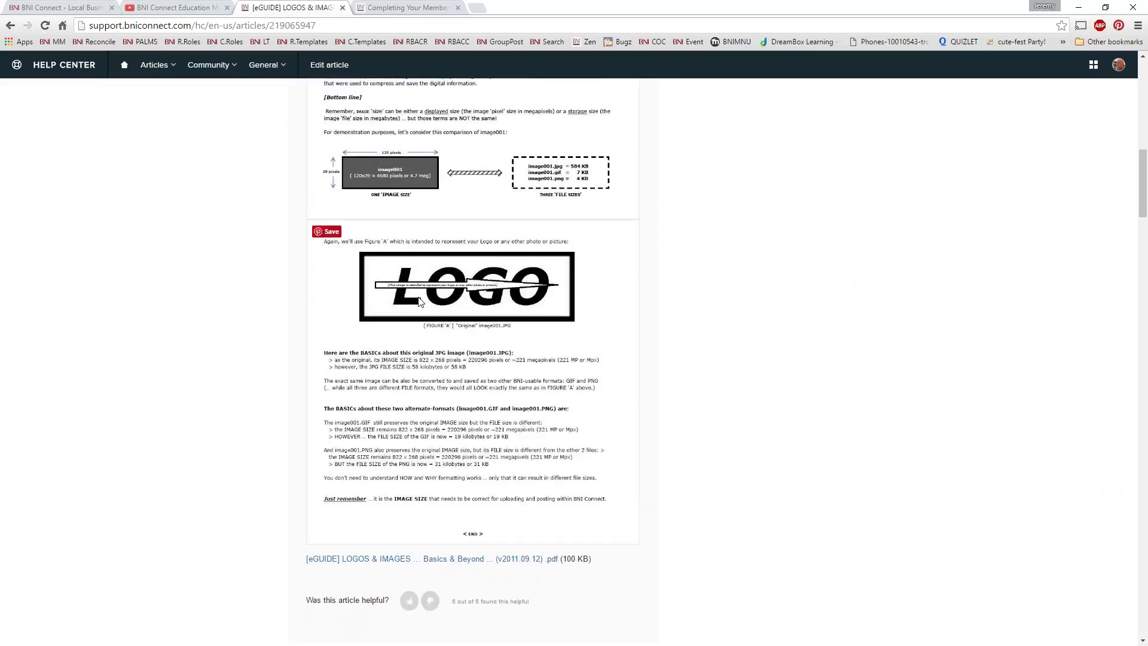
pyautogui.scroll(2, 419, 253)
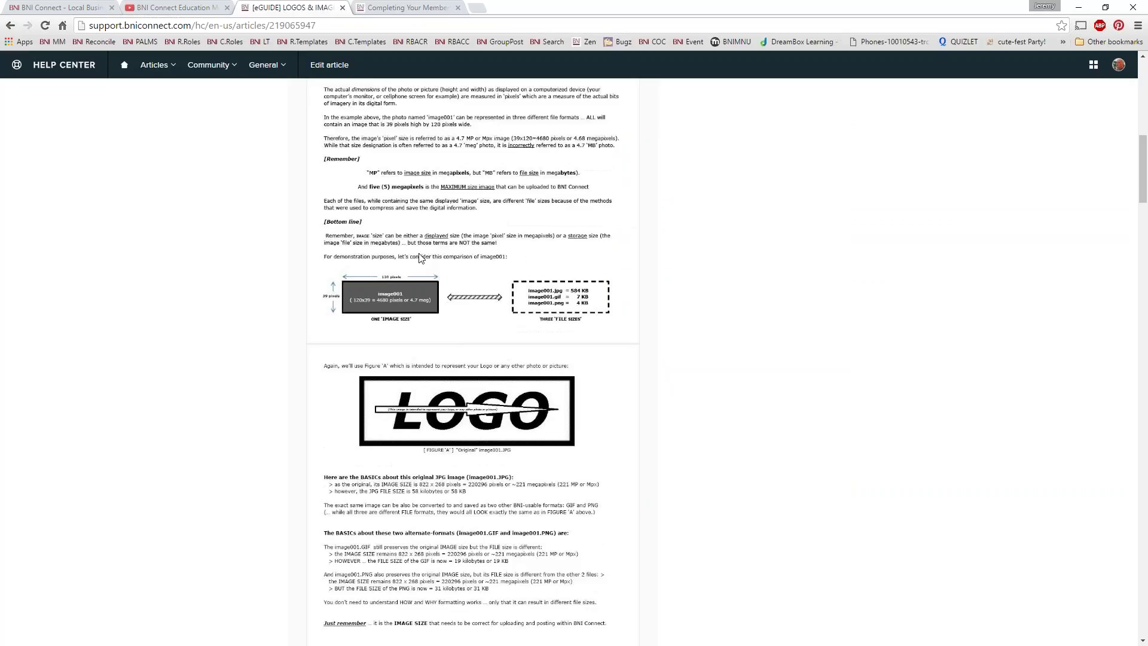
pyautogui.scroll(-5, 421, 258)
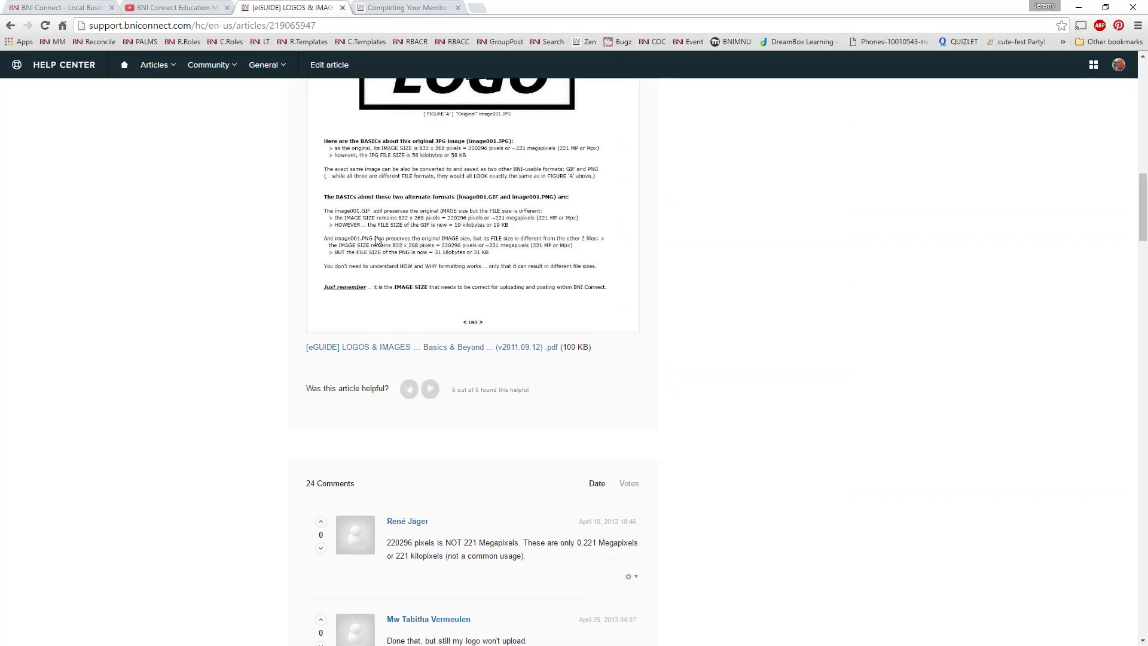
pyautogui.scroll(-1, 369, 248)
pyautogui.press('Home')
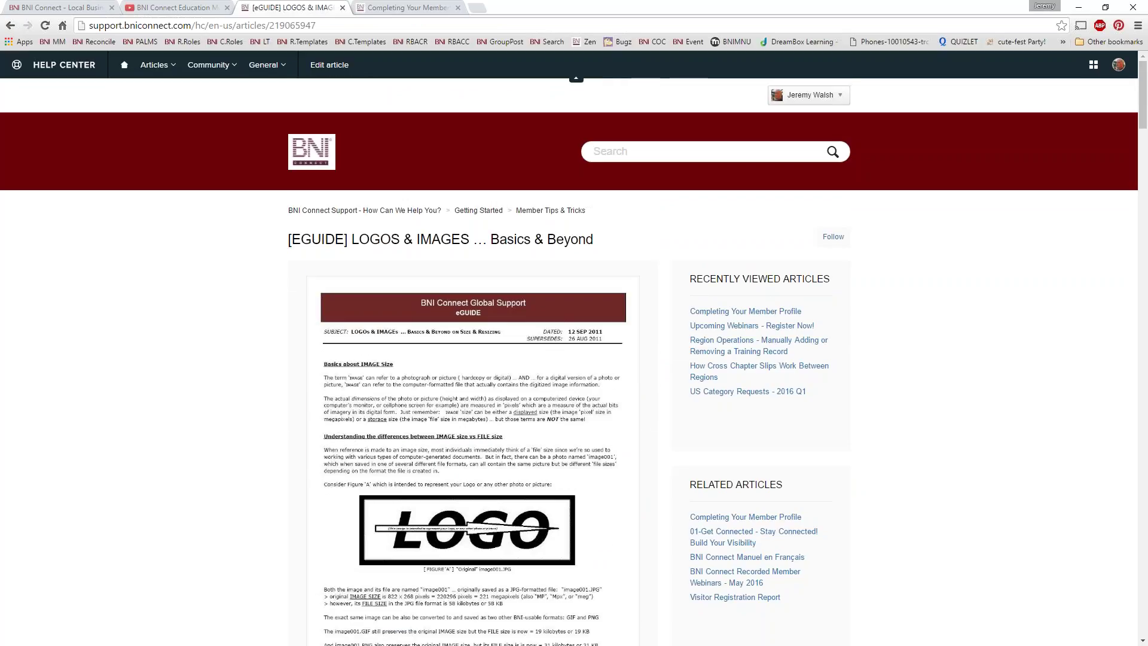
pyautogui.click(343, 8)
# Step: Read through the Completing Your Member Profile article
pyautogui.scroll(-20, 407, 343)
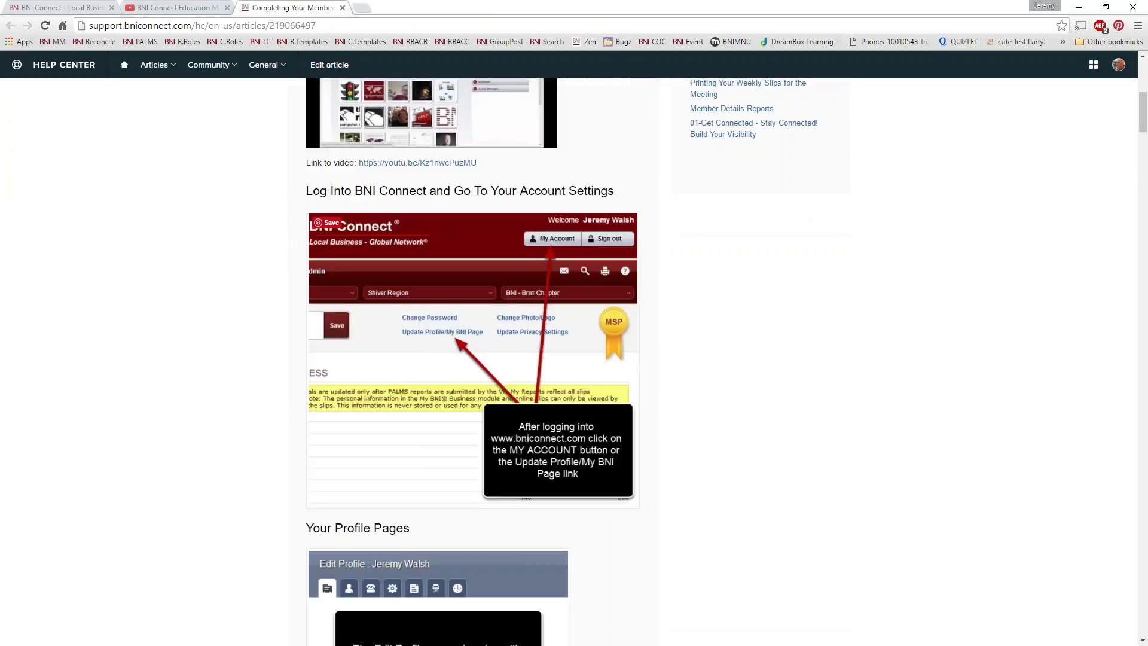
pyautogui.scroll(-14, 472, 359)
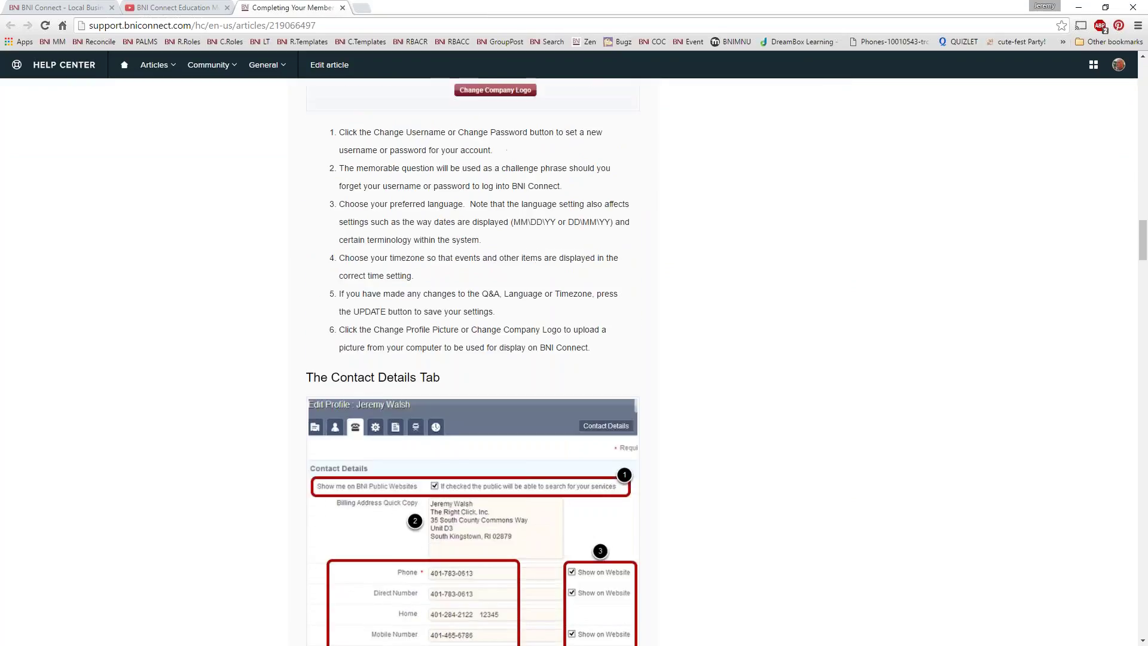
pyautogui.scroll(4, 472, 359)
pyautogui.scroll(-18, 472, 358)
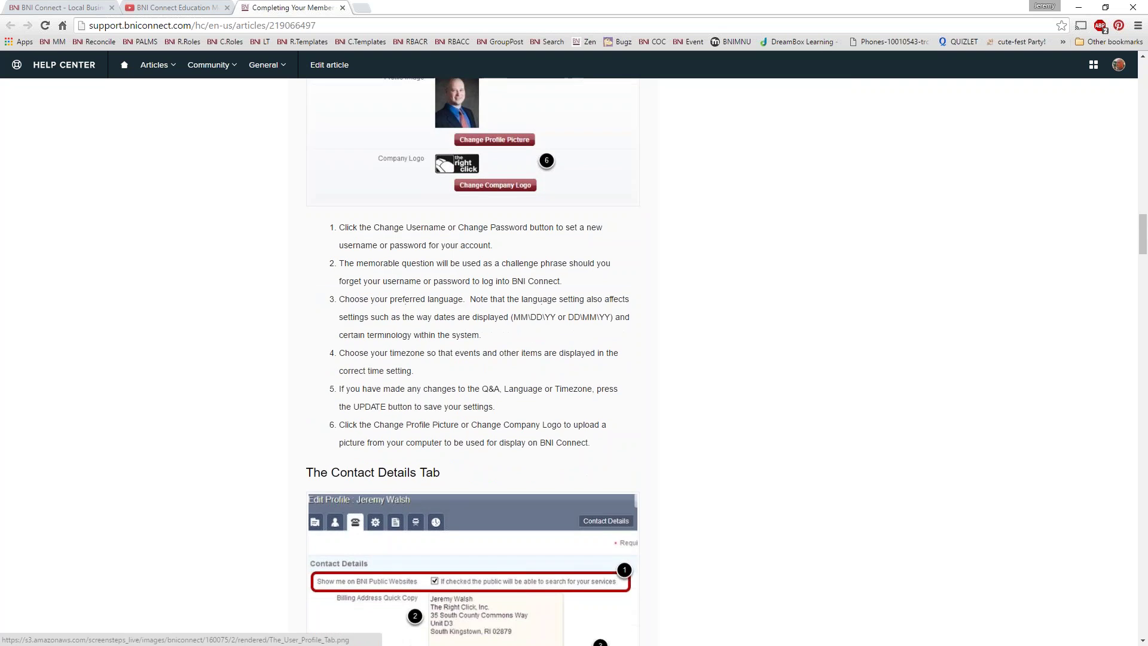
pyautogui.scroll(-15, 424, 322)
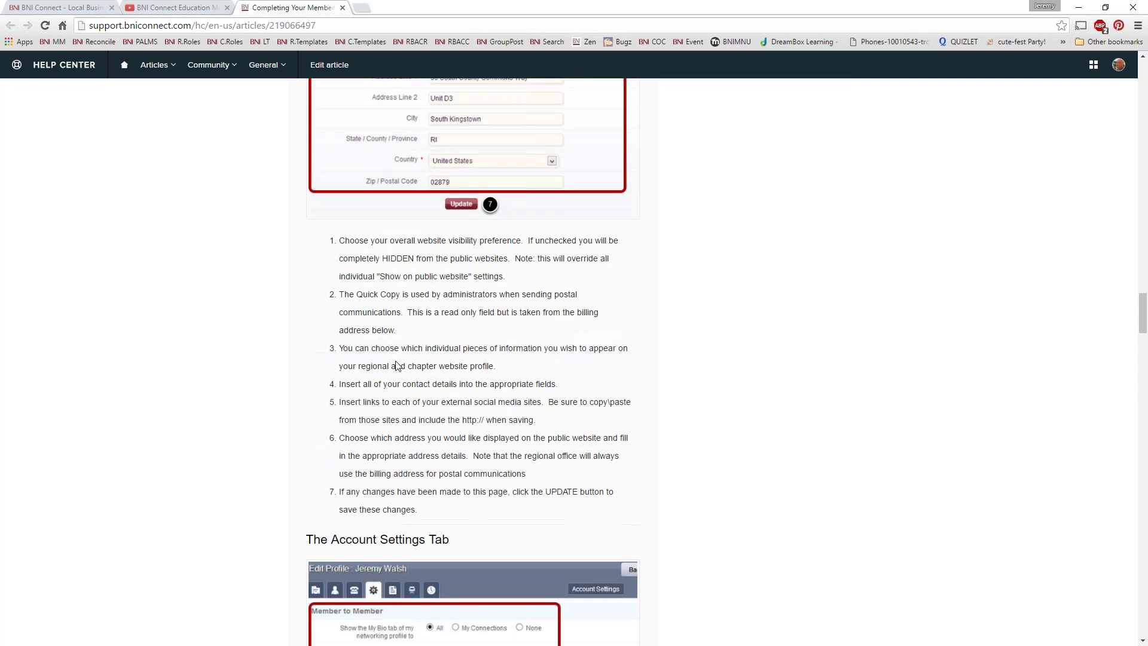
pyautogui.scroll(20, 424, 323)
pyautogui.scroll(20, 424, 323)
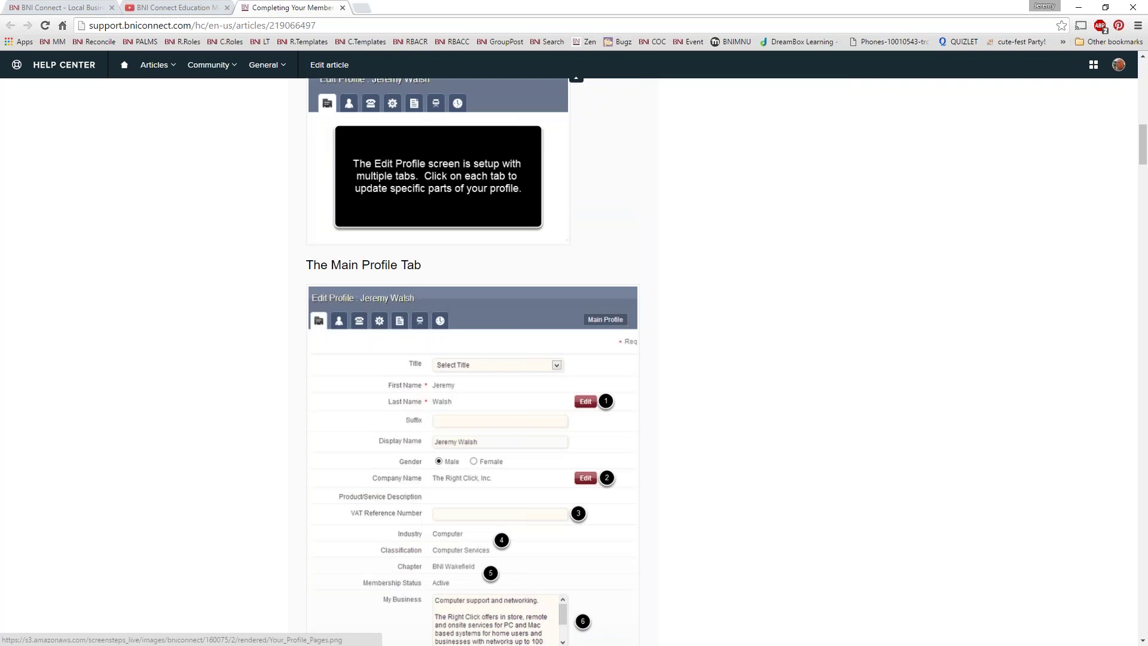
# Step: Close the Completing Your Member Profile and YouTube tabs to return to Edit Profile
pyautogui.click(342, 7)
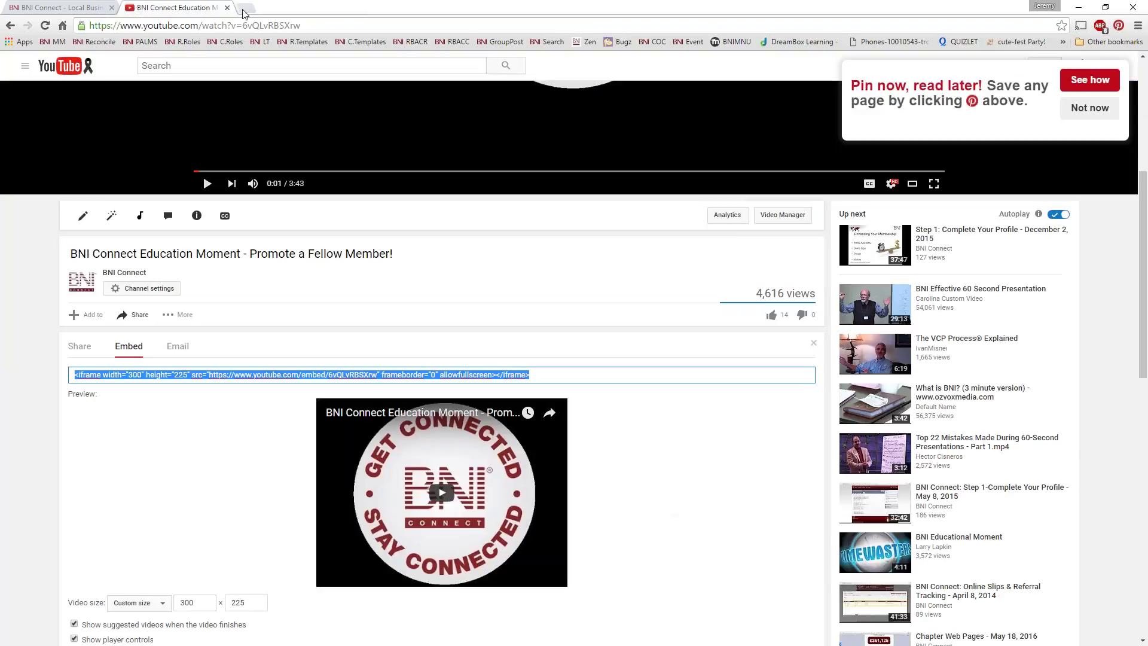
pyautogui.click(226, 8)
pyautogui.click(384, 488)
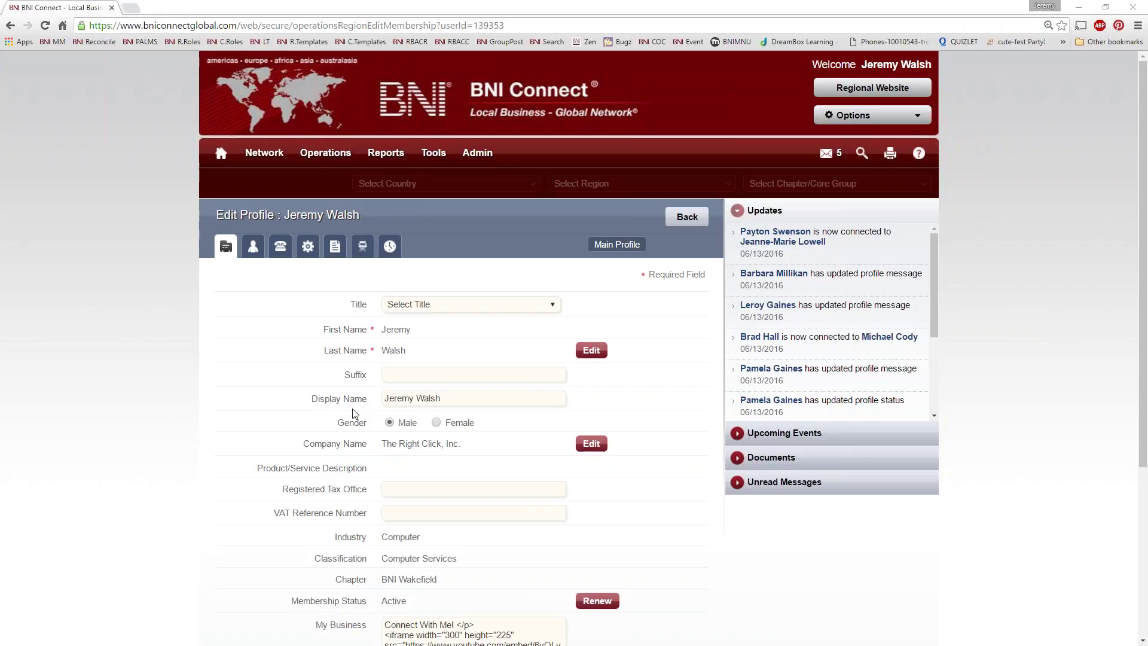
# Step: Open the regional BNI website, BNI Mass (SE & Cape Cod) & RI, in a new tab
pyautogui.moveTo(386, 153)
pyautogui.scroll(-4, 280, 325)
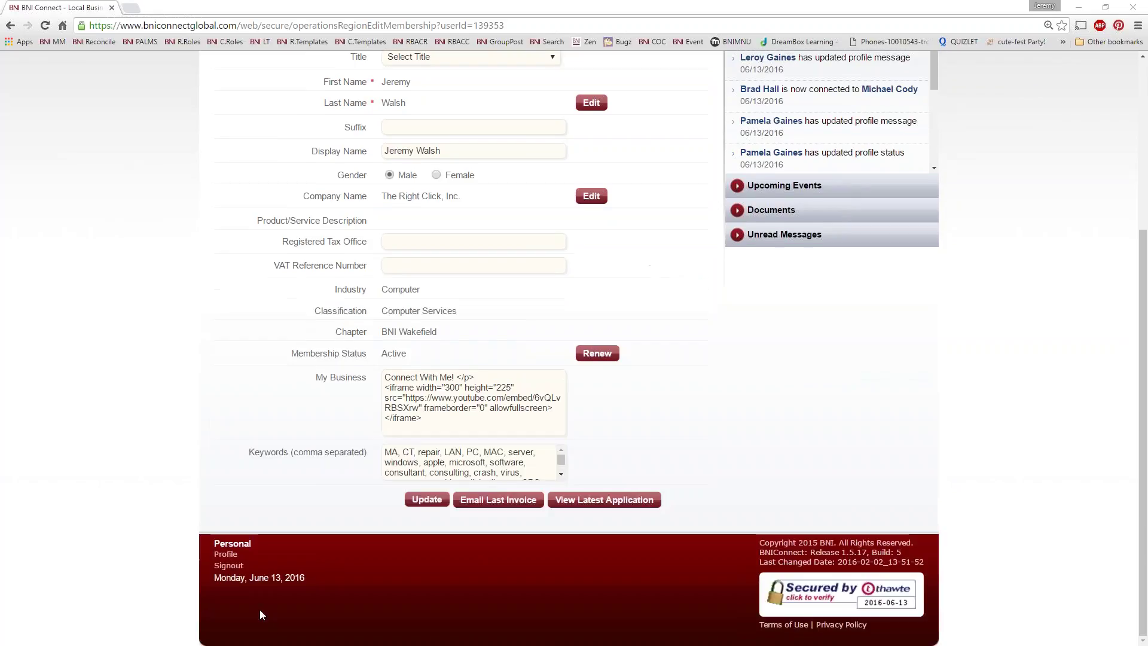
pyautogui.scroll(4, 504, 333)
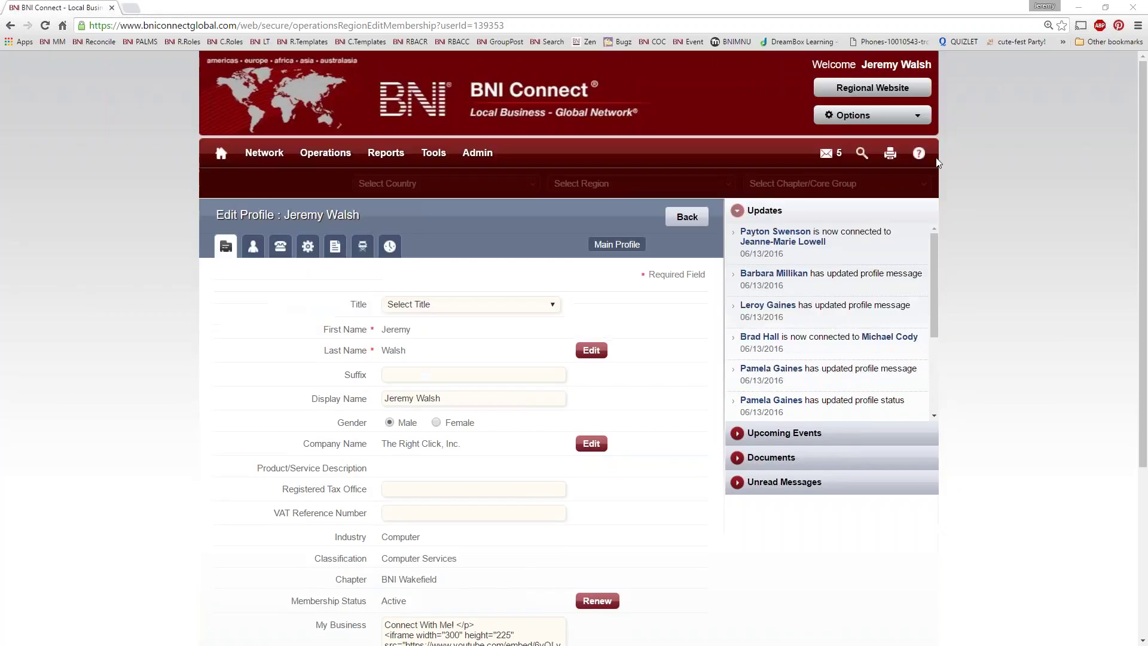
pyautogui.click(872, 115)
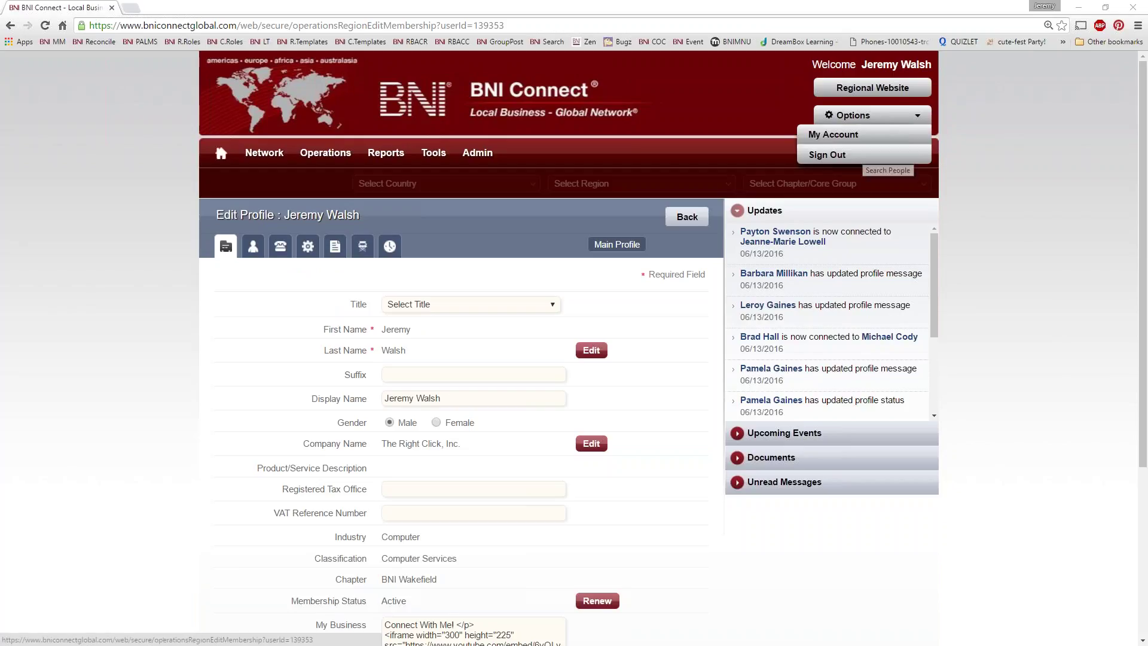
pyautogui.click(860, 155)
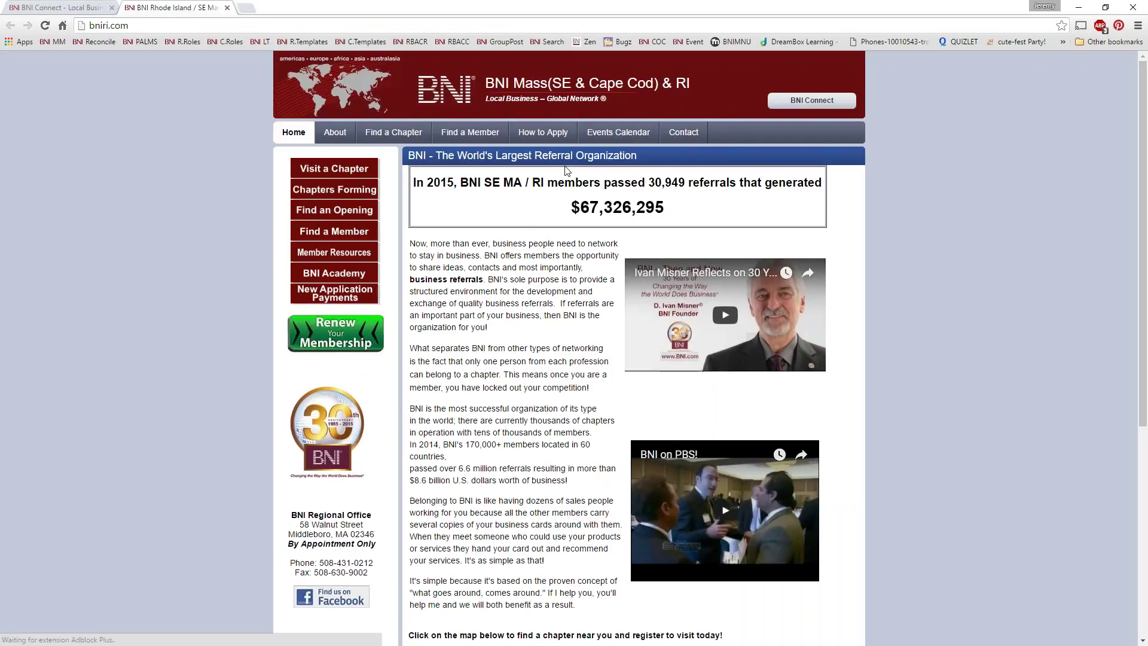
# Step: Find the member by first name on the regional site, view their public profile video, then return to BNI Connect
pyautogui.click(466, 139)
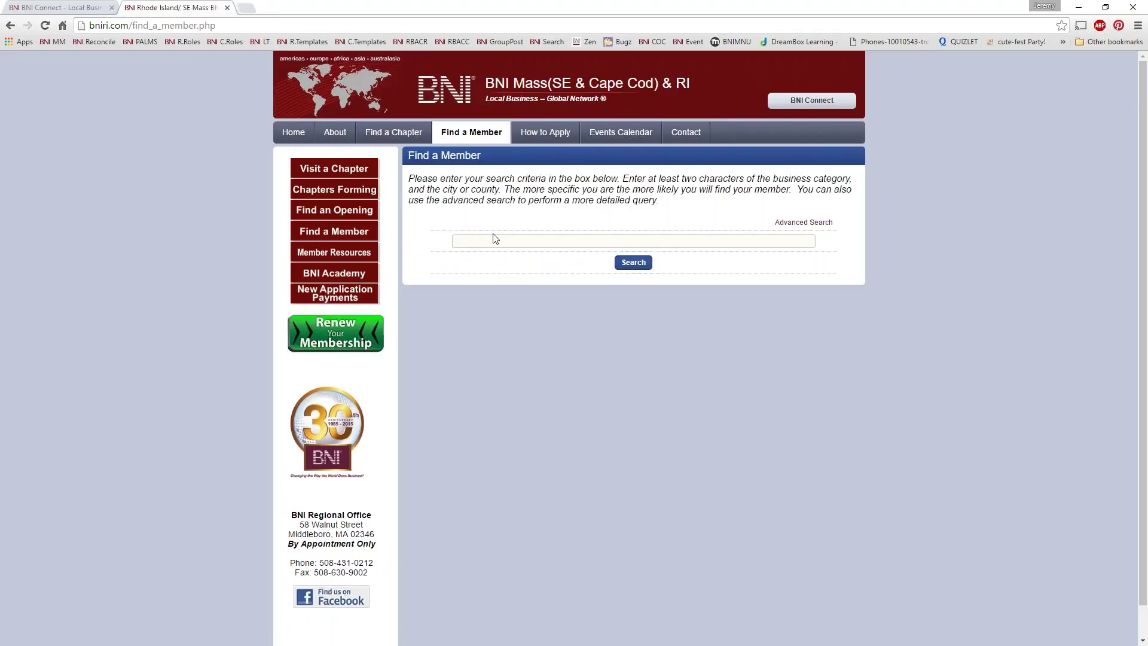
pyautogui.write('jeremy')
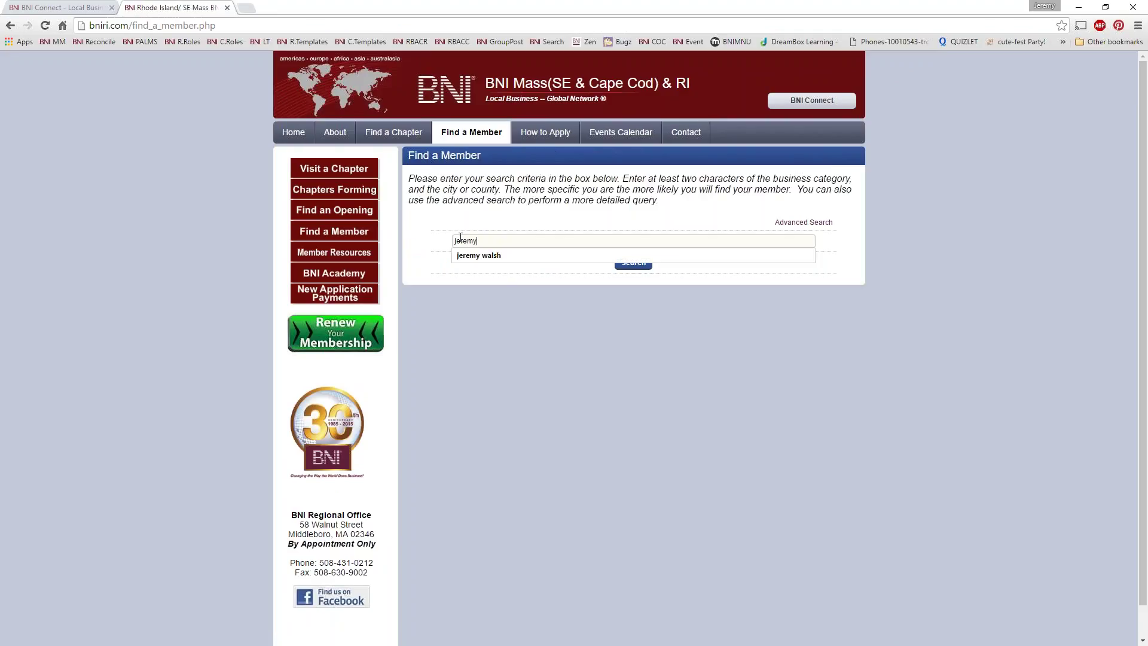
pyautogui.press('Return')
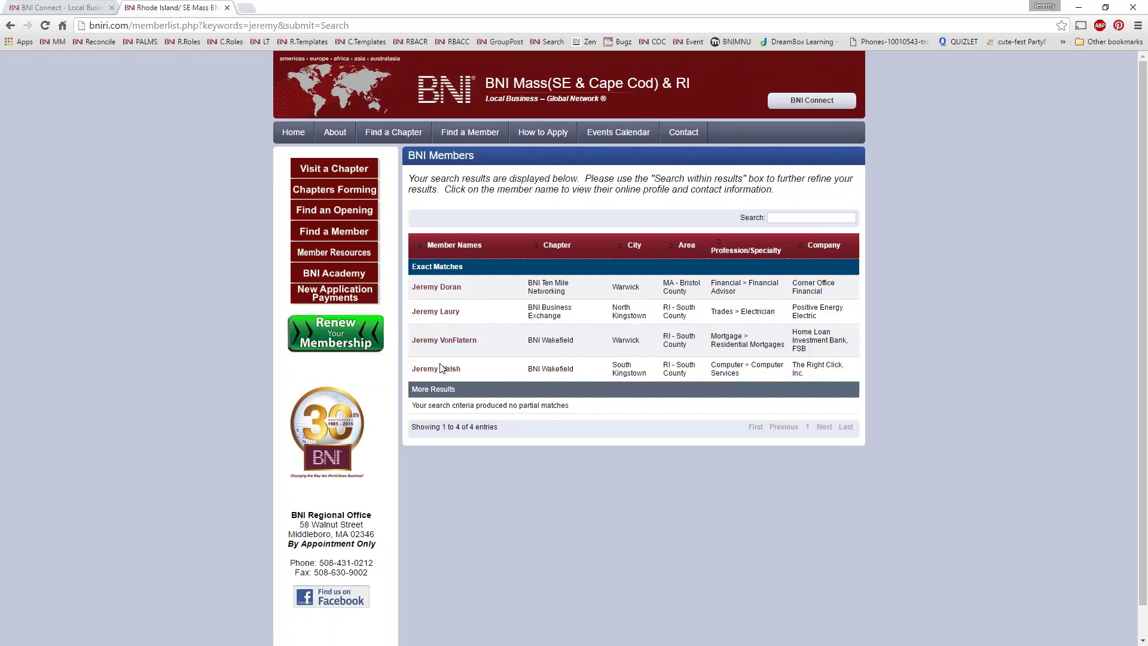
pyautogui.click(441, 369)
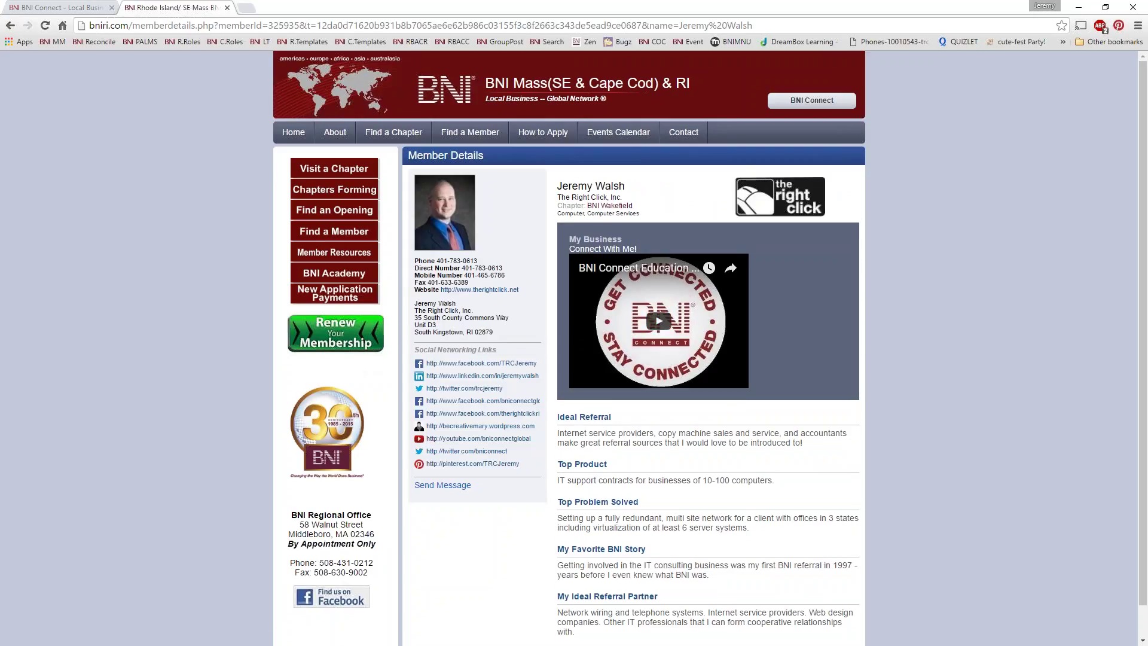
pyautogui.click(59, 8)
# Step: Open the member's own profile from the footer and check the BNI Connect Education video under My Business
pyautogui.scroll(-4, 340, 594)
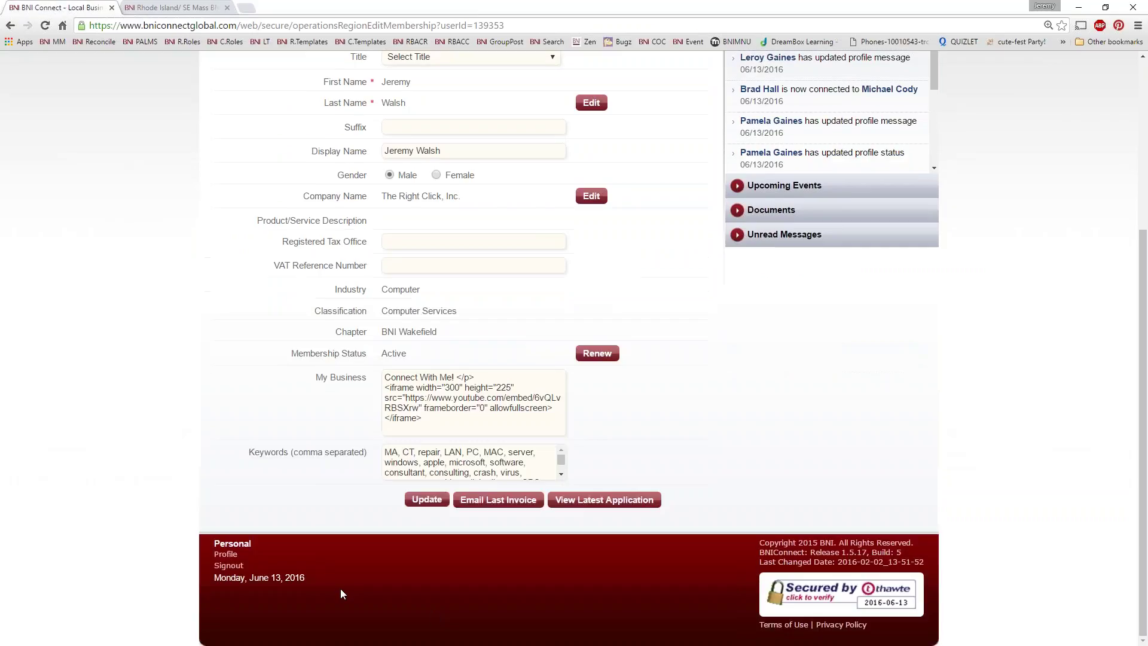
pyautogui.click(226, 555)
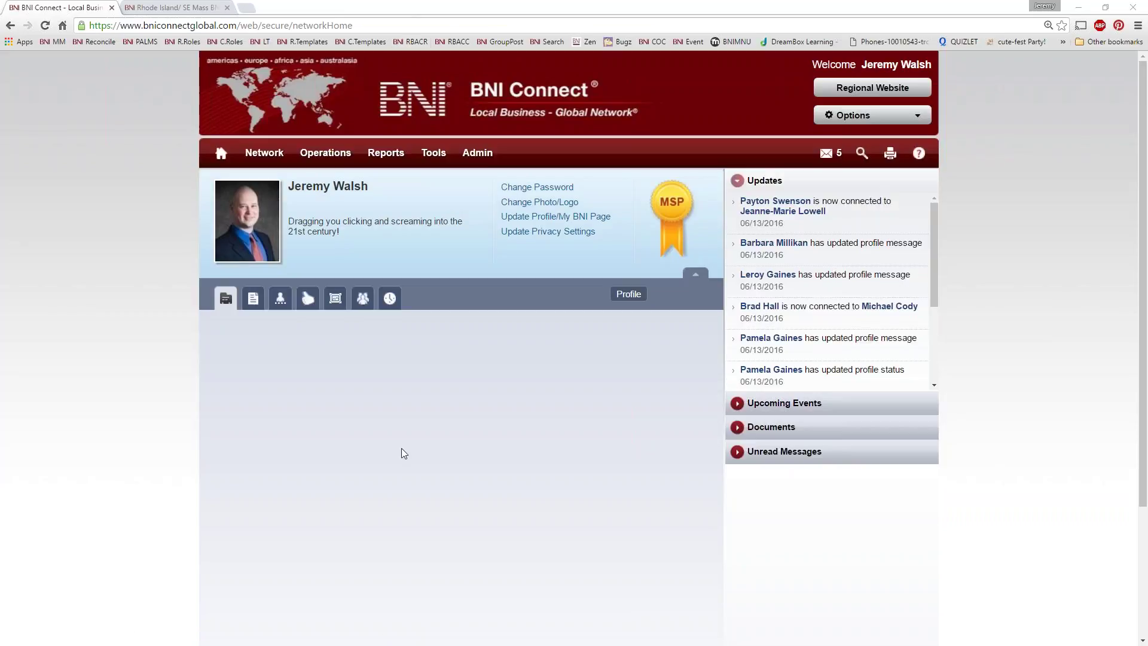
pyautogui.scroll(-4, 528, 345)
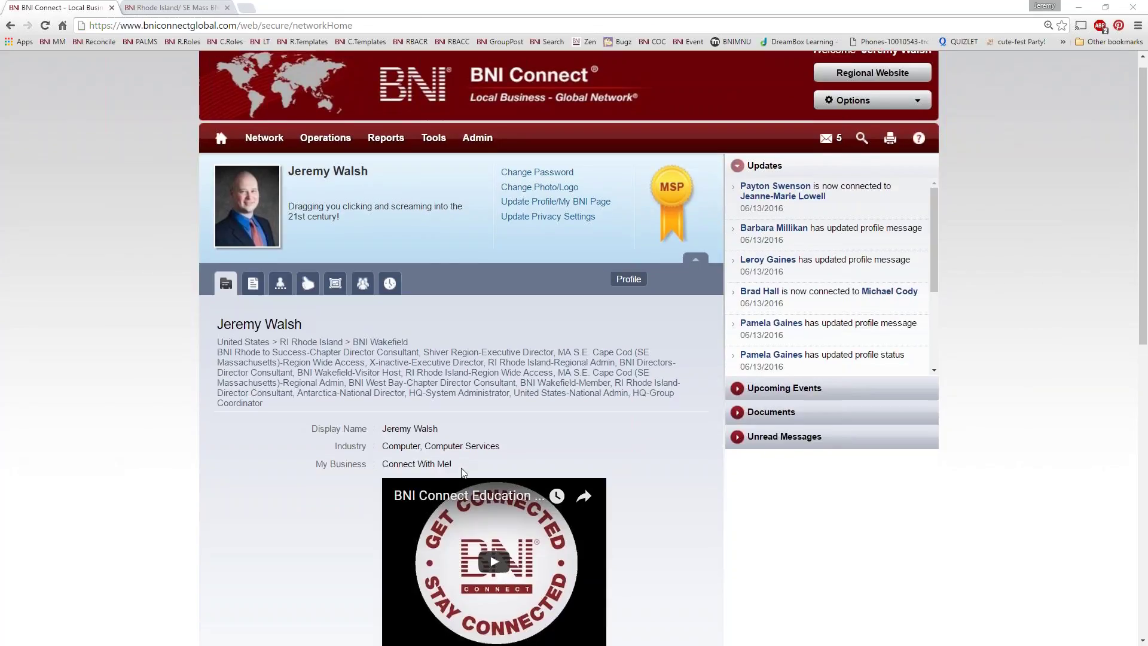
pyautogui.scroll(4, 221, 241)
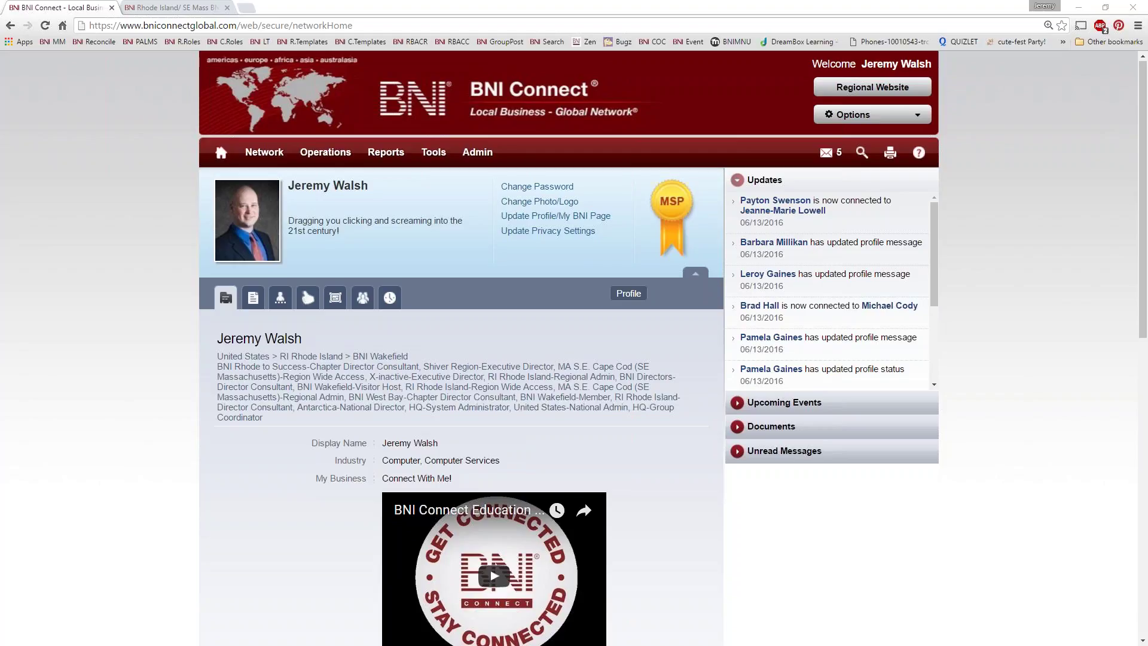
# Step: Start an Email Visitor Invitation from the chapter operations Create Email options
pyautogui.moveTo(323, 156)
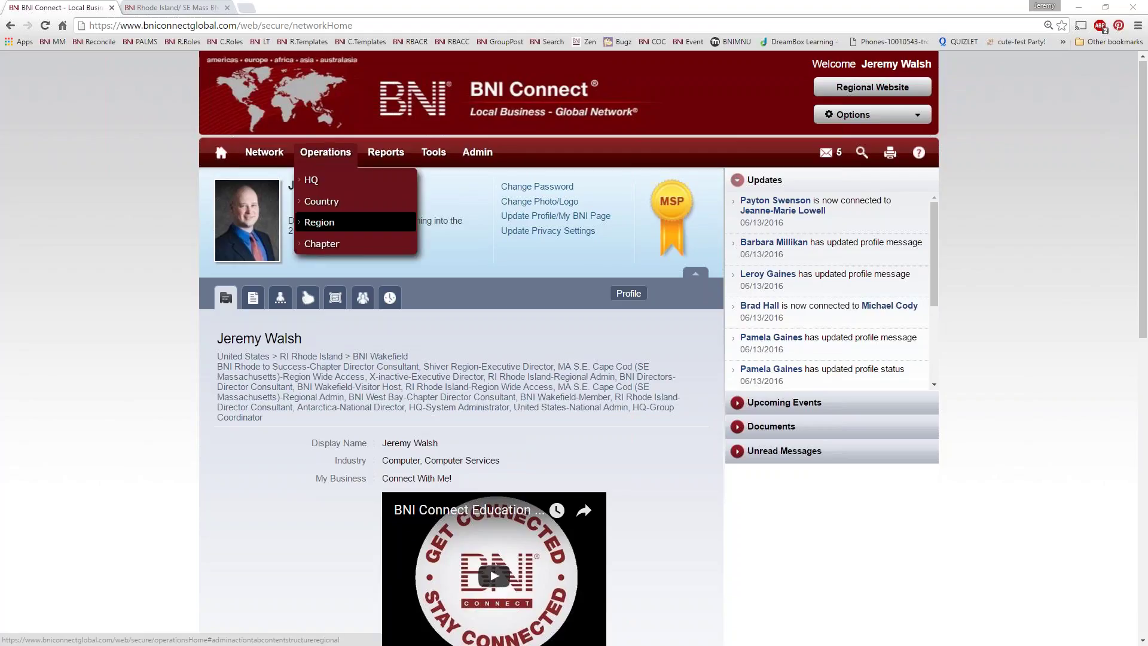
pyautogui.click(323, 244)
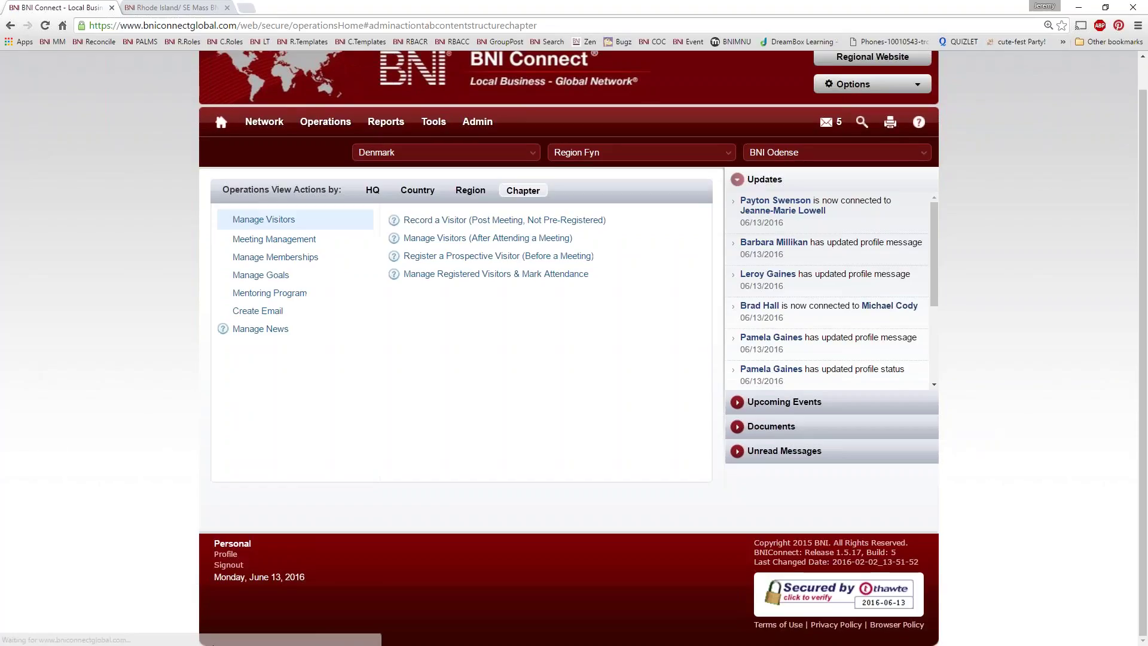
pyautogui.scroll(-1, 250, 630)
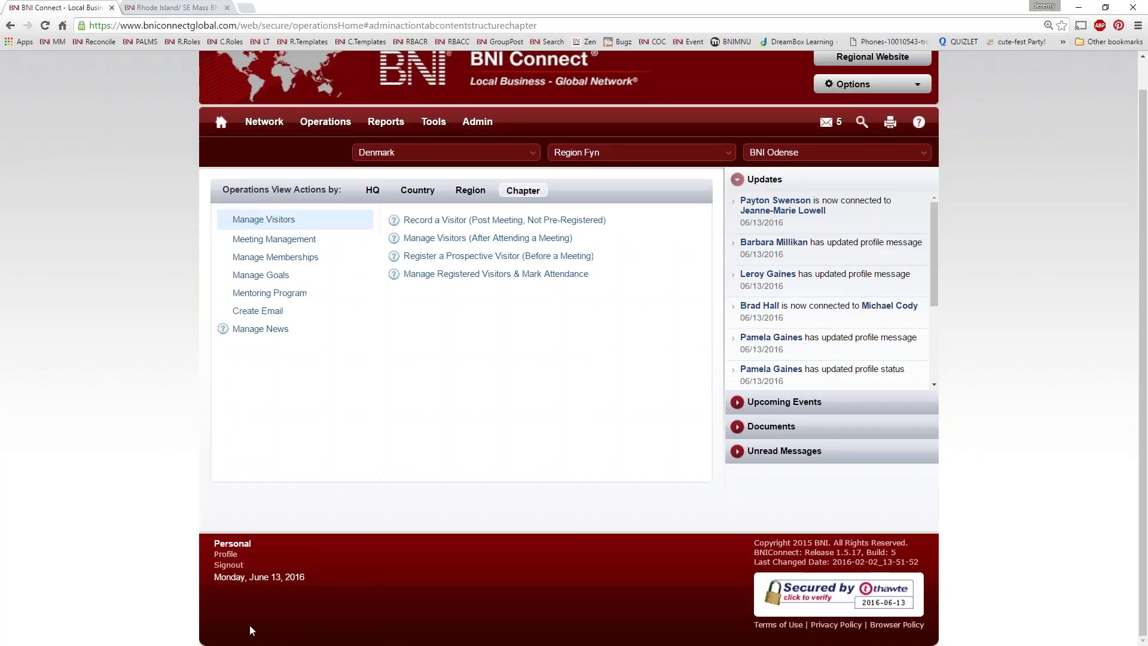
pyautogui.click(242, 311)
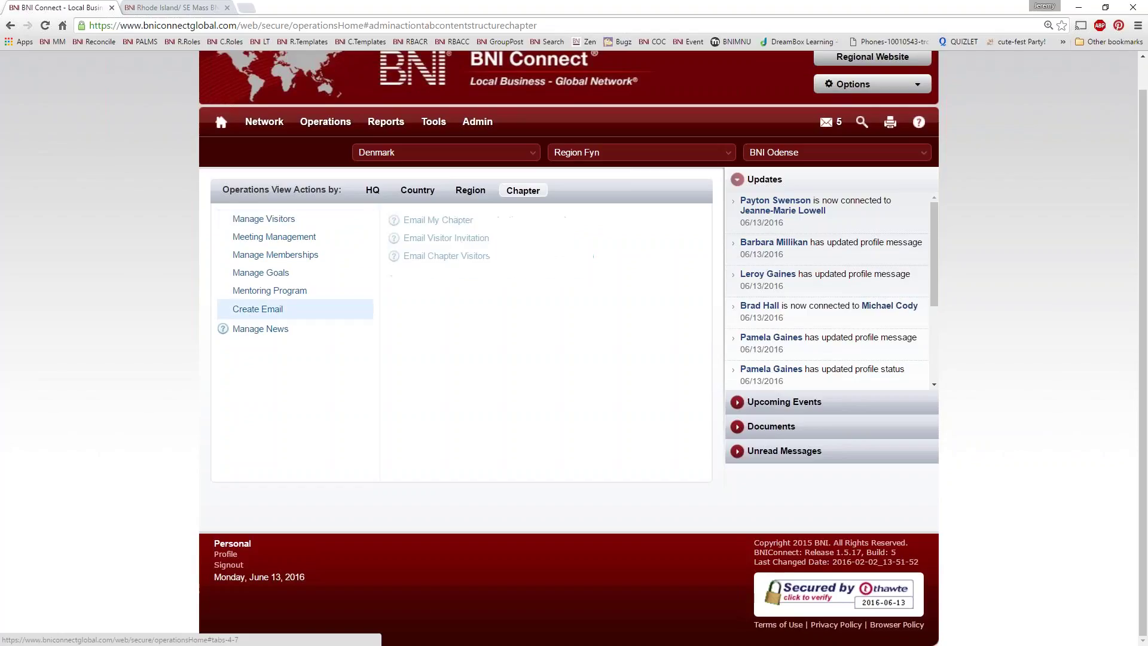
pyautogui.click(434, 239)
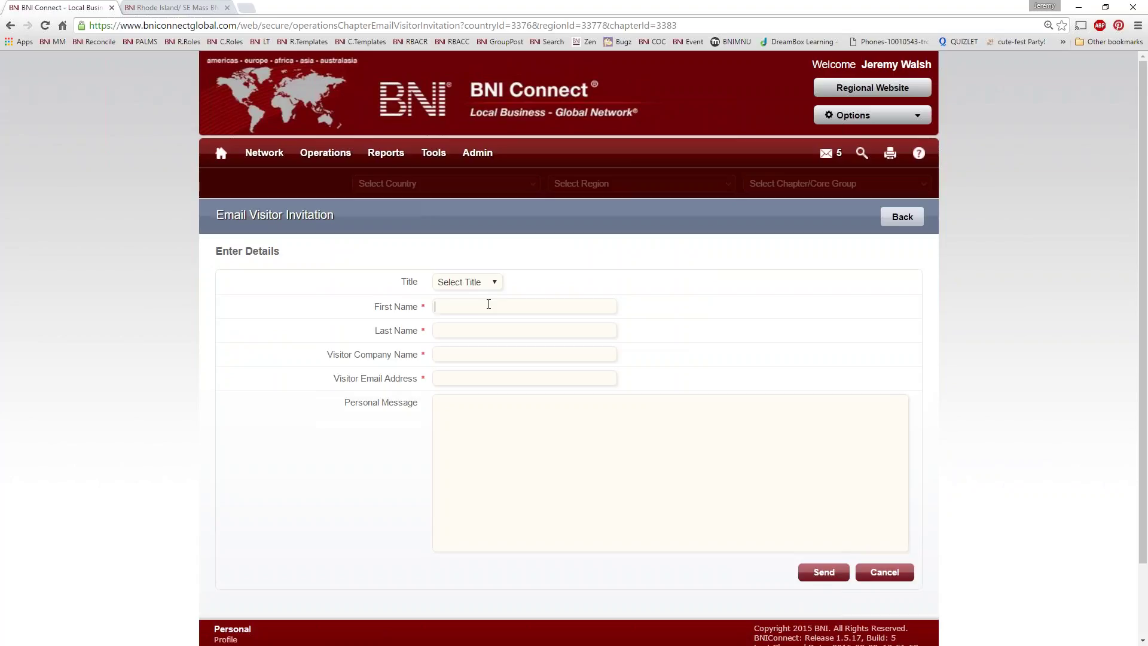
# Step: Enter the visitor's name, company and e-mail with message 'THIS IS A TEST!!!' and send it
pyautogui.write('John')
pyautogui.press('Tab')
pyautogui.write('Smith')
pyautogui.press('Tab')
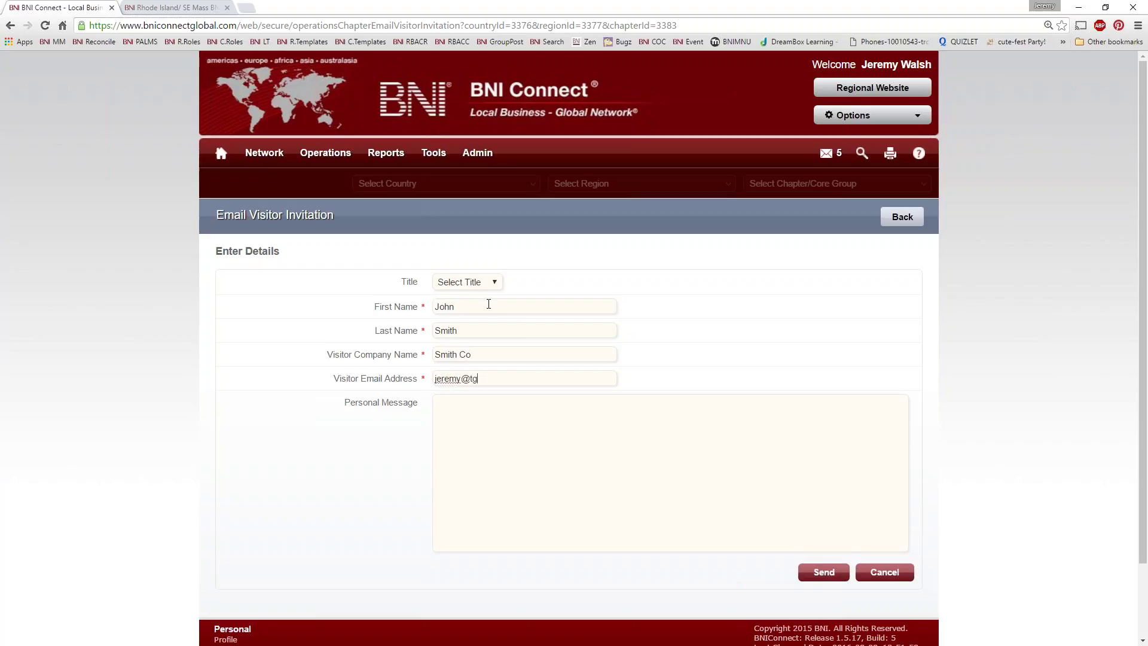
pyautogui.press('Tab')
pyautogui.write('THIS IS A TEST!!!!')
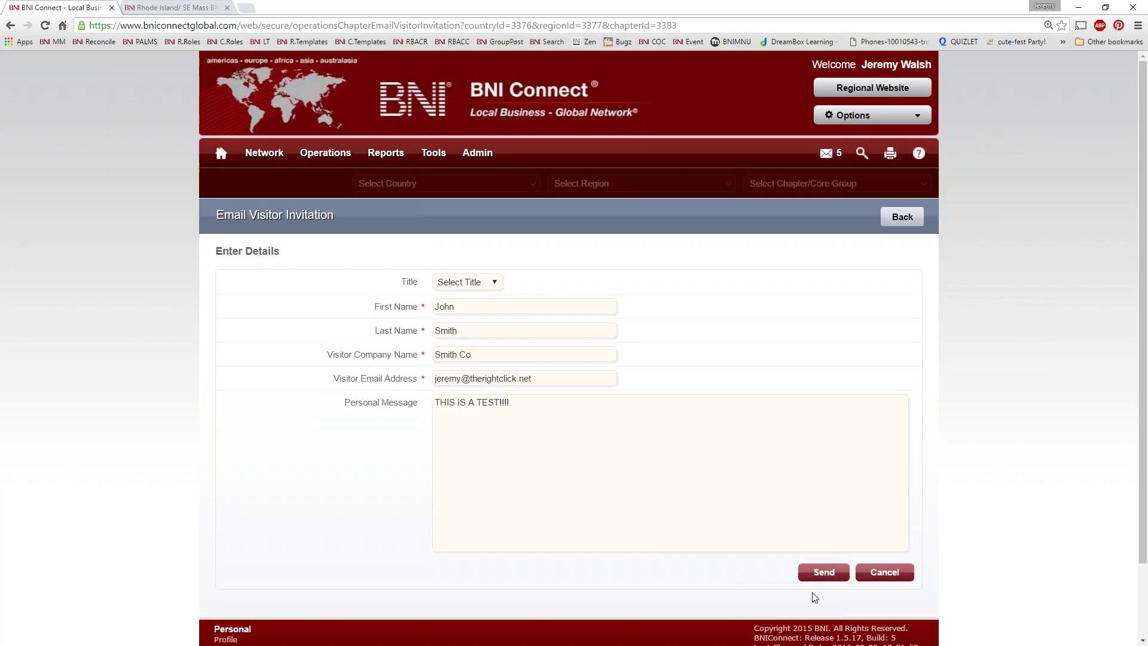
pyautogui.click(819, 572)
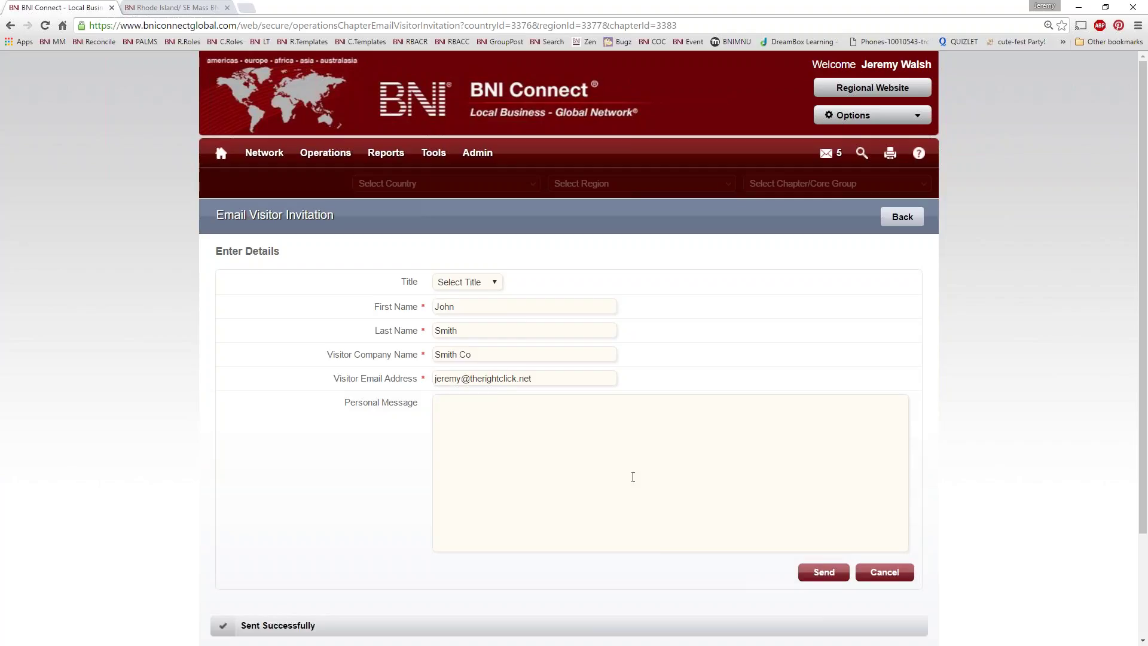
# Step: Go back to chapter operations and switch the country selection to United States
pyautogui.hotkey('alt', 'Left')
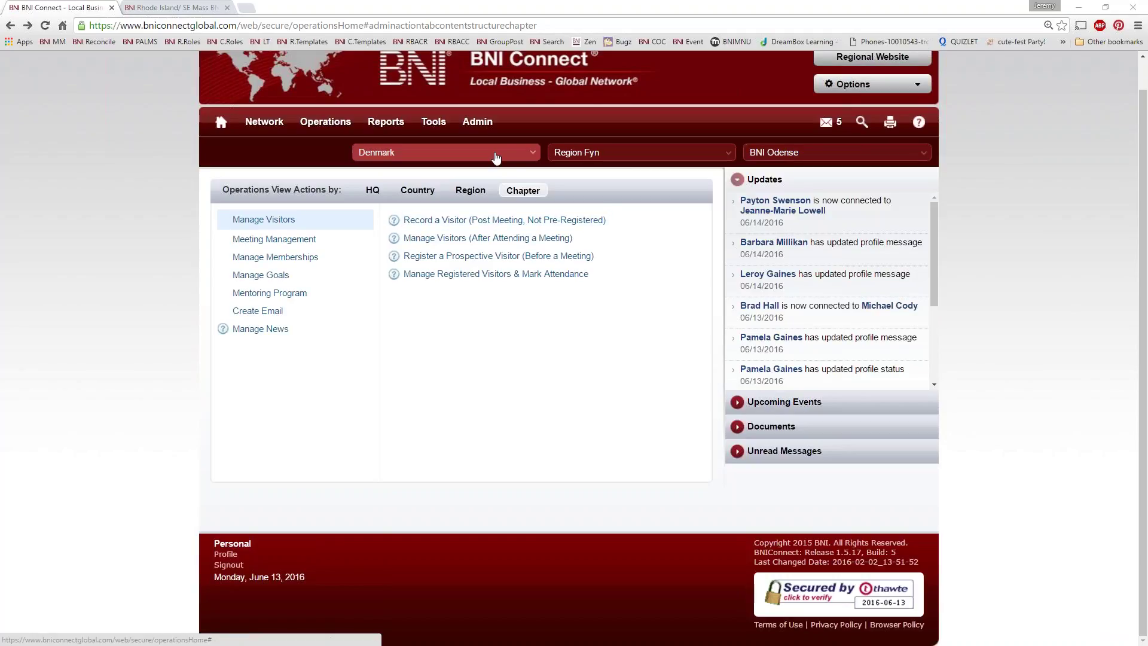
pyautogui.click(453, 157)
pyautogui.scroll(-15, 410, 297)
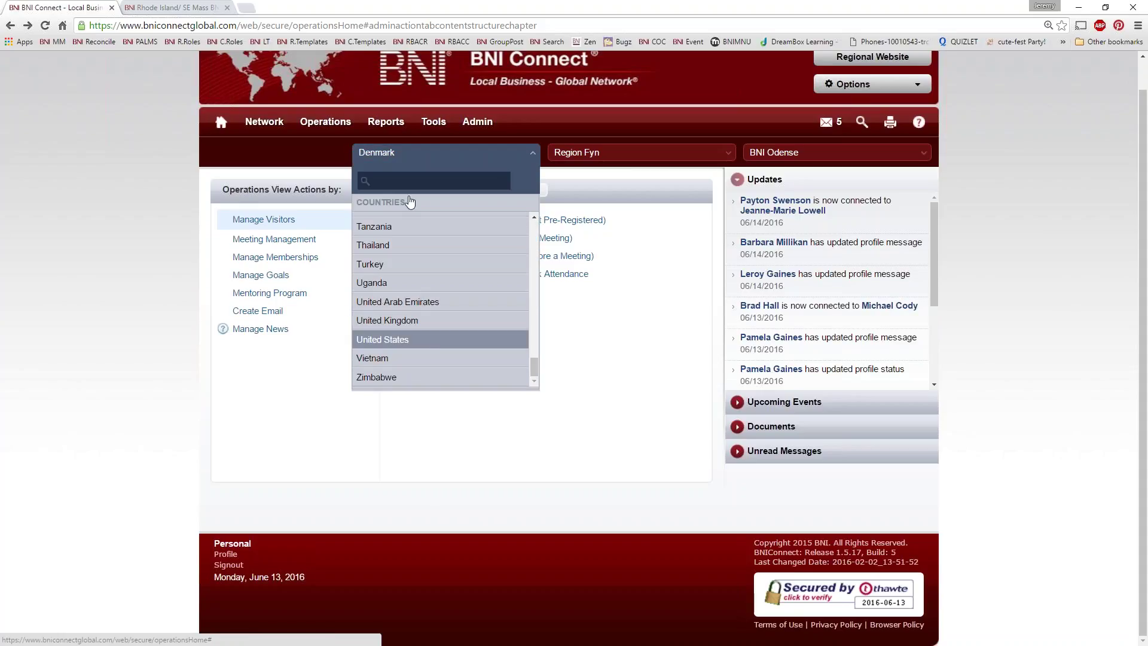
pyautogui.click(415, 341)
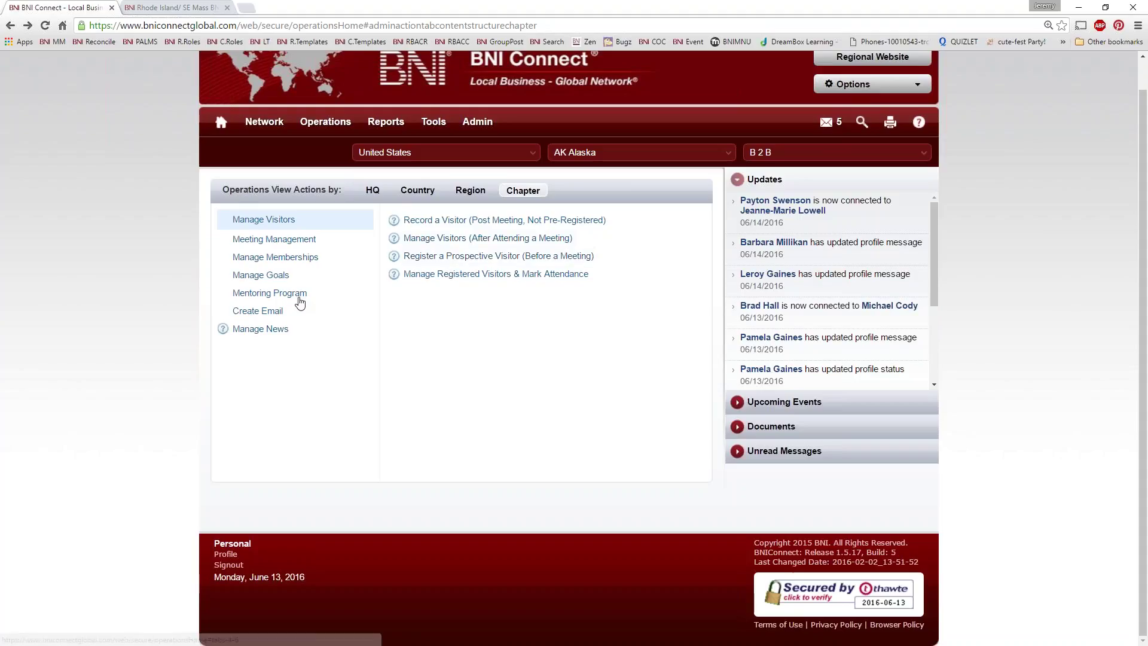
# Step: Send a second visitor invitation with the same visitor details and message 'TEST TEST TEST'
pyautogui.click(300, 310)
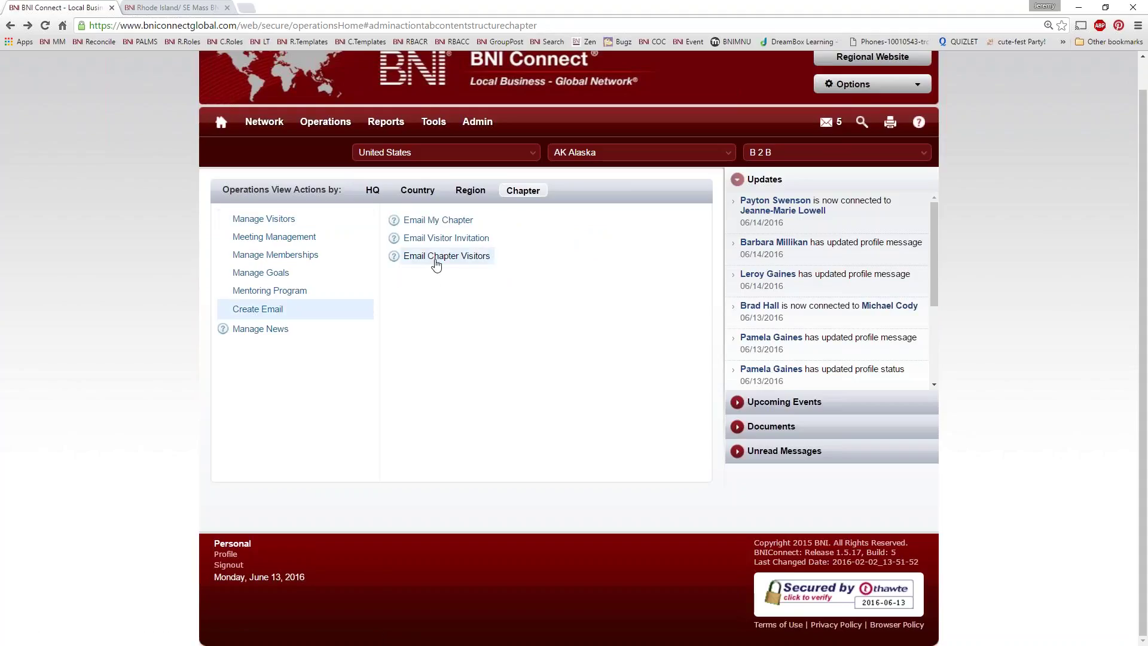
pyautogui.click(434, 239)
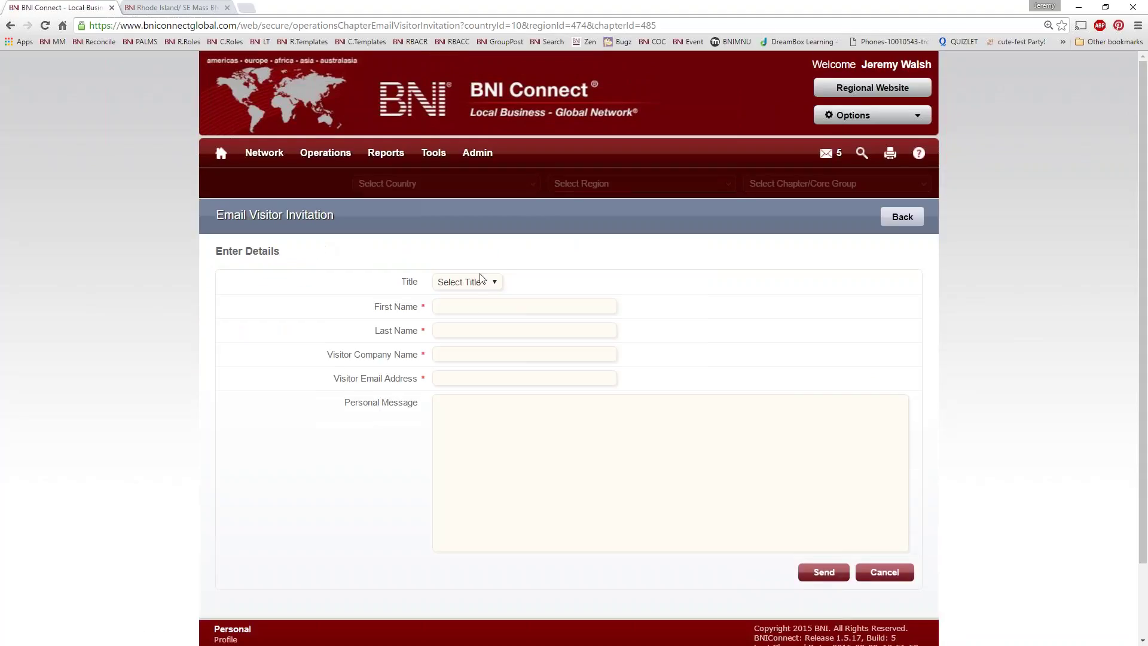
pyautogui.click(471, 306)
pyautogui.write('John')
pyautogui.press('Tab')
pyautogui.write('Smith')
pyautogui.press('Tab')
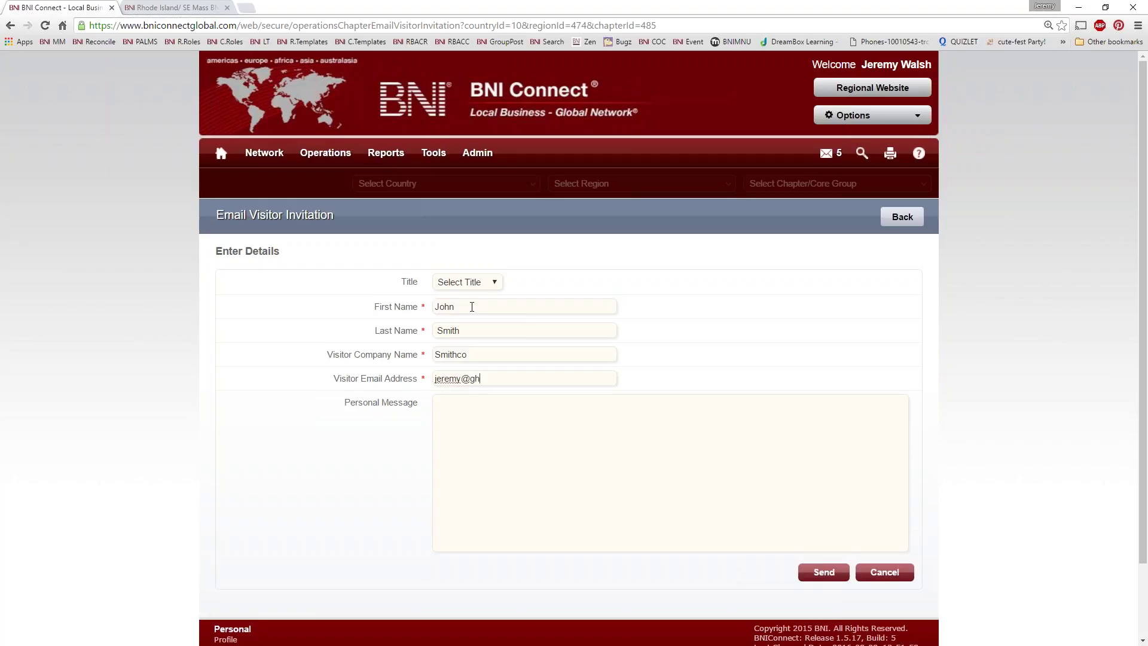
pyautogui.press('Tab')
pyautogui.write('TEST TEST TEST')
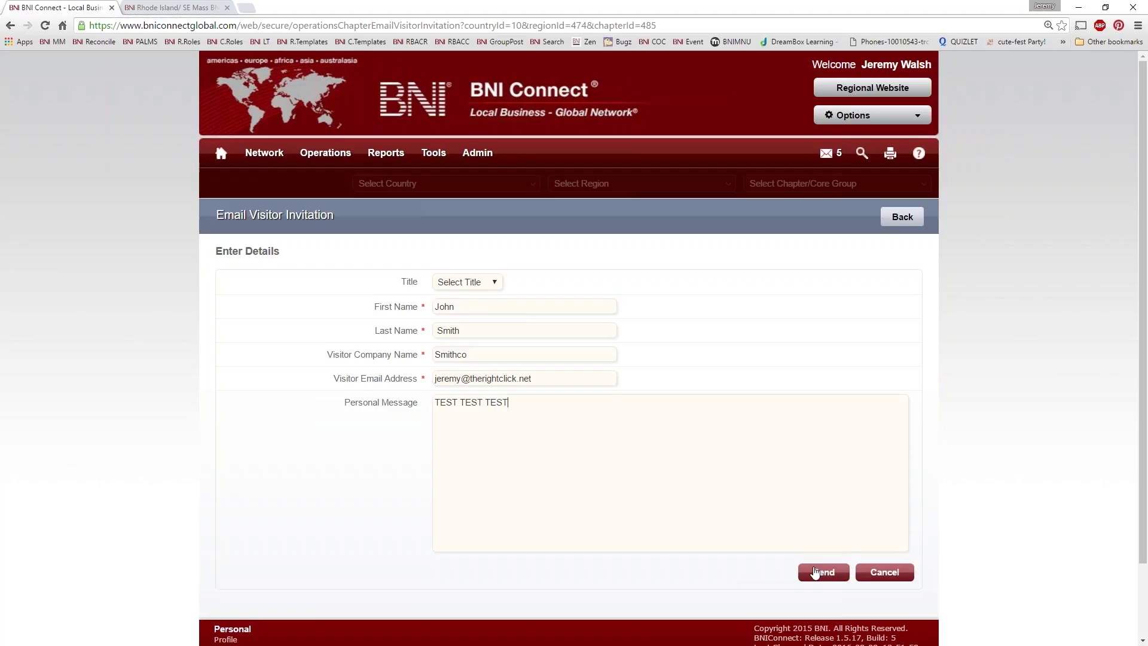
pyautogui.click(815, 572)
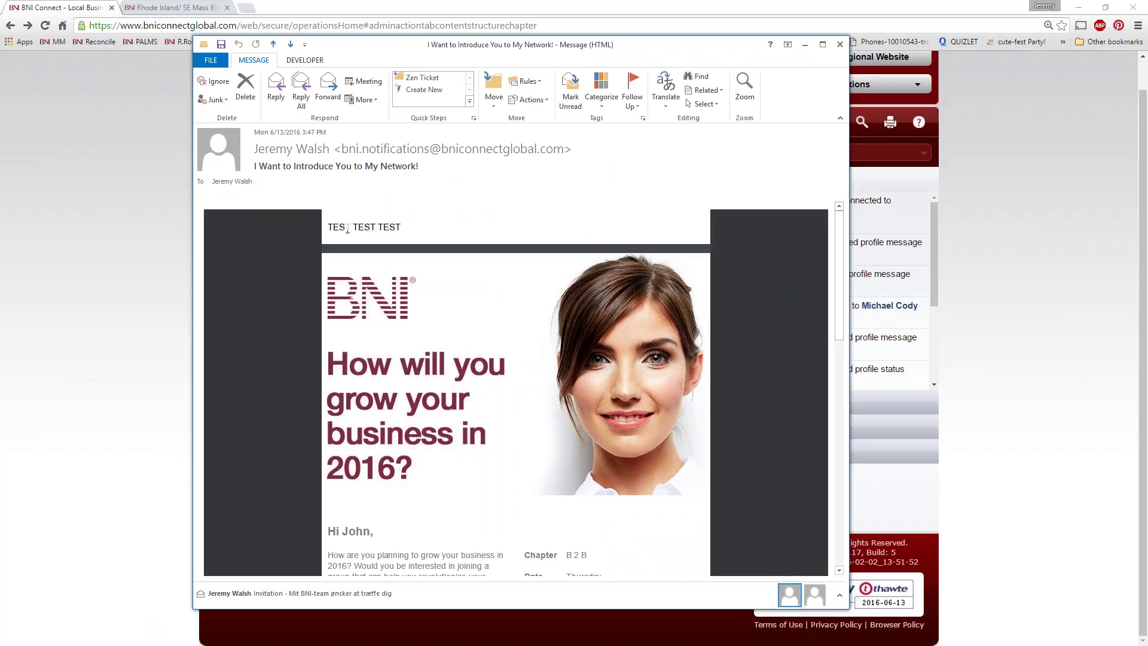
# Step: Read through the 'I Want to Introduce You to My Network!' email in Outlook, then close it
pyautogui.moveTo(466, 221); pyautogui.dragTo(333, 226)
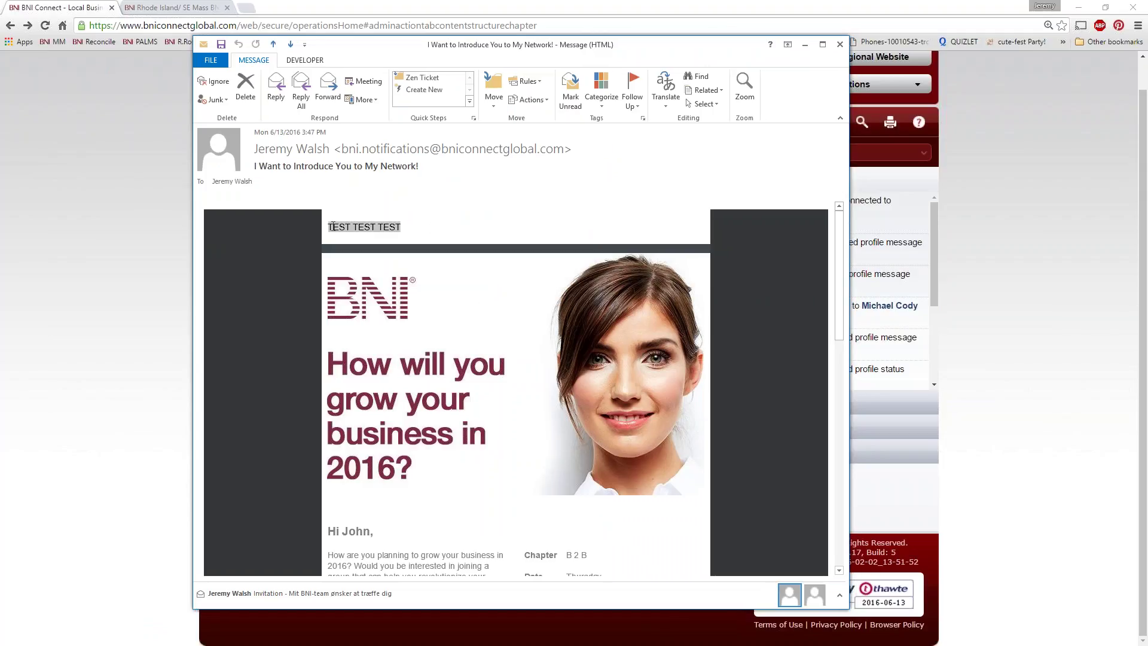
pyautogui.scroll(-3, 612, 302)
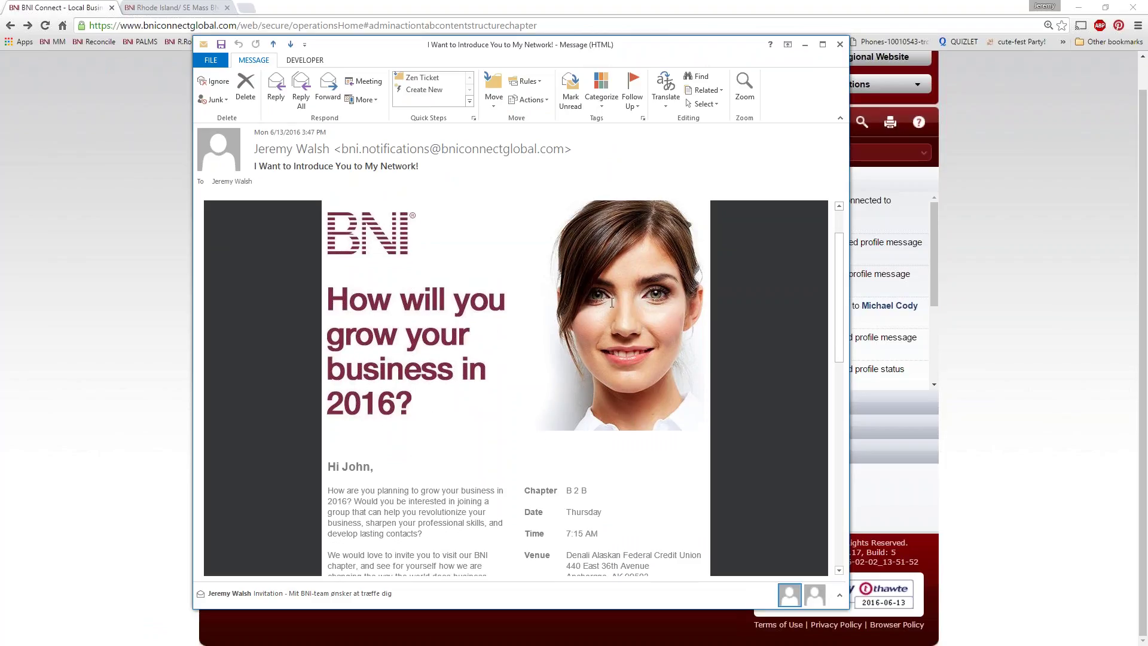
pyautogui.scroll(-7, 427, 363)
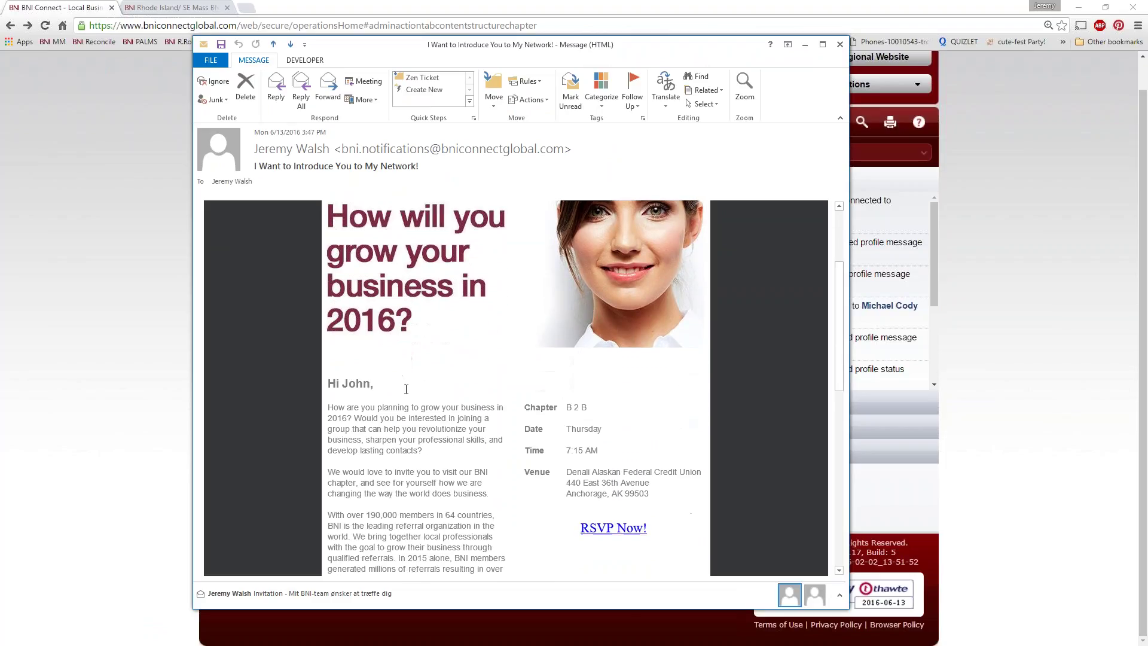
pyautogui.scroll(-3, 381, 374)
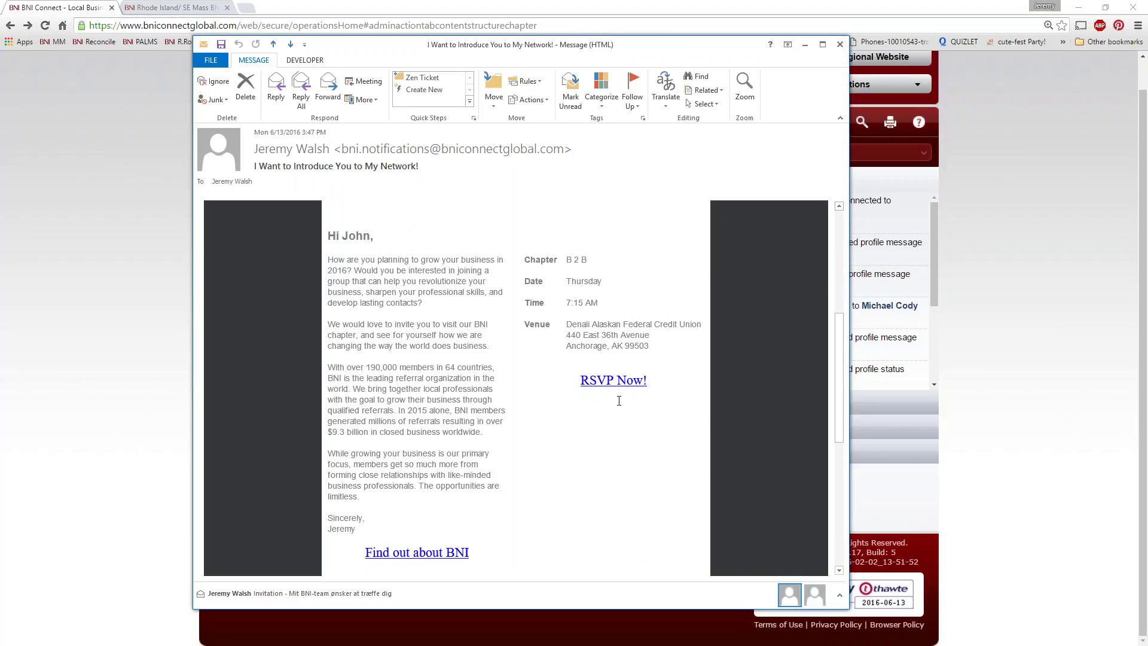
pyautogui.scroll(-1, 475, 422)
pyautogui.scroll(-10, 474, 422)
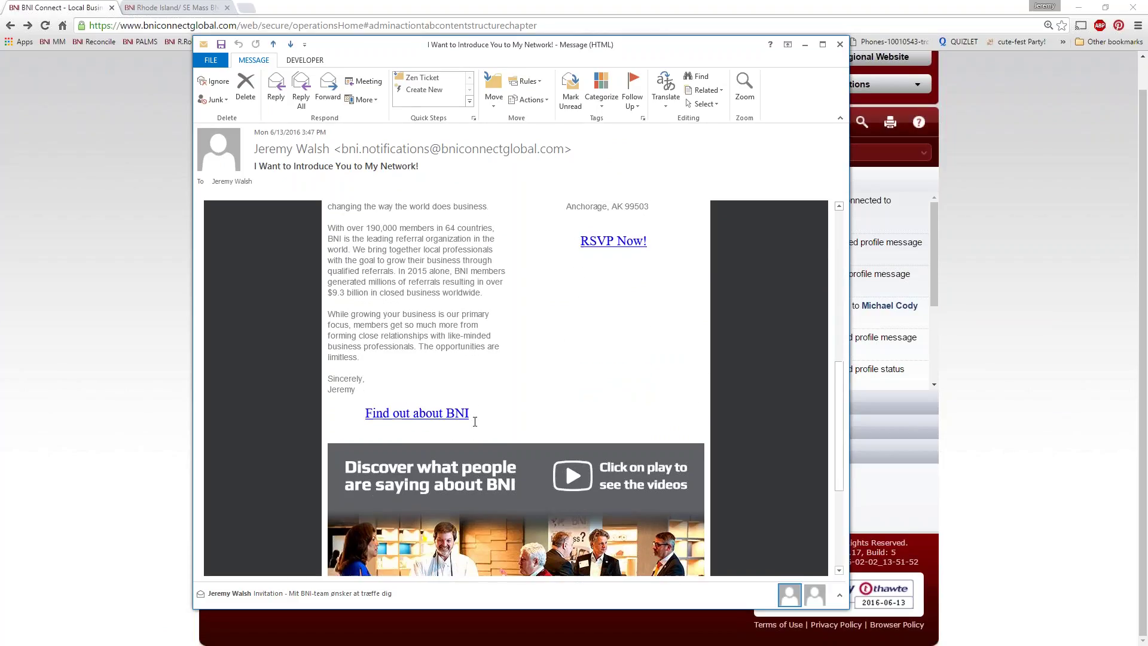
pyautogui.scroll(8, 473, 420)
pyautogui.scroll(3, 471, 419)
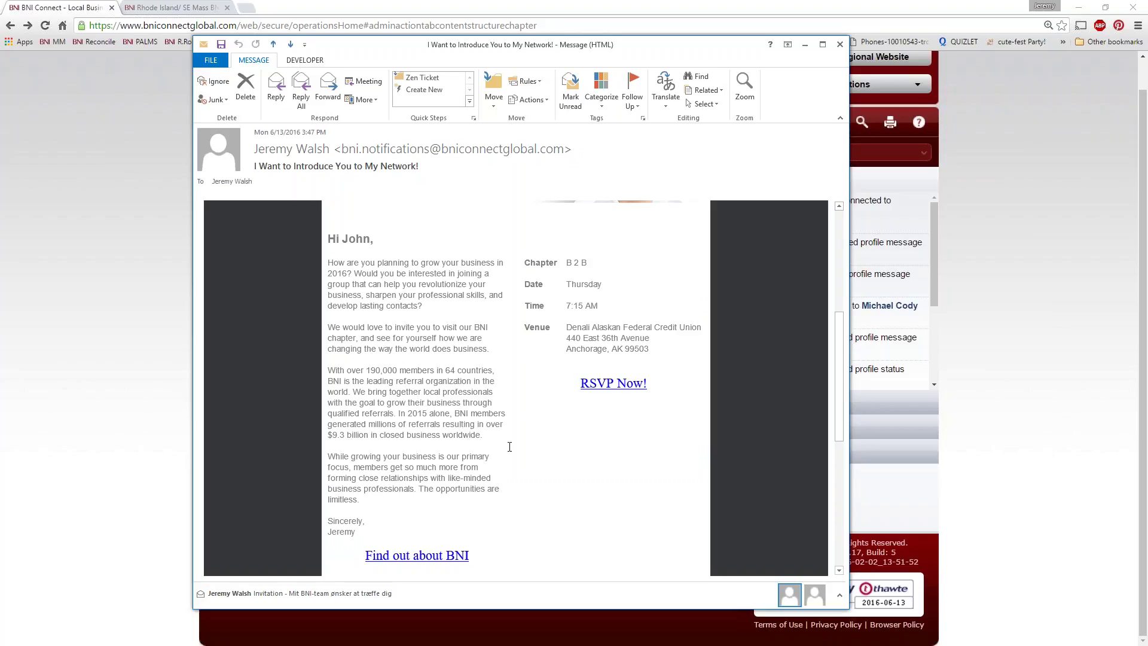
pyautogui.click(840, 44)
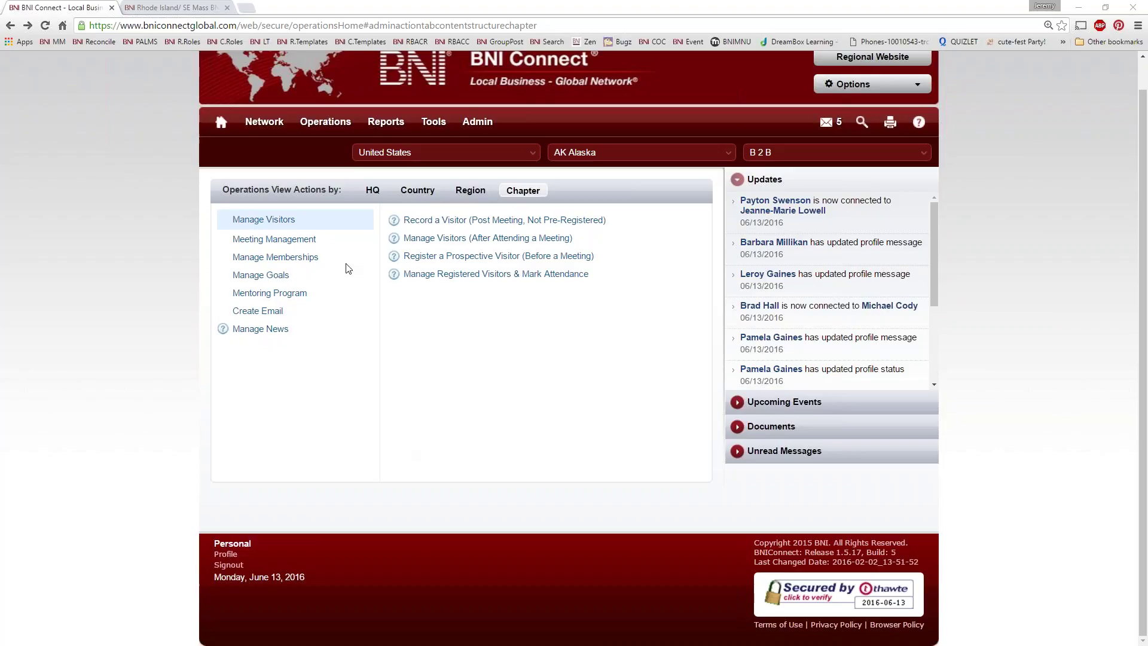
# Step: Open the Visitor Registration Report form under chapter reports
pyautogui.moveTo(382, 129)
pyautogui.click(415, 192)
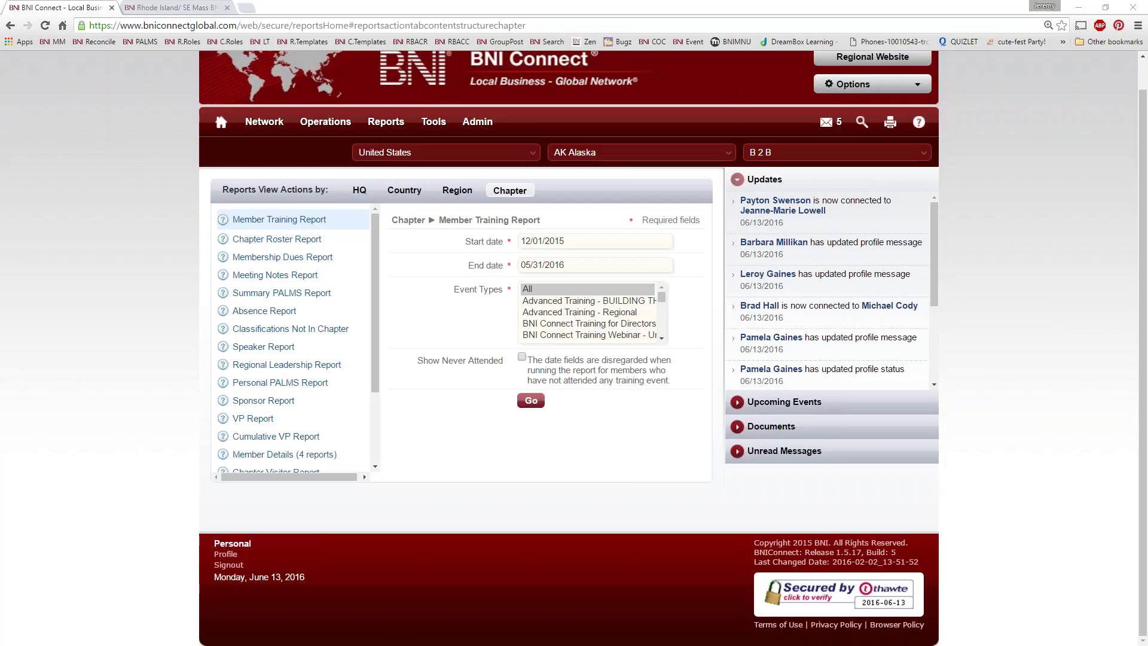
pyautogui.scroll(-3, 233, 337)
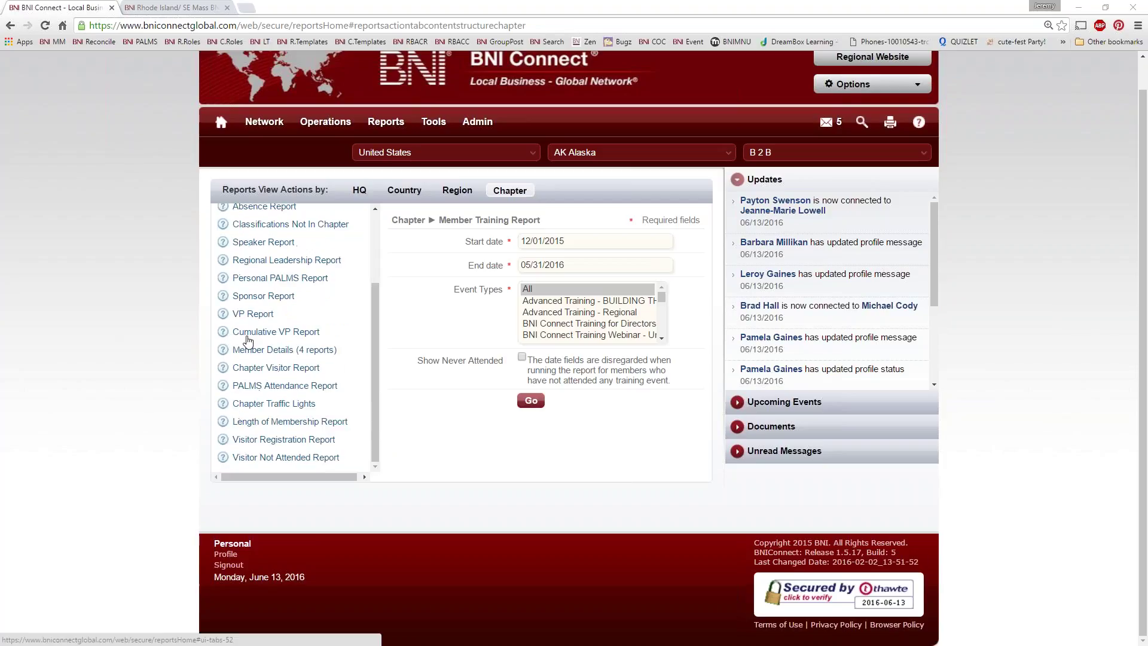
pyautogui.click(272, 442)
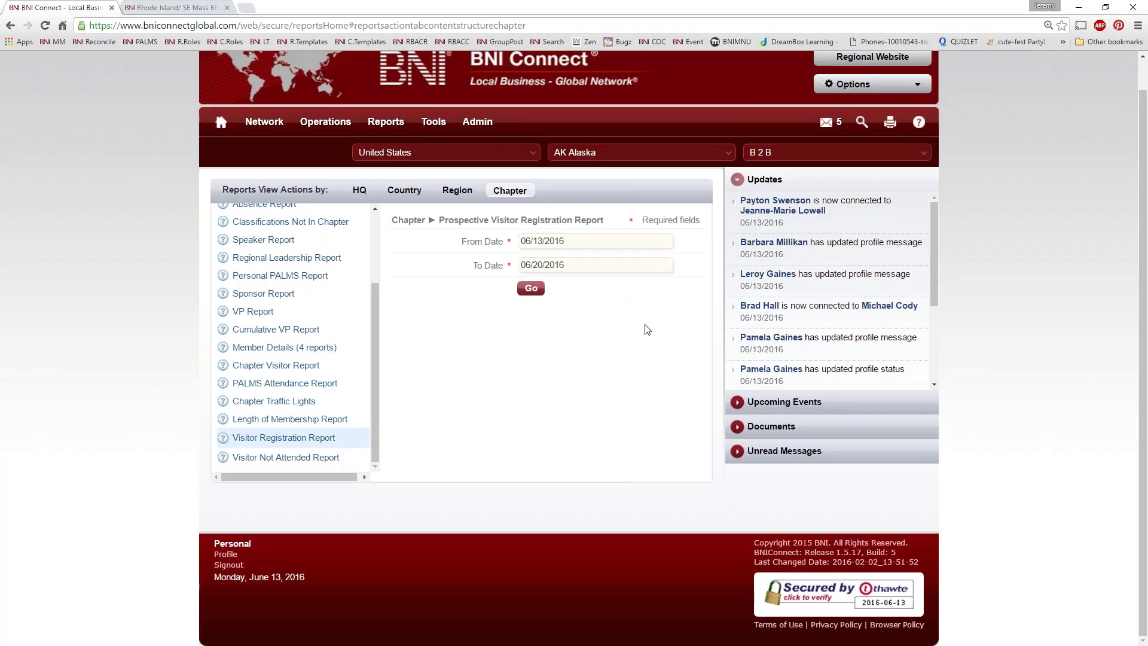
# Step: Set the report date range from 02/01/2016 to 10/31/2016
pyautogui.click(611, 241)
pyautogui.click(525, 265)
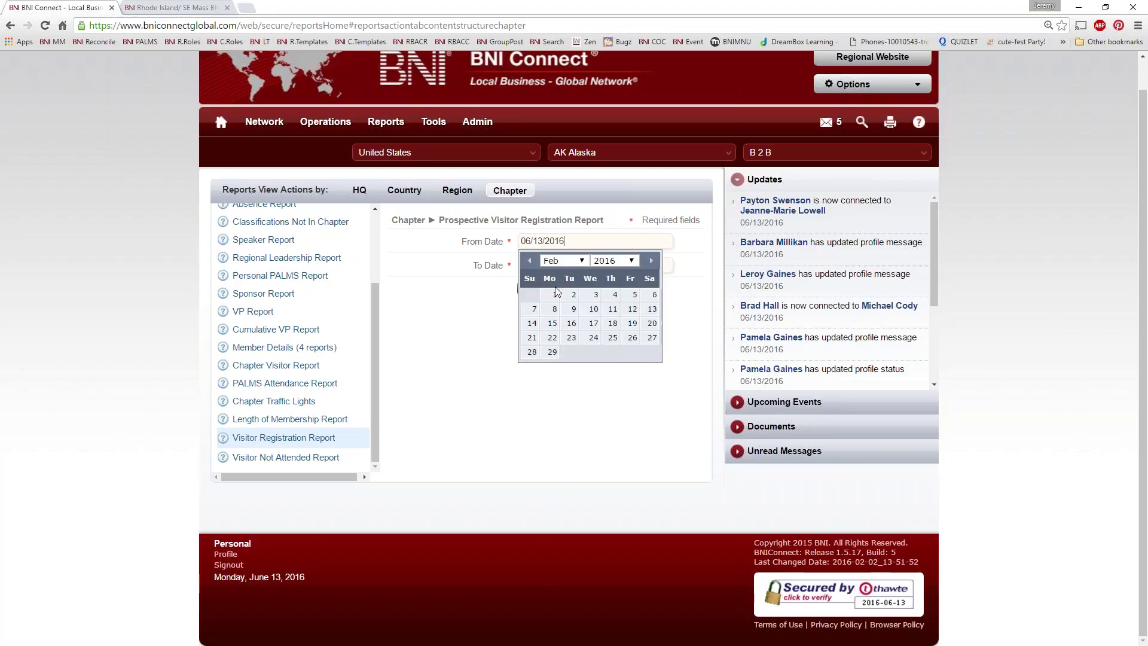
pyautogui.click(552, 294)
pyautogui.click(595, 265)
pyautogui.click(532, 361)
pyautogui.click(597, 265)
pyautogui.click(652, 285)
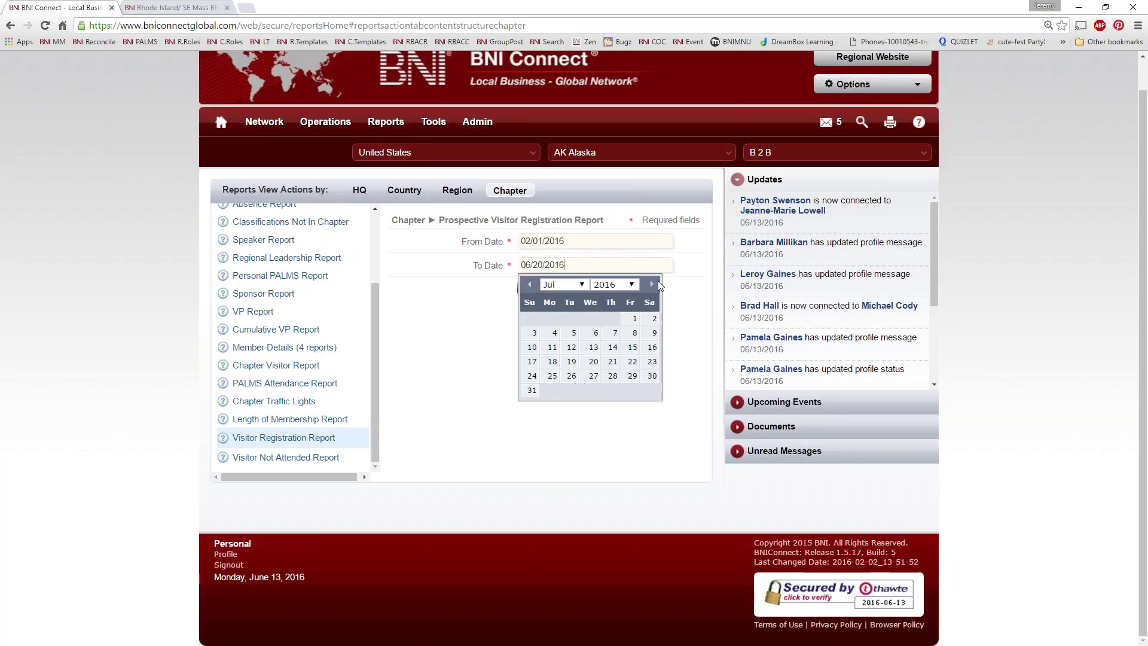
pyautogui.click(652, 285)
pyautogui.click(652, 284)
pyautogui.click(652, 285)
pyautogui.click(552, 390)
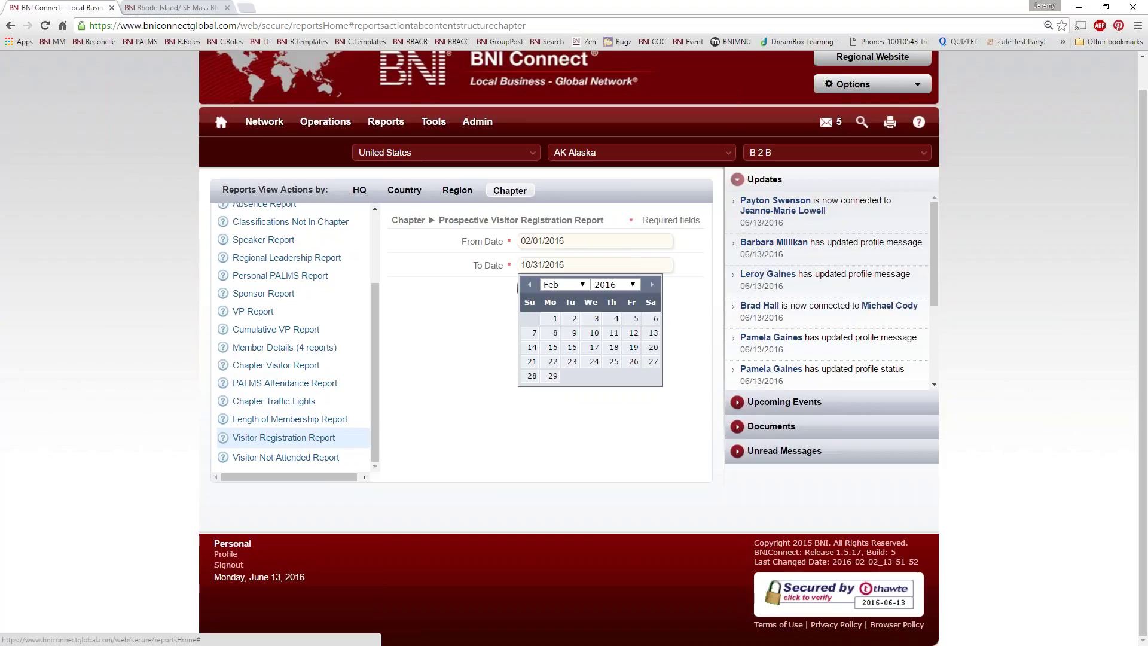
# Step: Run the report, review the five listed visitors, and close the results
pyautogui.click(531, 285)
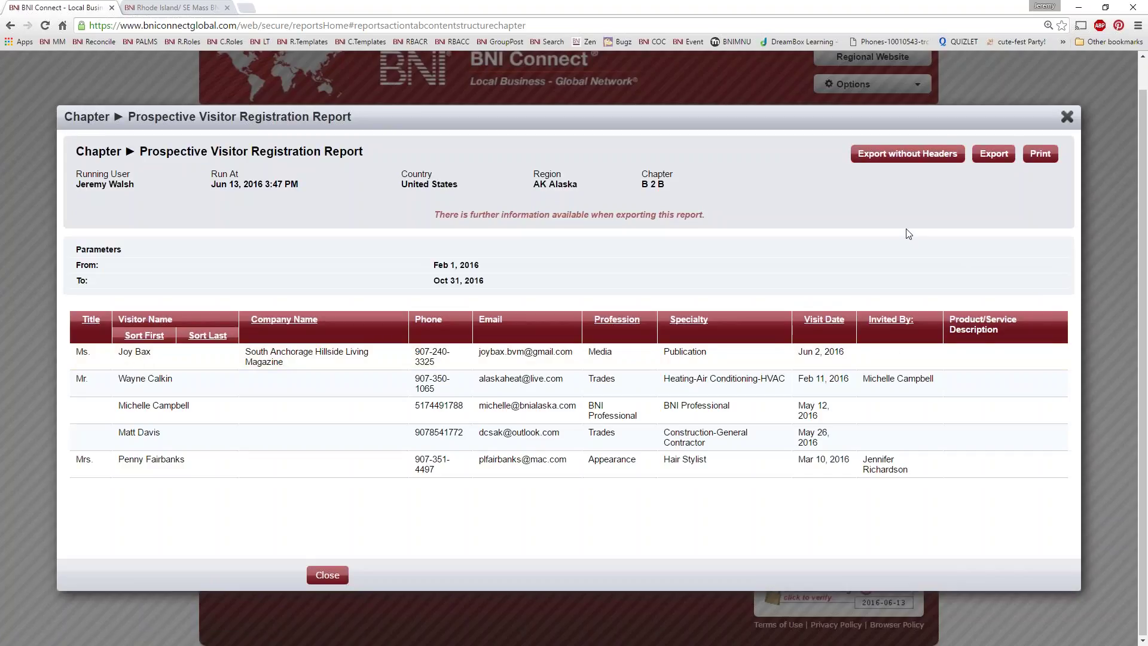
pyautogui.moveTo(948, 389); pyautogui.dragTo(825, 379)
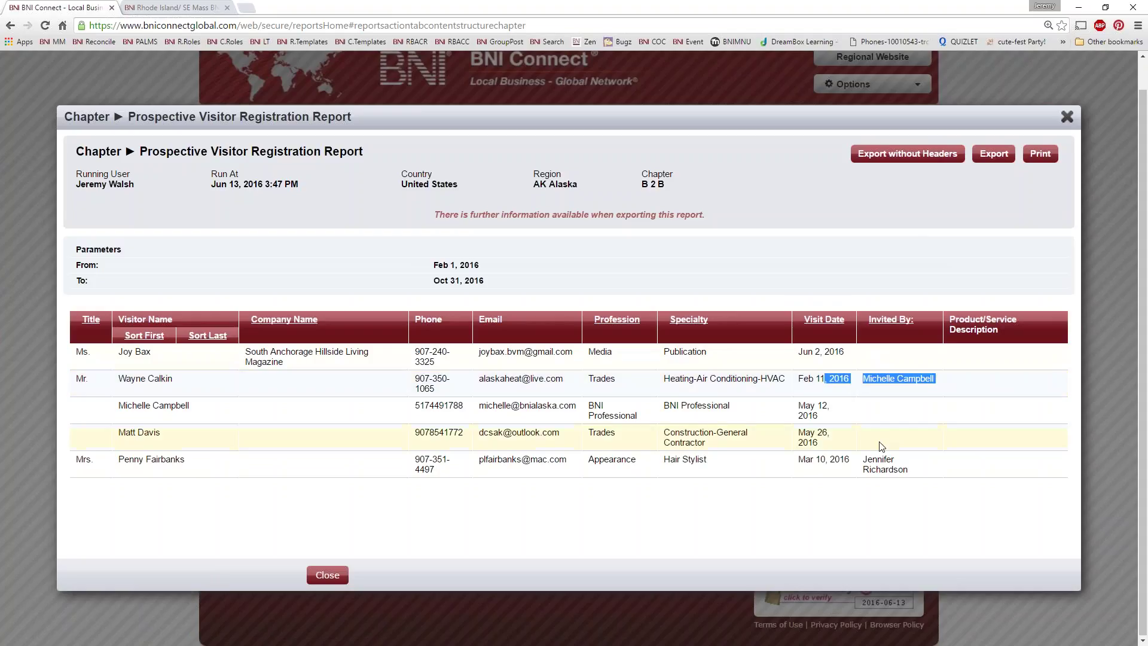
pyautogui.click(886, 456)
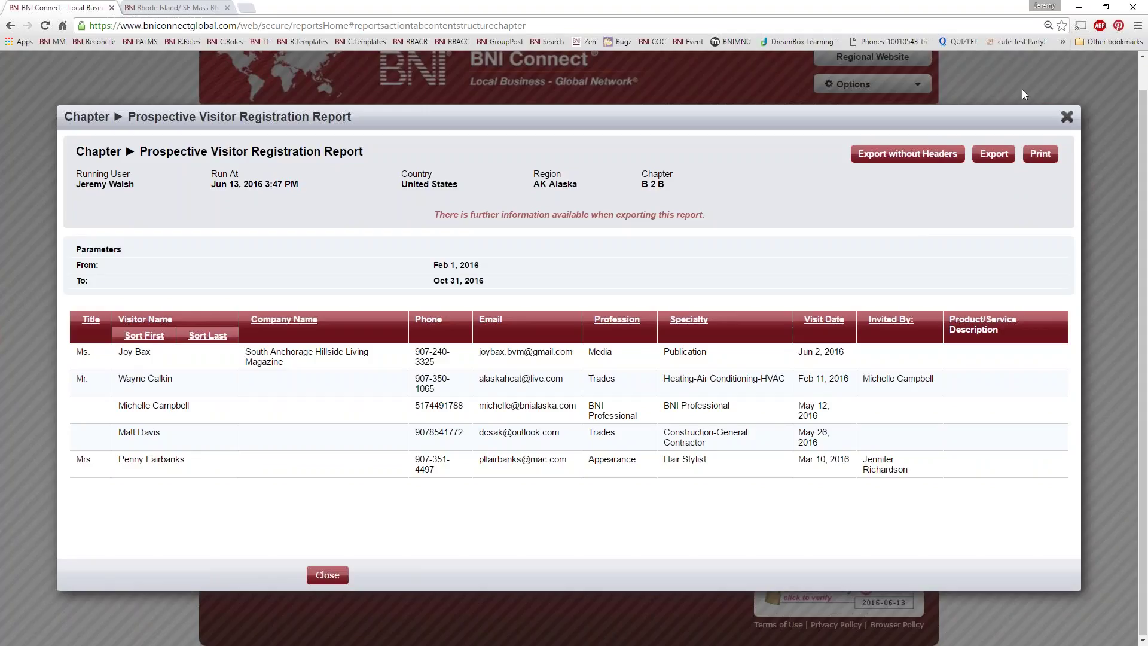
pyautogui.click(1067, 117)
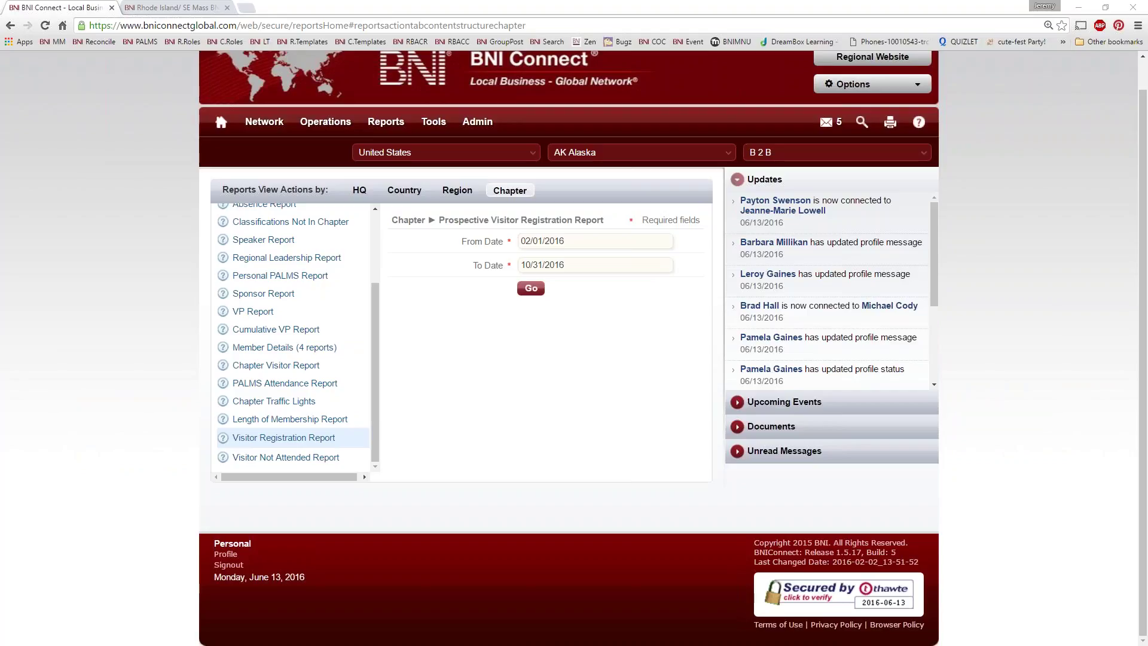
pyautogui.scroll(1, 599, 377)
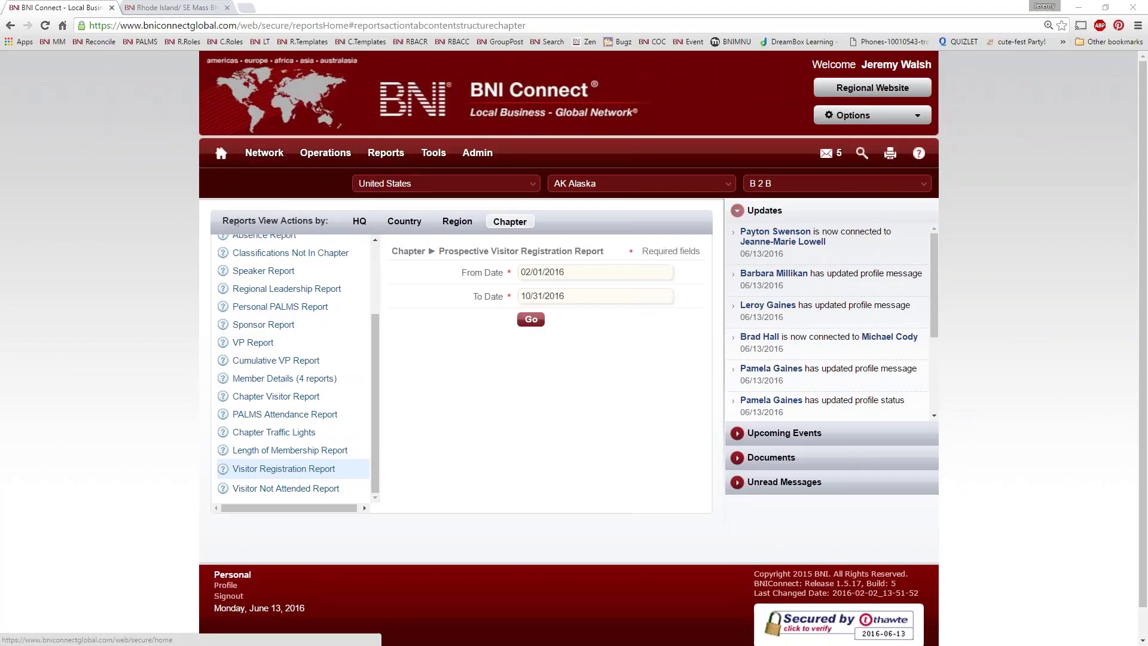
# Step: Open the full upcoming events list from the home page's My Network overview
pyautogui.click(220, 153)
pyautogui.moveTo(240, 157)
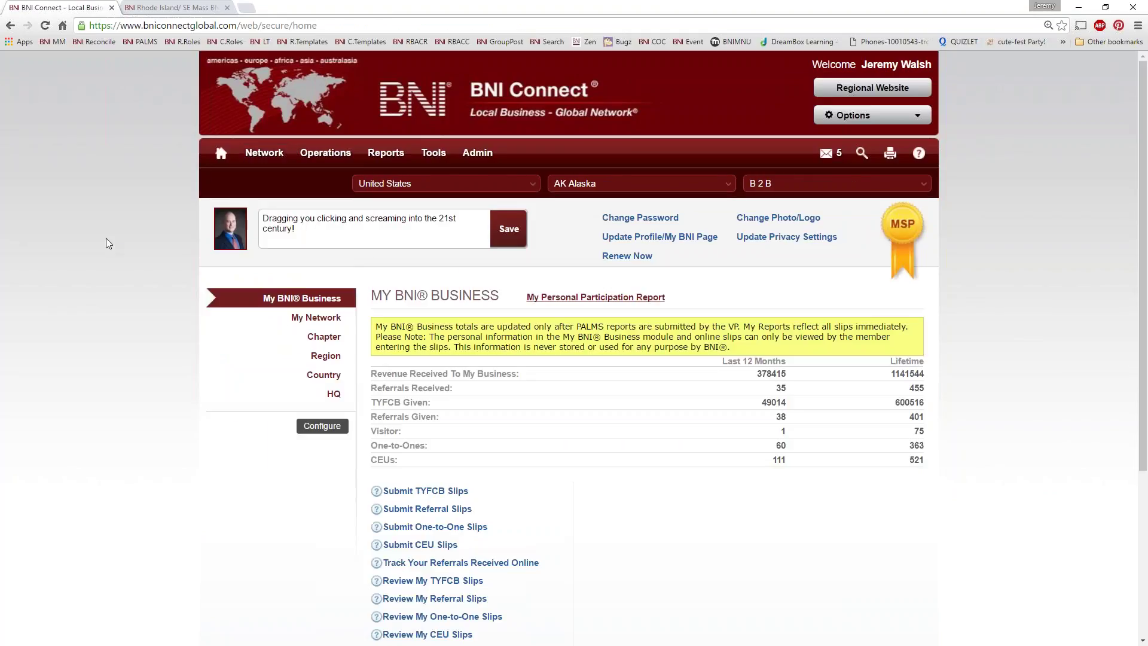
pyautogui.click(316, 317)
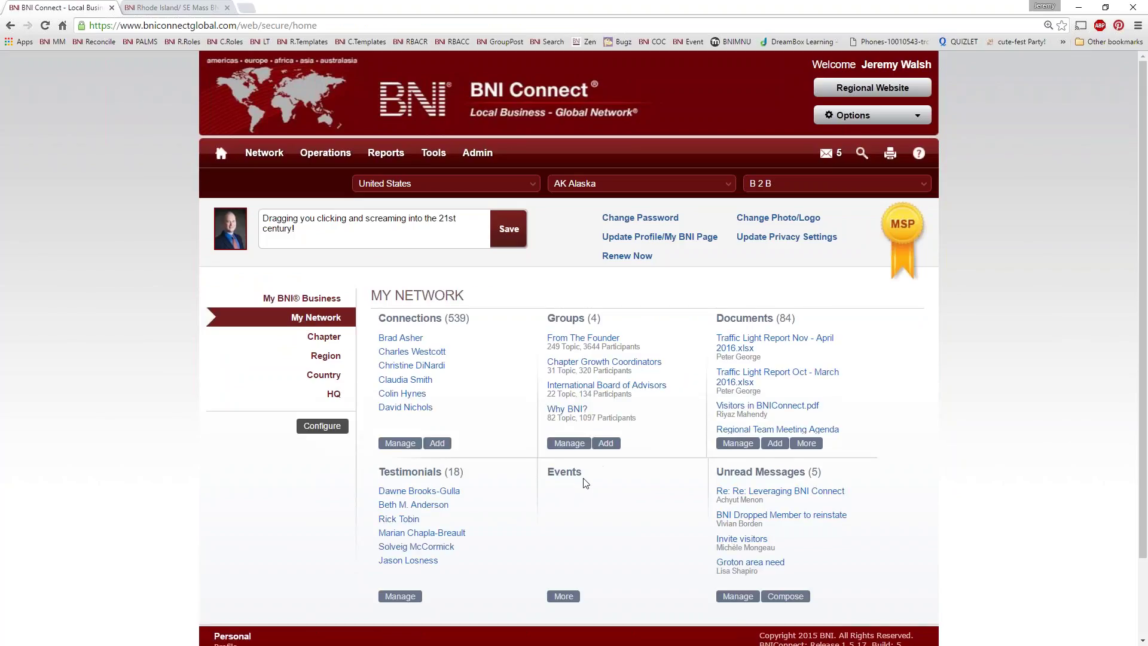
pyautogui.moveTo(583, 474); pyautogui.dragTo(546, 475)
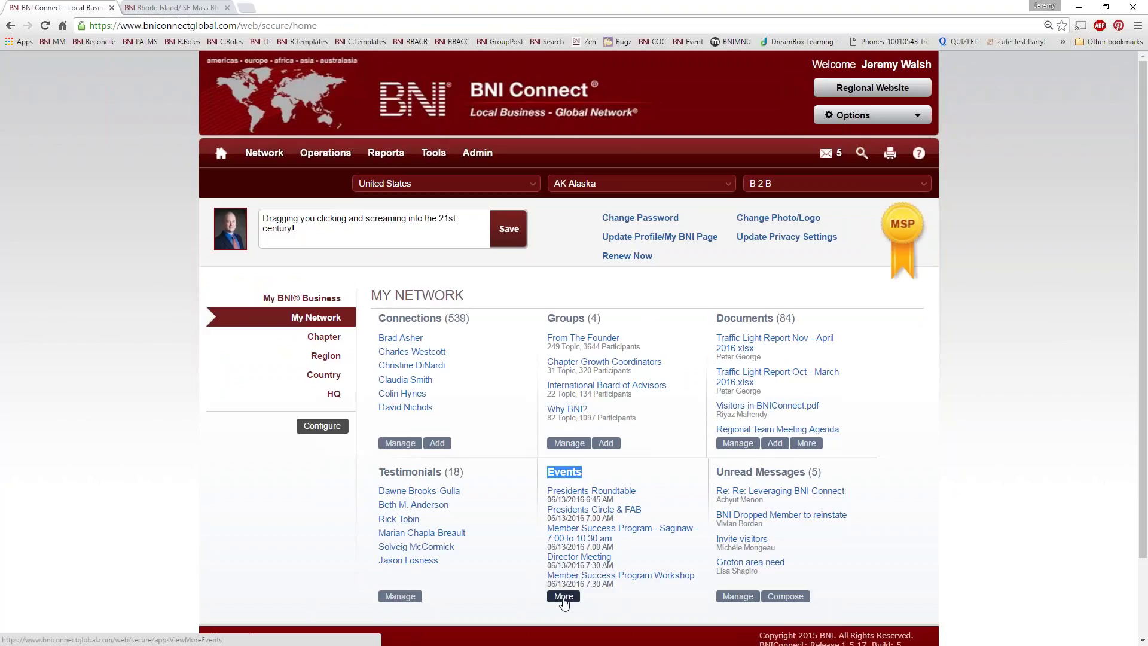
pyautogui.click(563, 597)
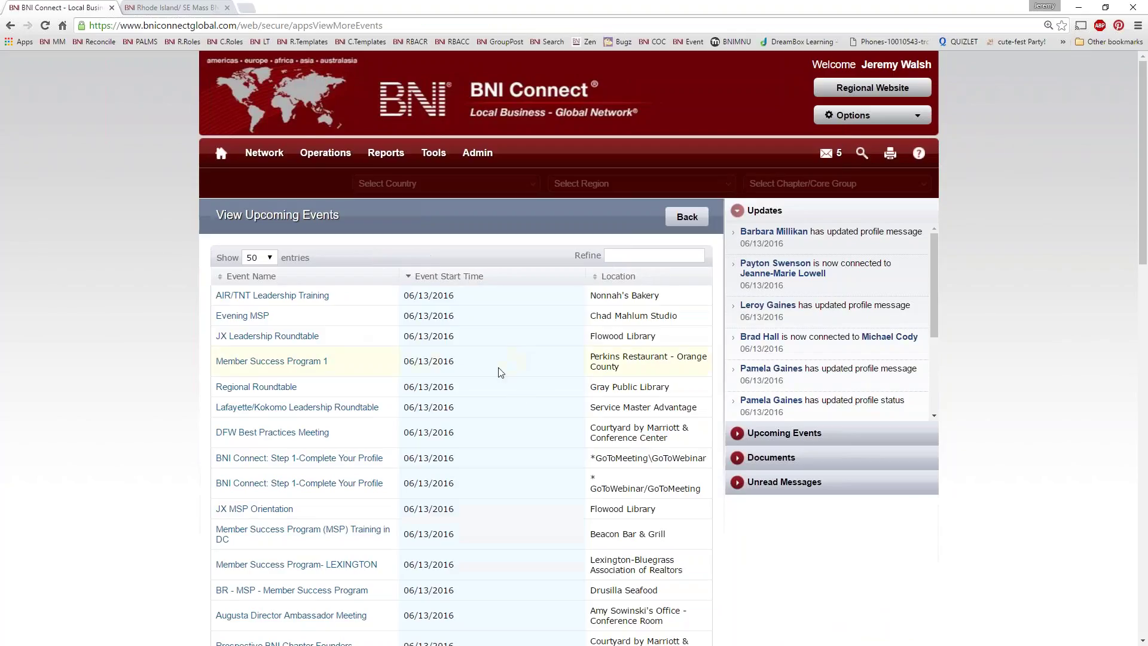
# Step: Browse the upcoming events, then open the regional website's Events Calendar showing June 2016
pyautogui.scroll(-1, 402, 326)
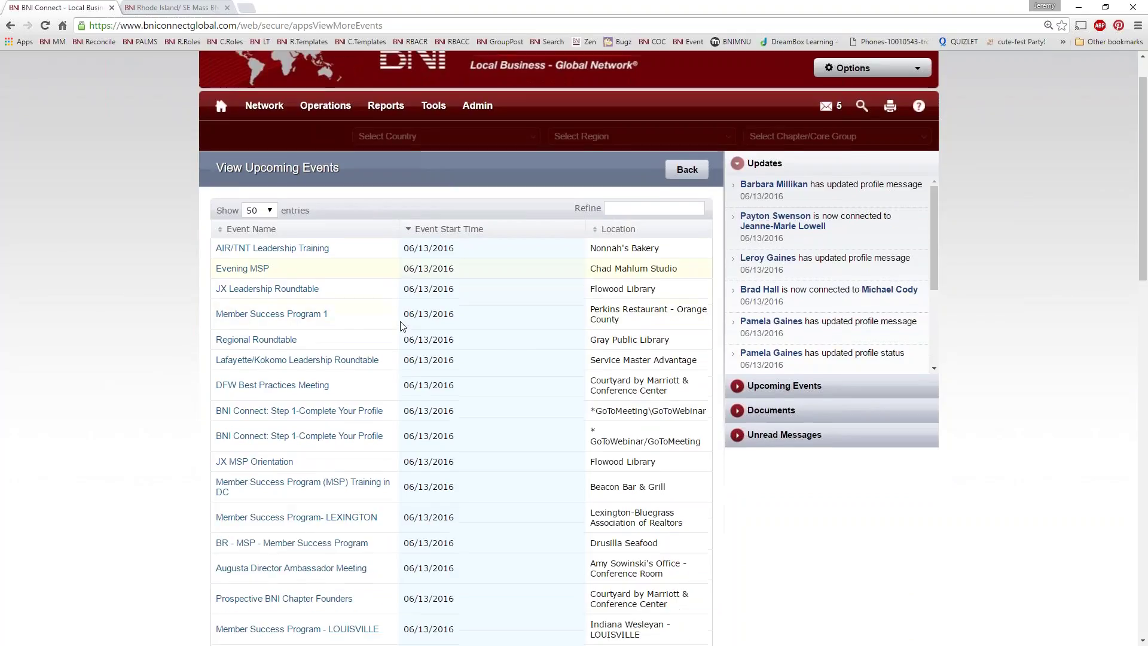
pyautogui.scroll(-1, 403, 326)
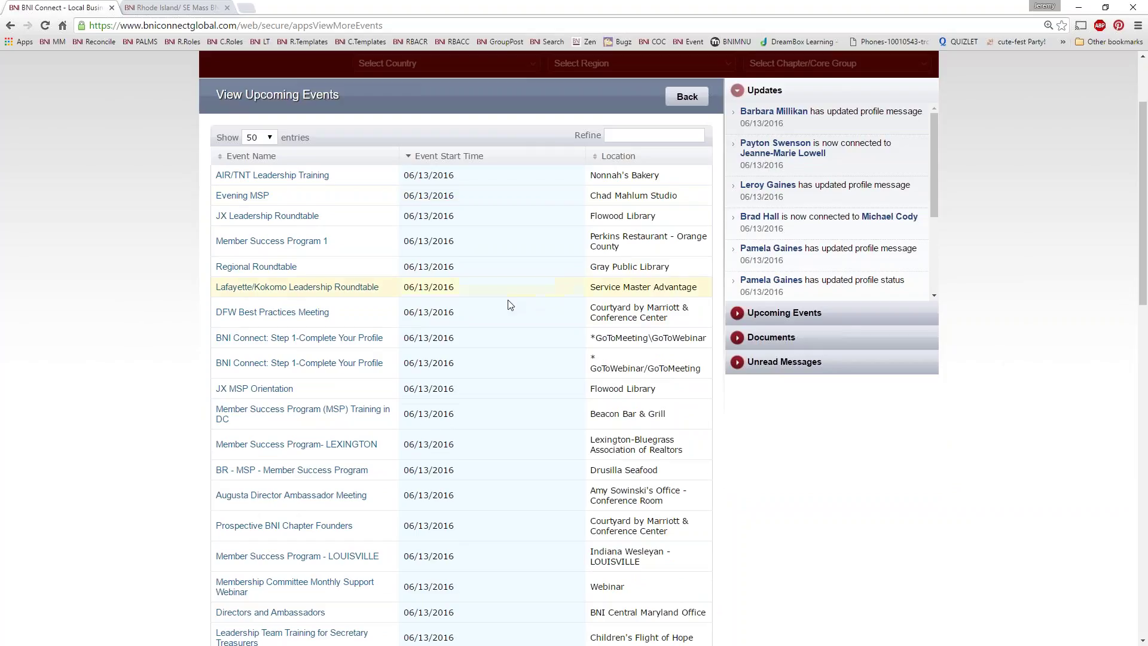
pyautogui.scroll(-1, 396, 402)
pyautogui.scroll(3, 181, 267)
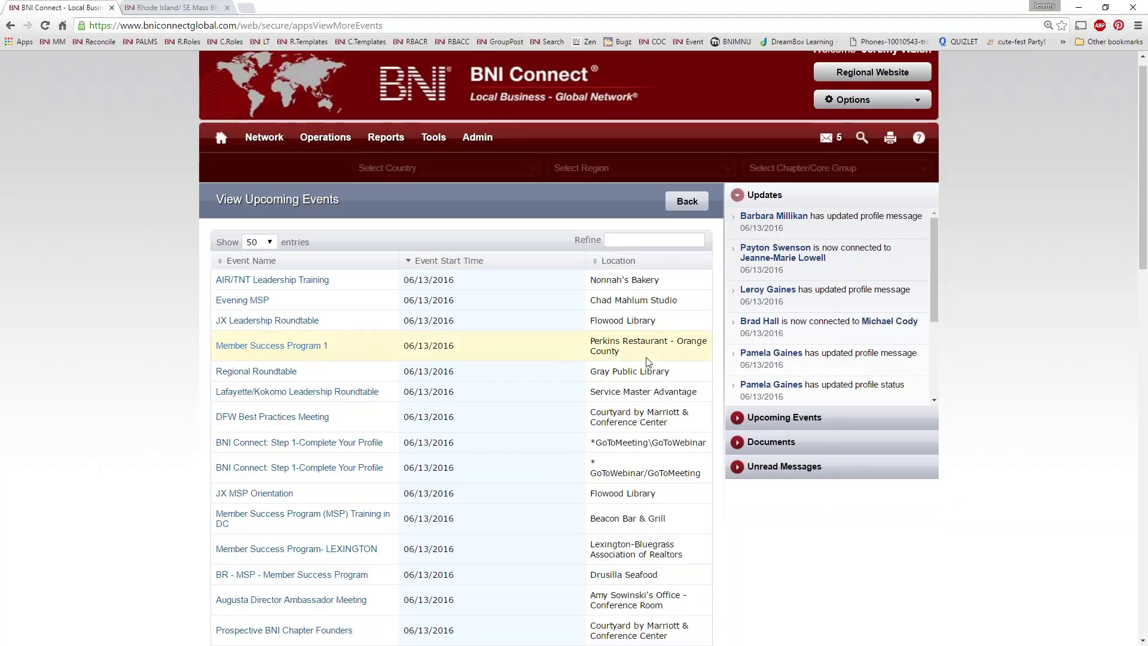
pyautogui.scroll(-3, 566, 355)
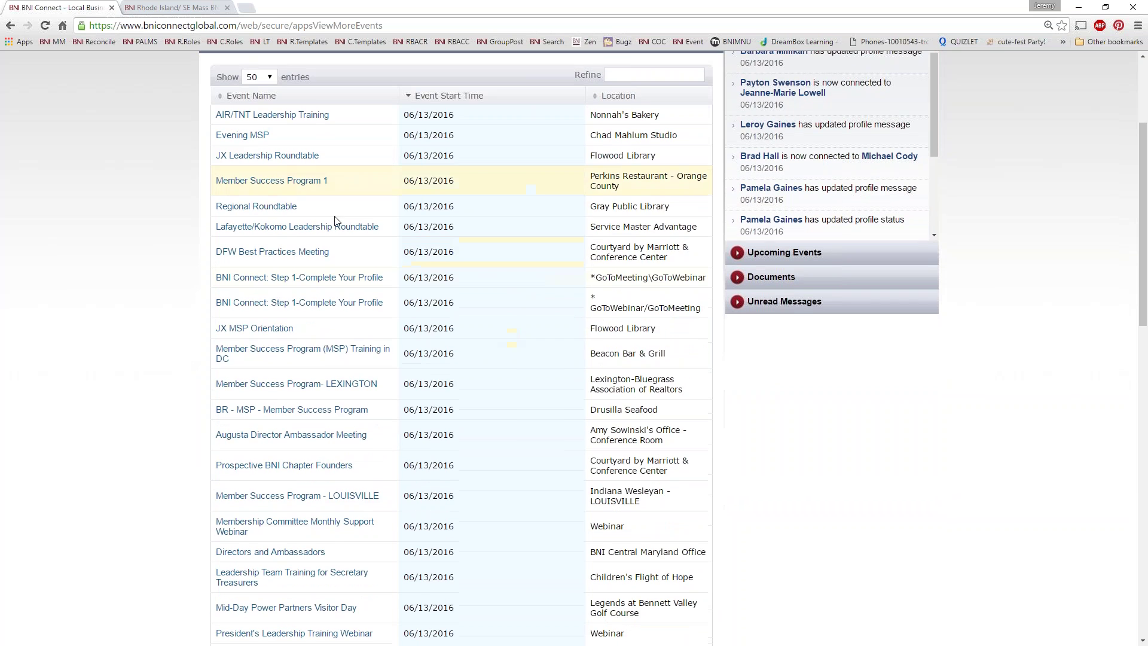
pyautogui.scroll(-2, 281, 358)
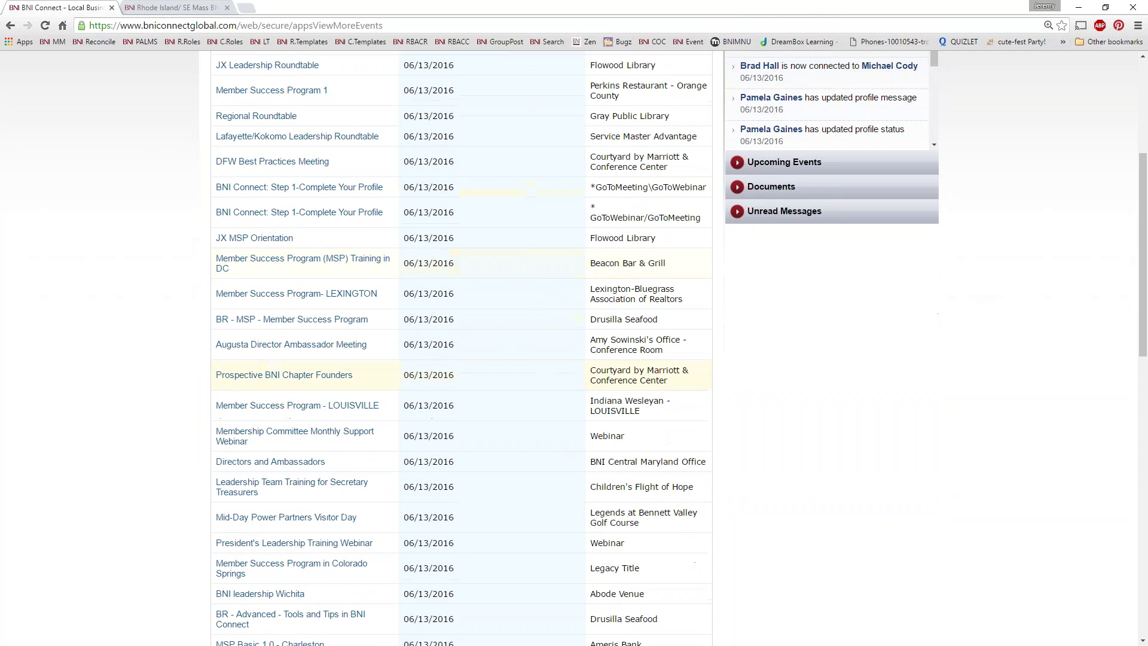
pyautogui.scroll(-6, 602, 403)
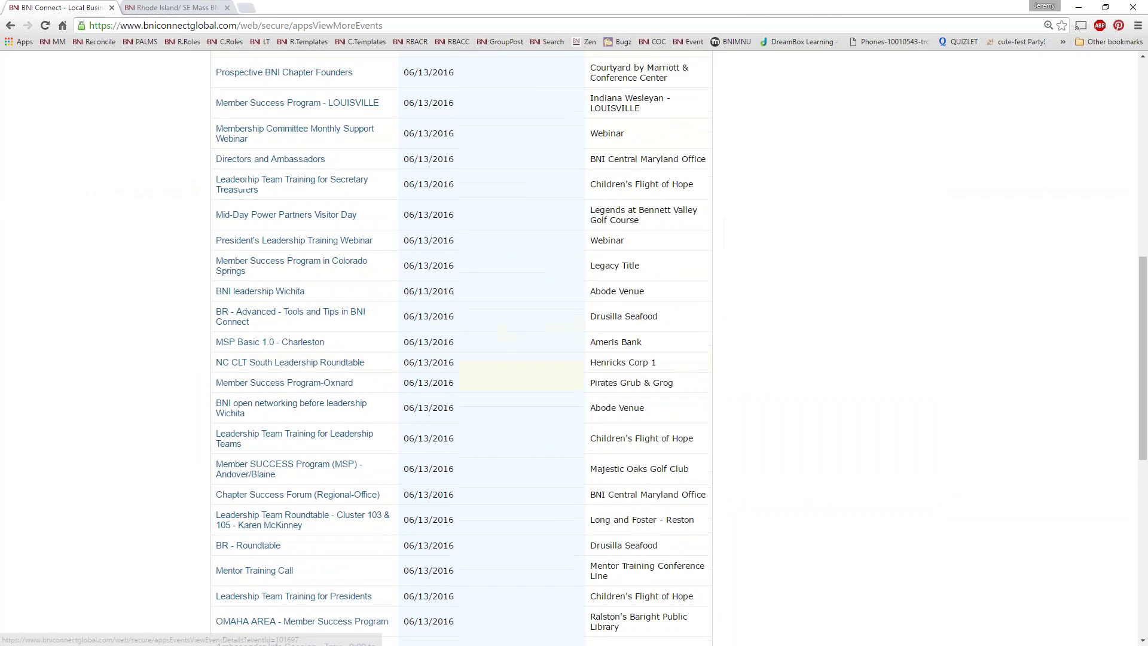
pyautogui.scroll(11, 602, 404)
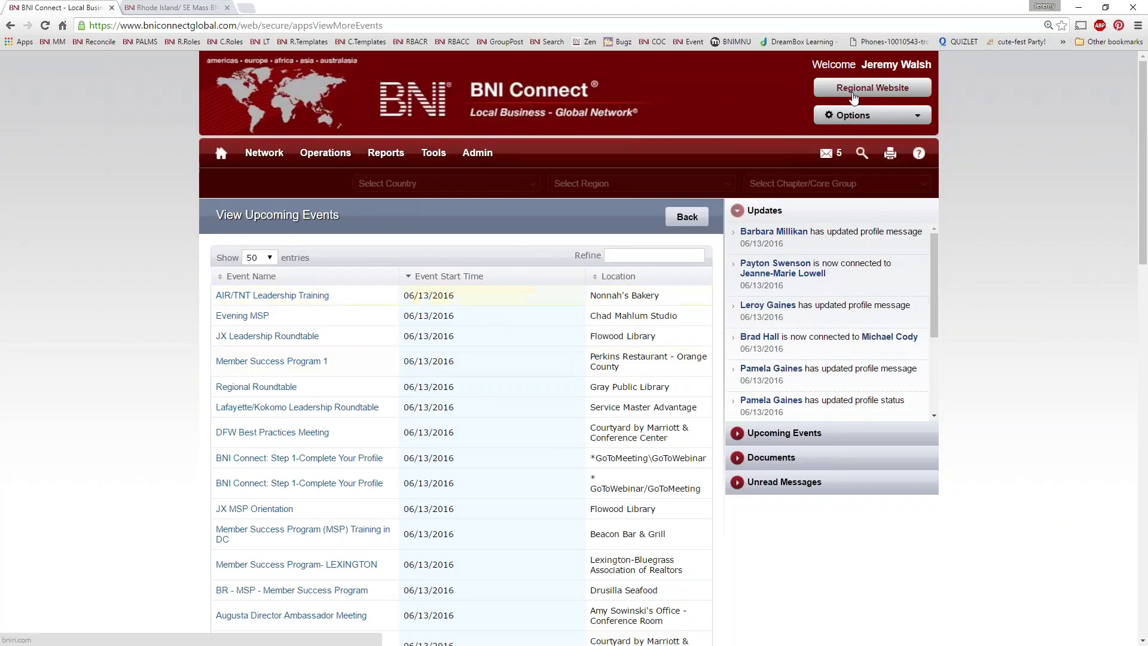
pyautogui.click(873, 87)
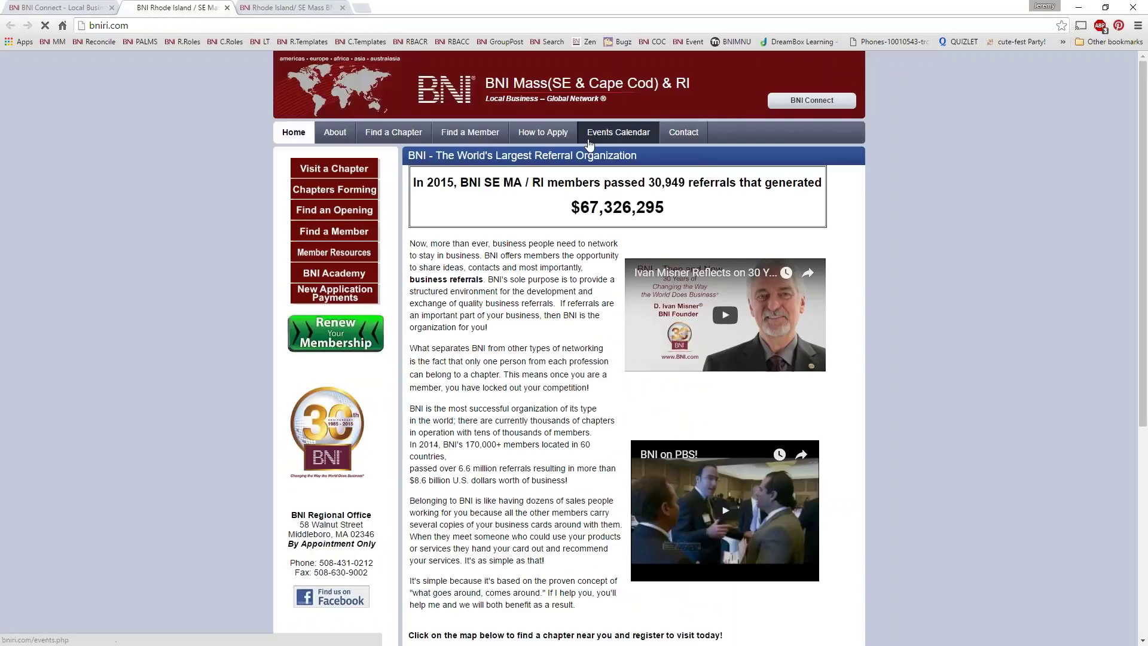
pyautogui.click(618, 132)
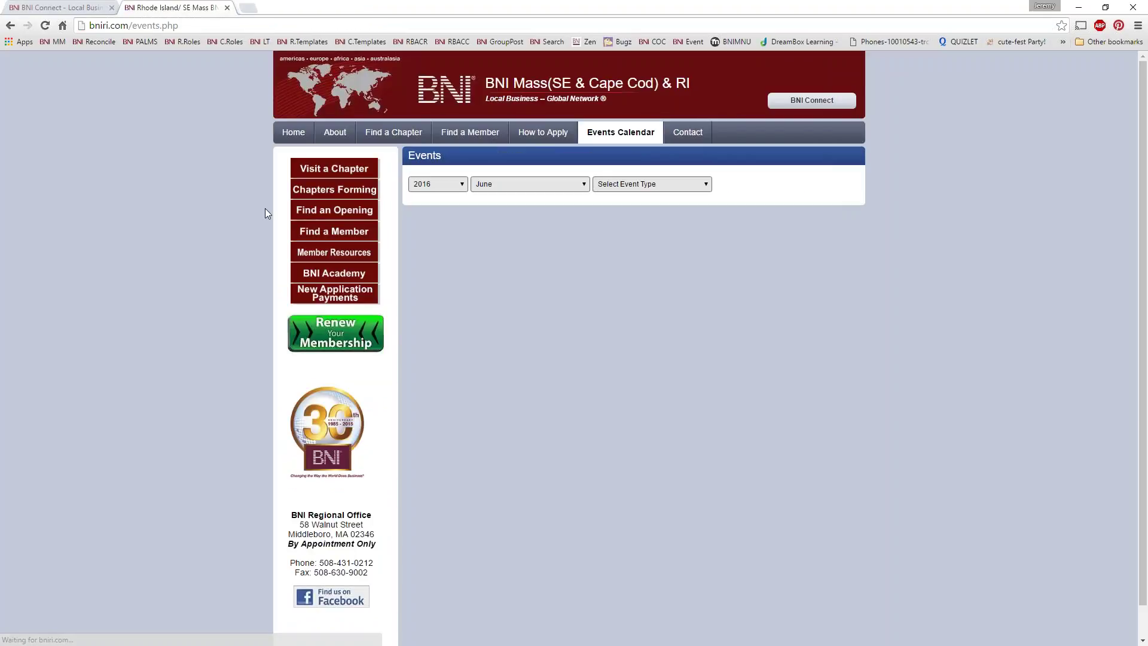